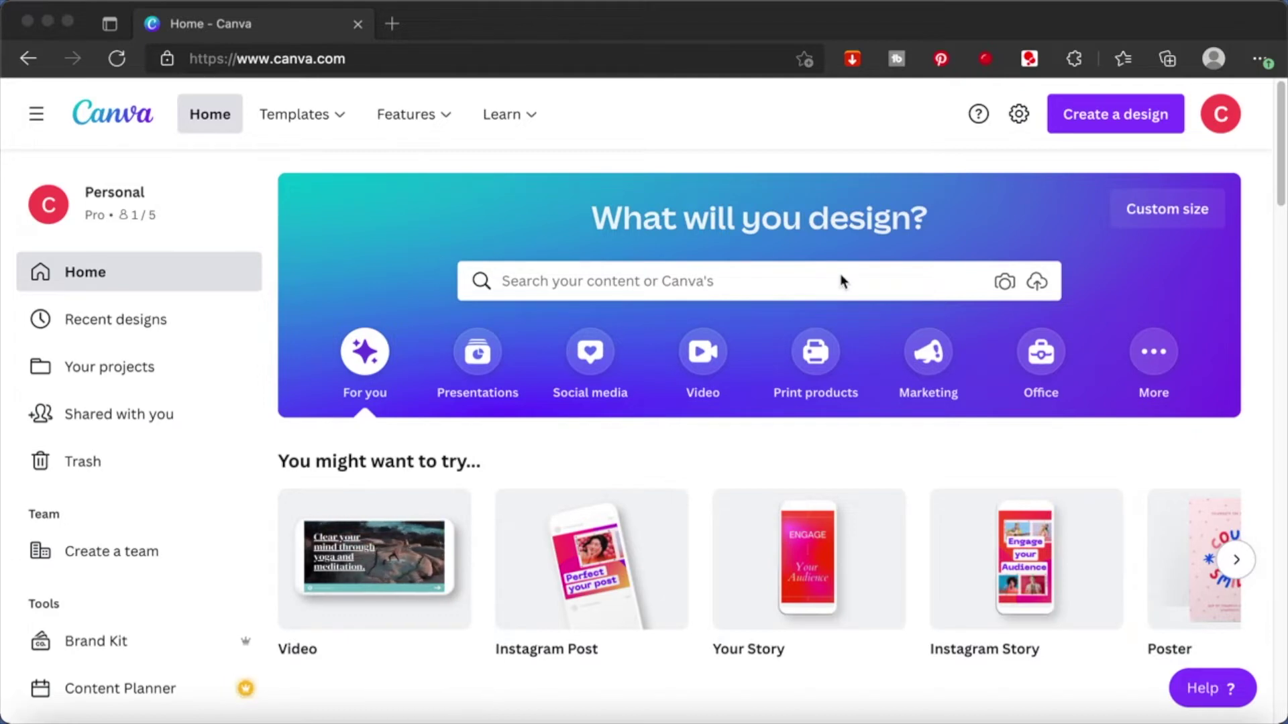
Step: Start a new blank design at the recent 4500 × 5400 px custom size
click(1082, 115)
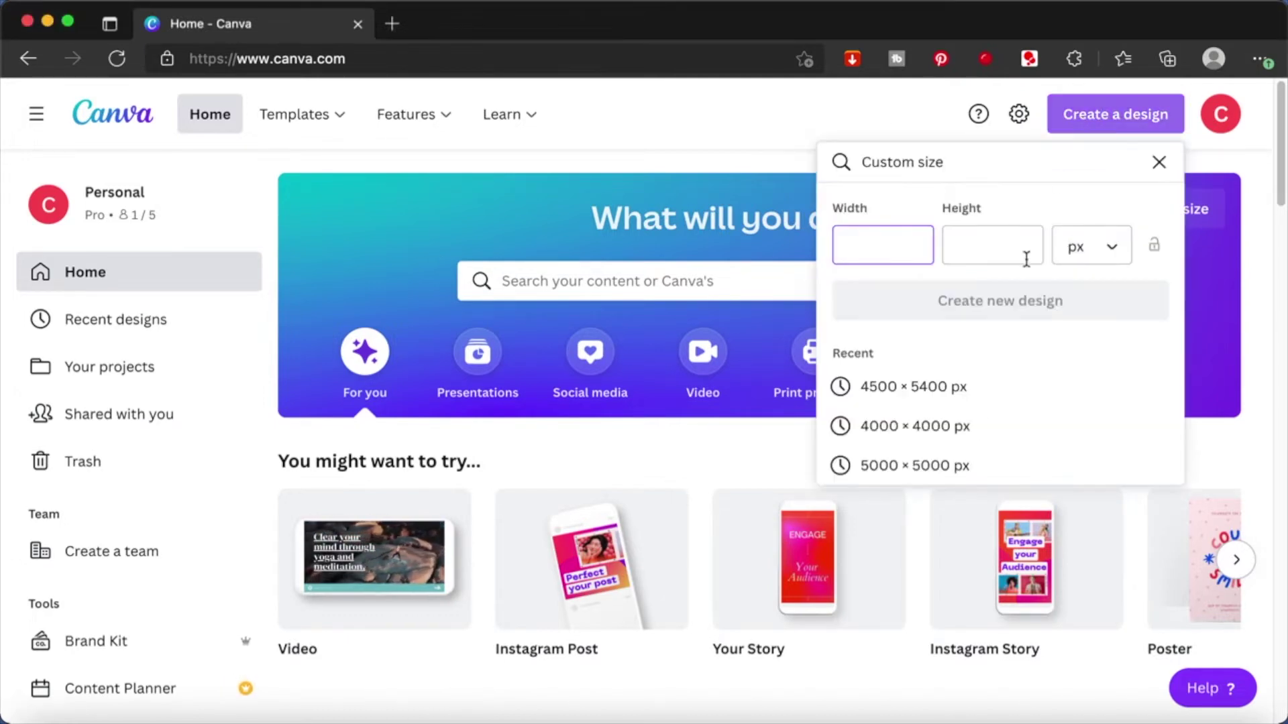
click(930, 387)
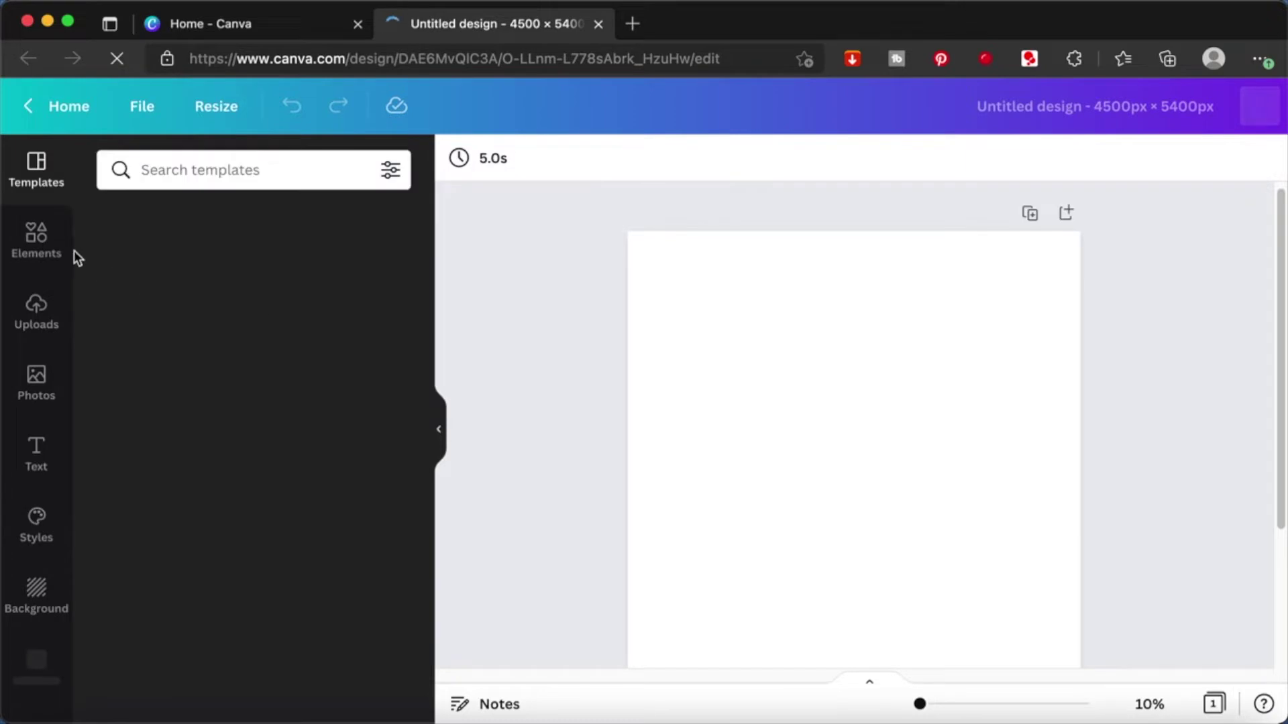
Step: Browse the Elements library's shapes, graphics, photos, audio and charts categories
click(41, 254)
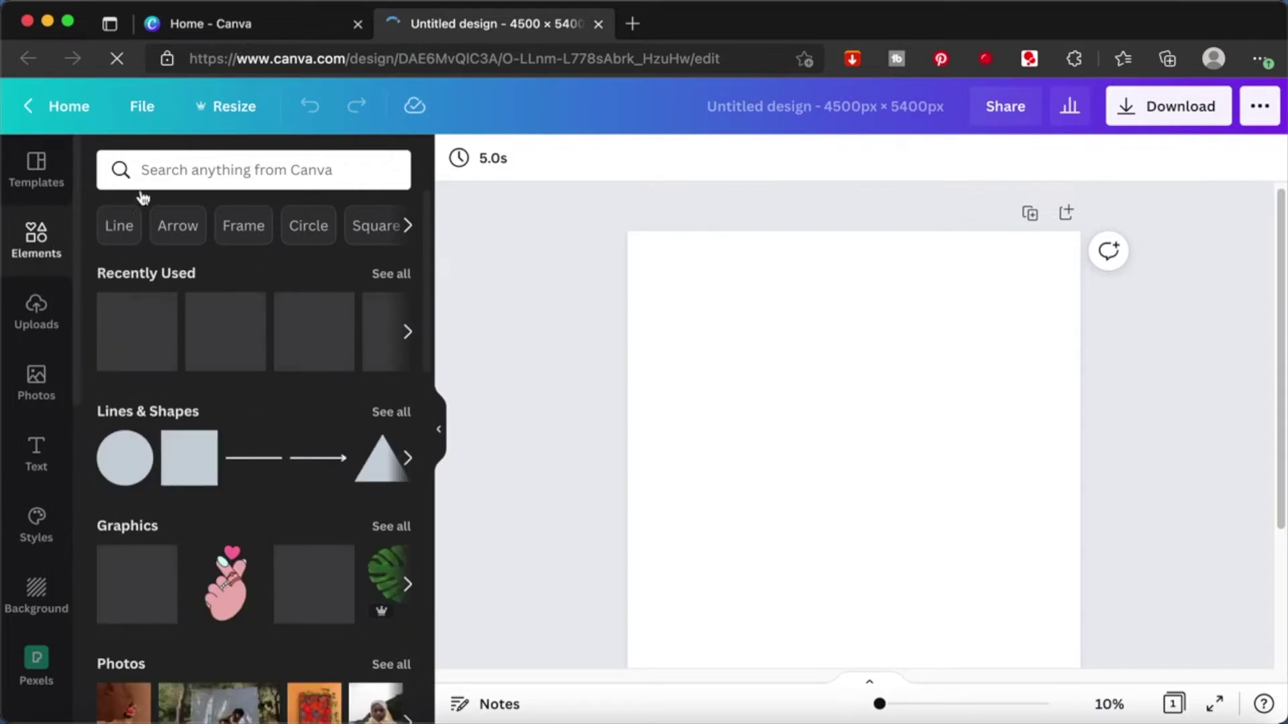
scroll(255, 592, down, 5)
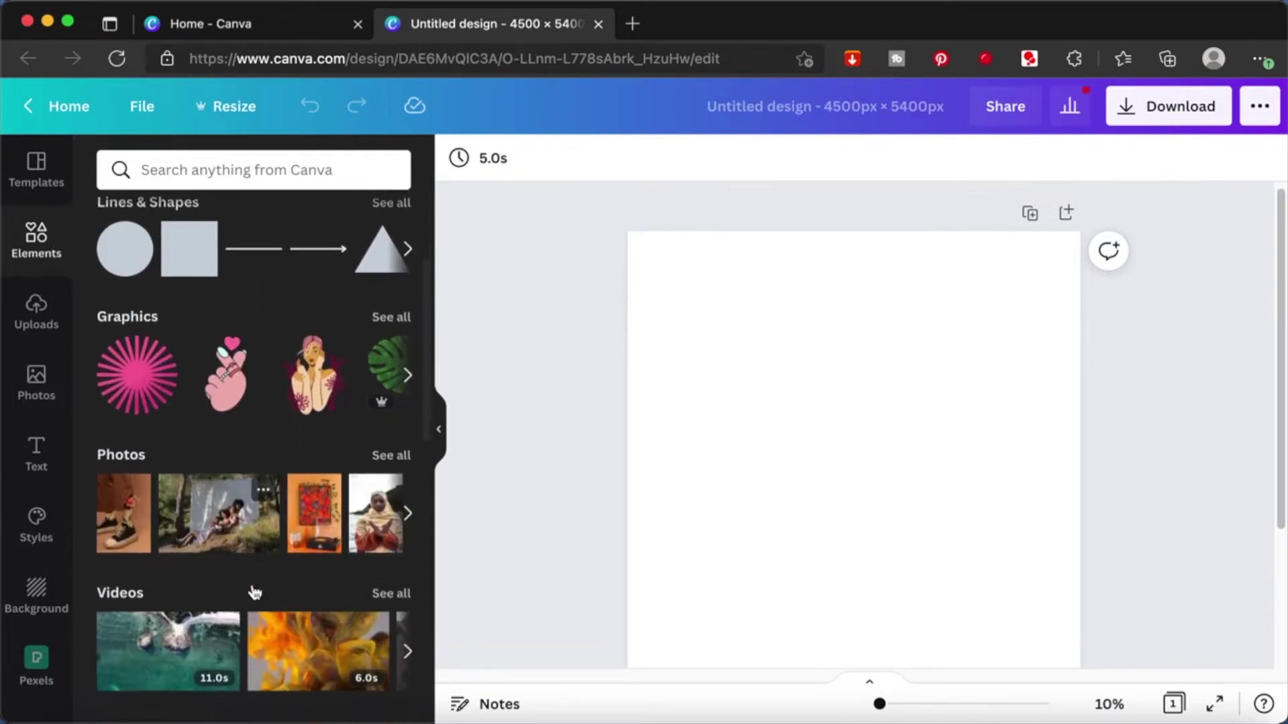
scroll(256, 592, down, 3)
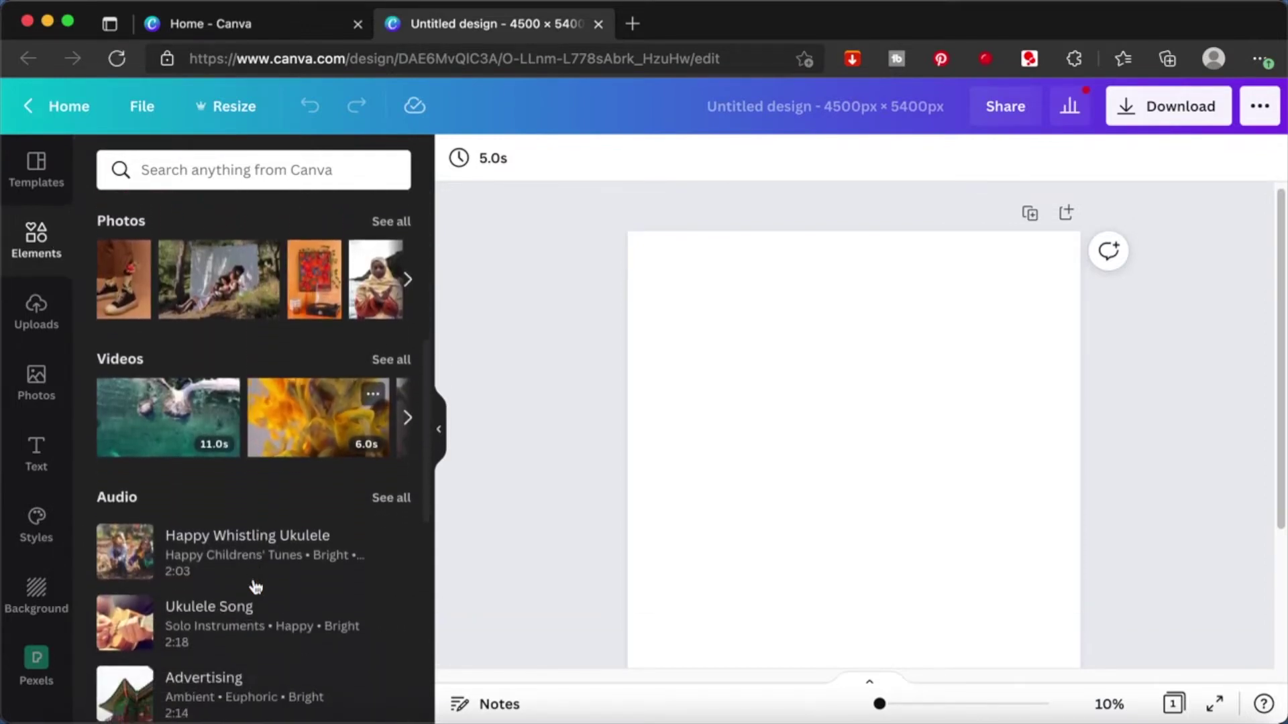
scroll(255, 587, up, 3)
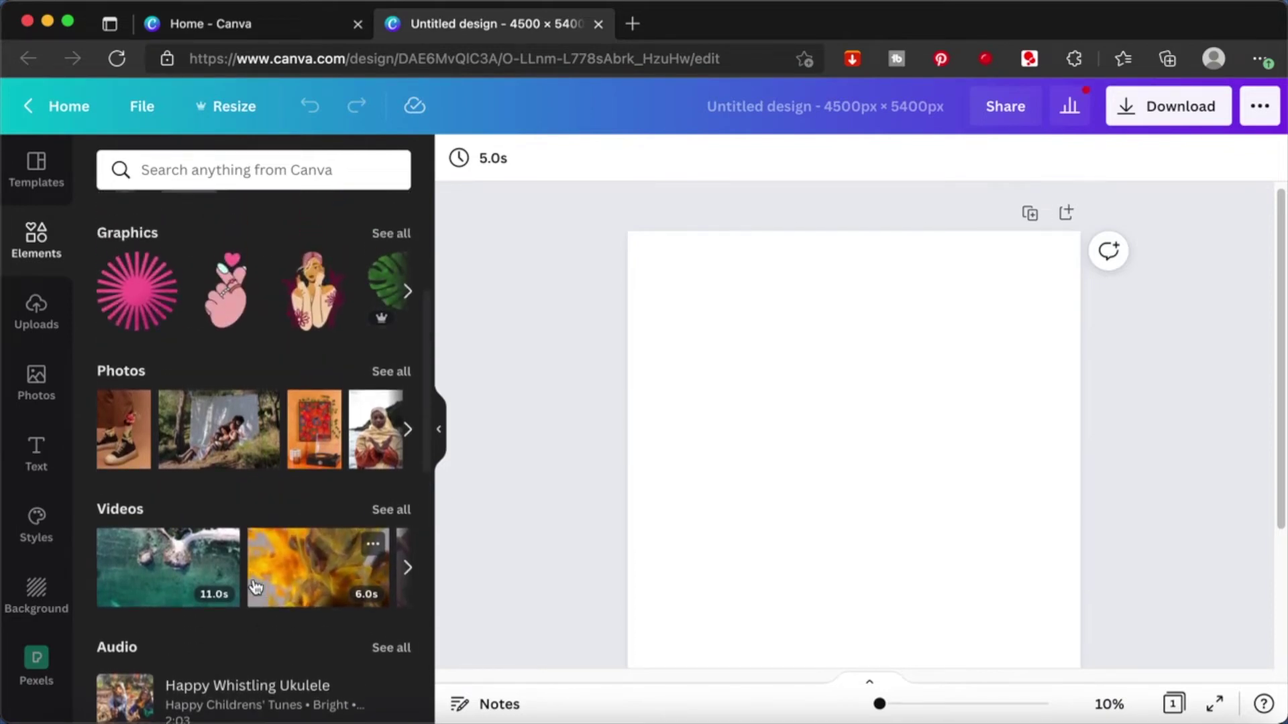
scroll(256, 587, up, 8)
scroll(256, 587, down, 4)
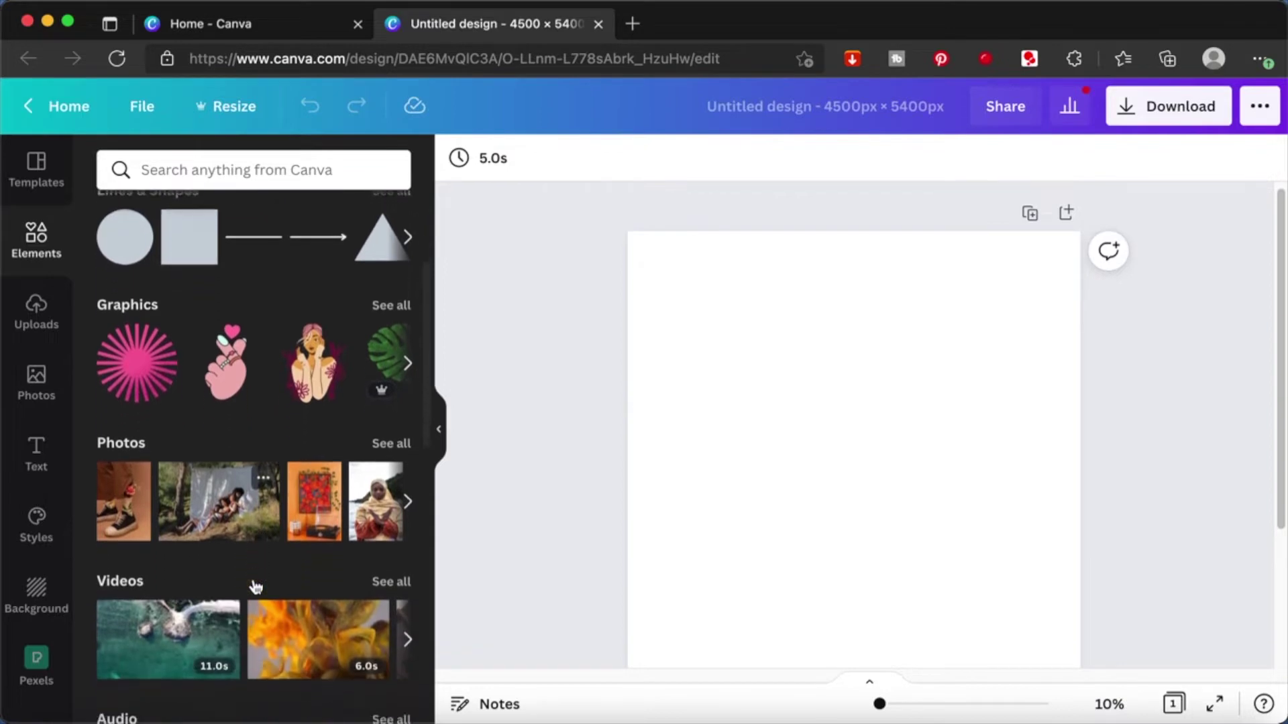
scroll(255, 587, down, 9)
scroll(256, 587, down, 8)
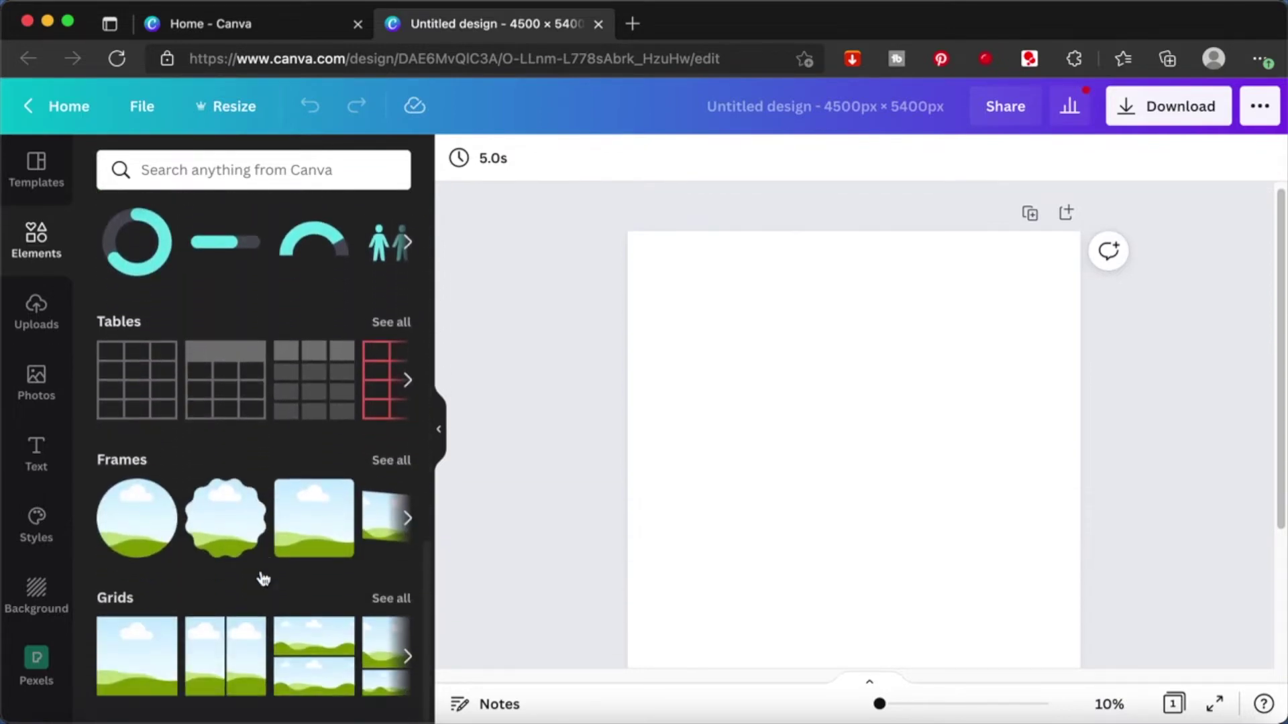
scroll(262, 576, up, 6)
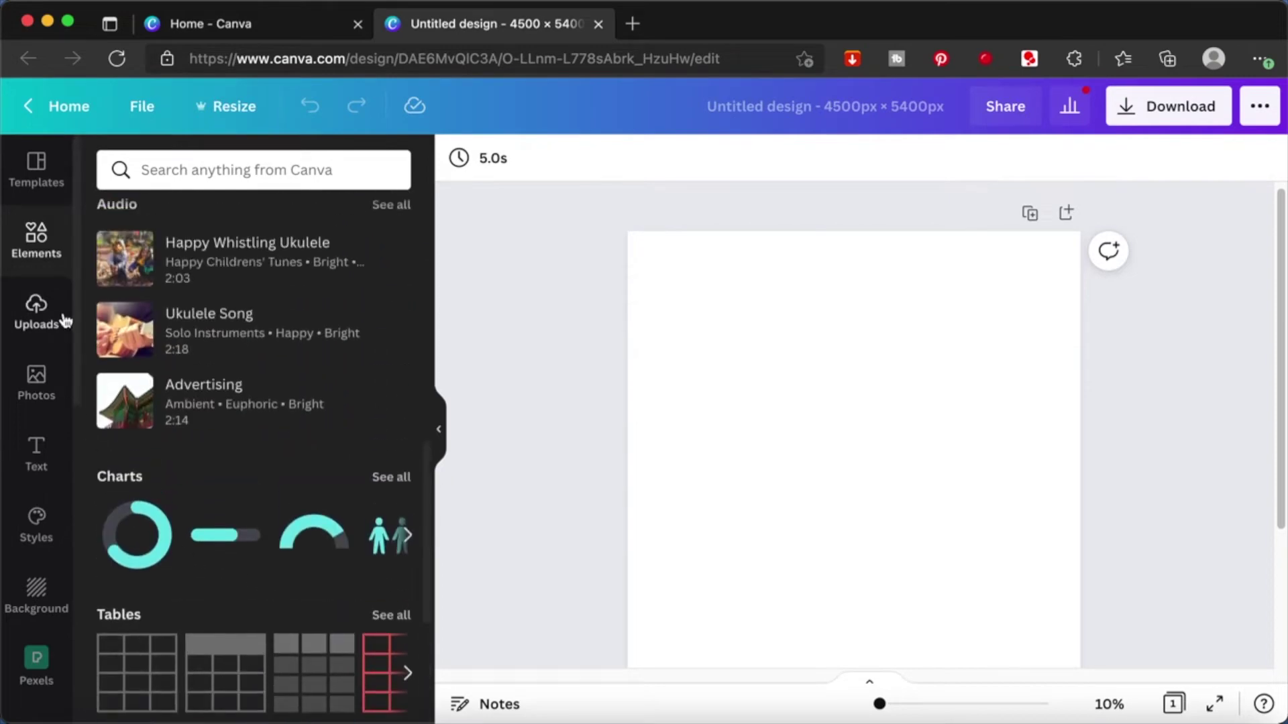
Step: Scroll through the stock Photos library
click(35, 394)
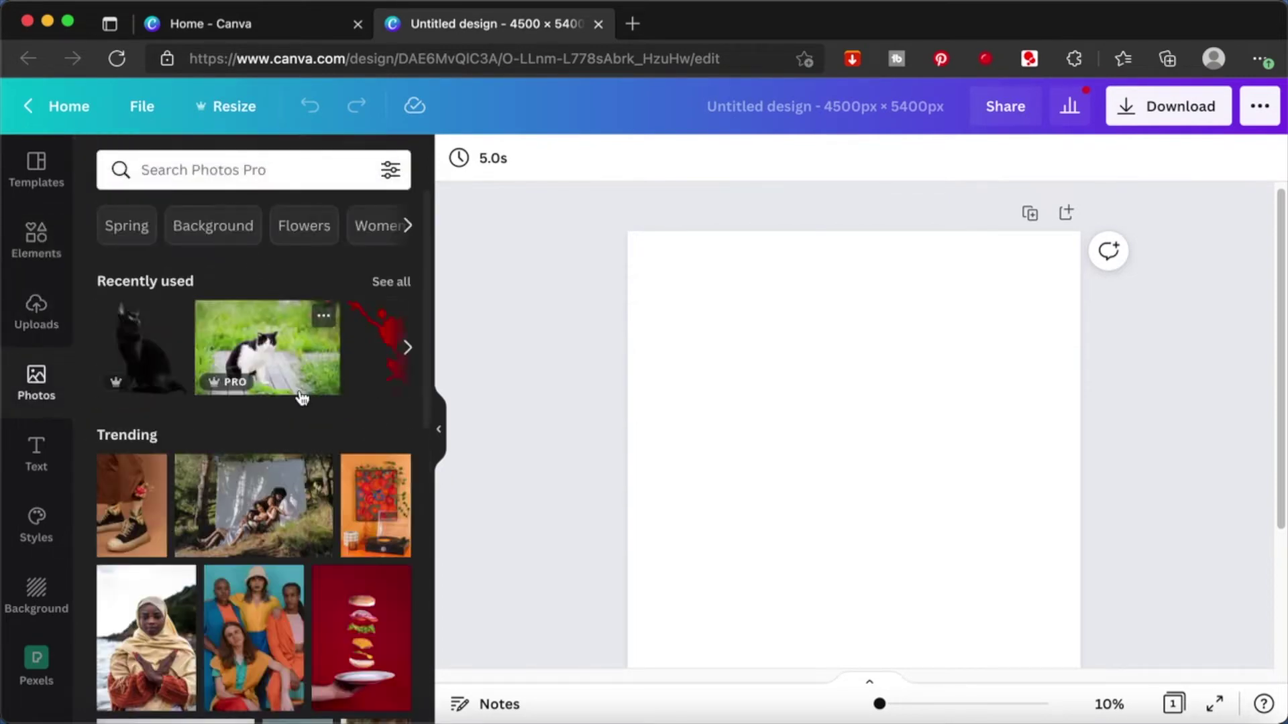
scroll(302, 397, down, 10)
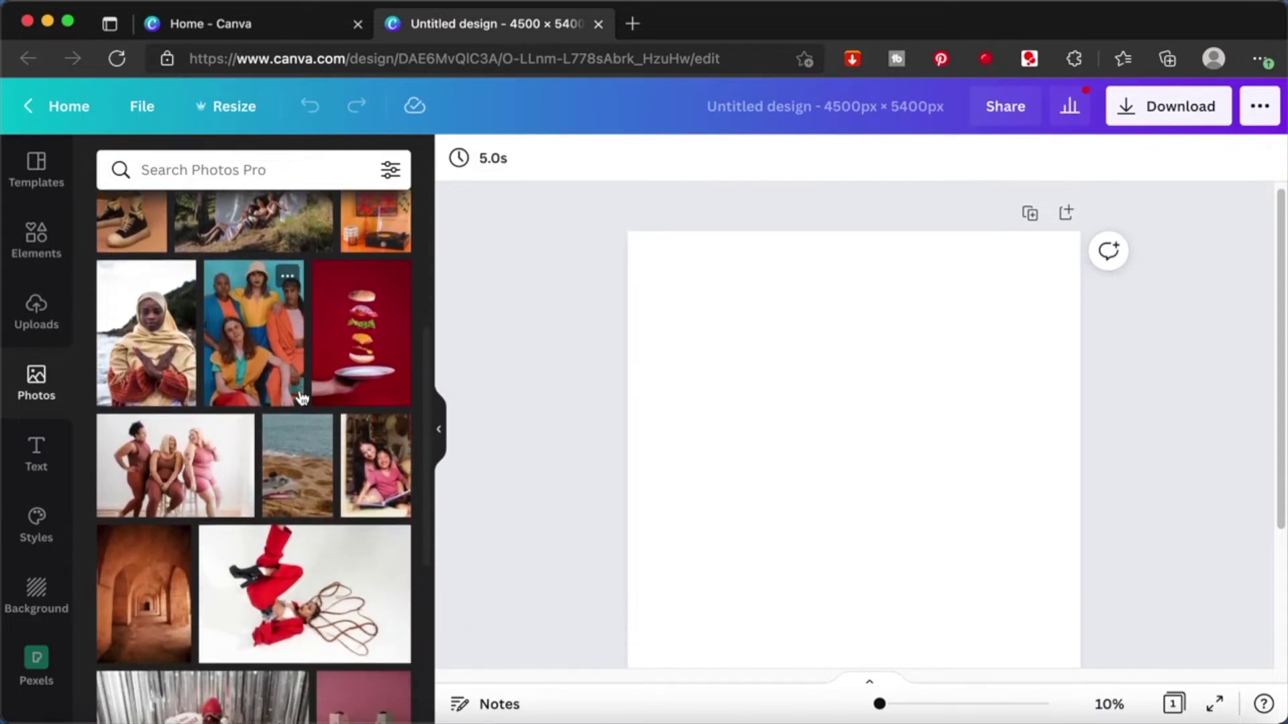
scroll(302, 398, down, 8)
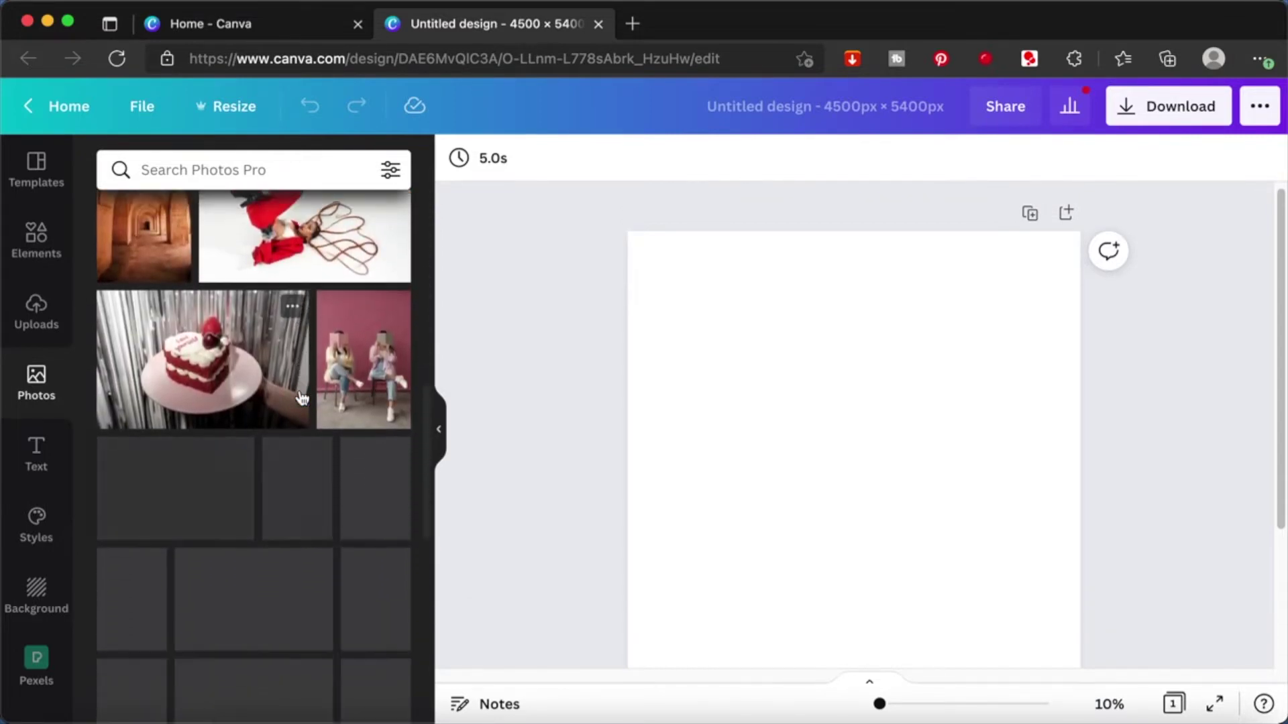
scroll(301, 398, down, 6)
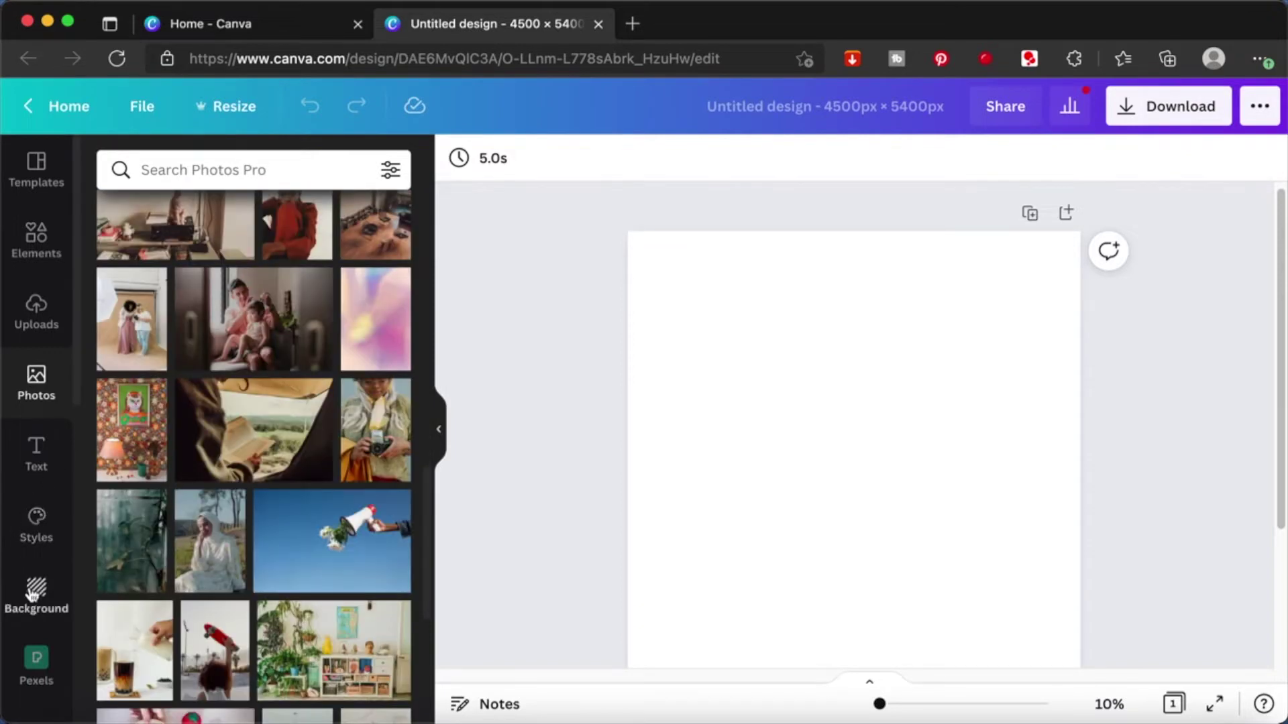
scroll(36, 625, down, 1)
scroll(36, 627, down, 8)
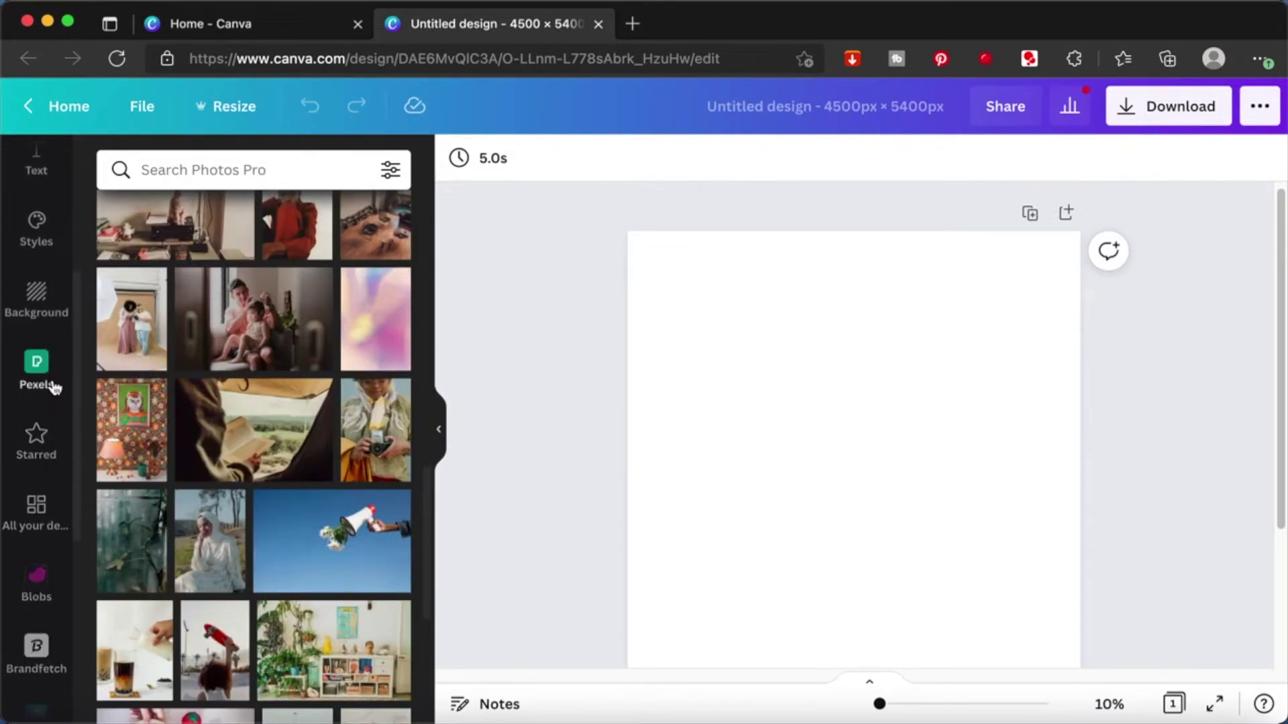
Step: Browse the free Pexels images
click(51, 377)
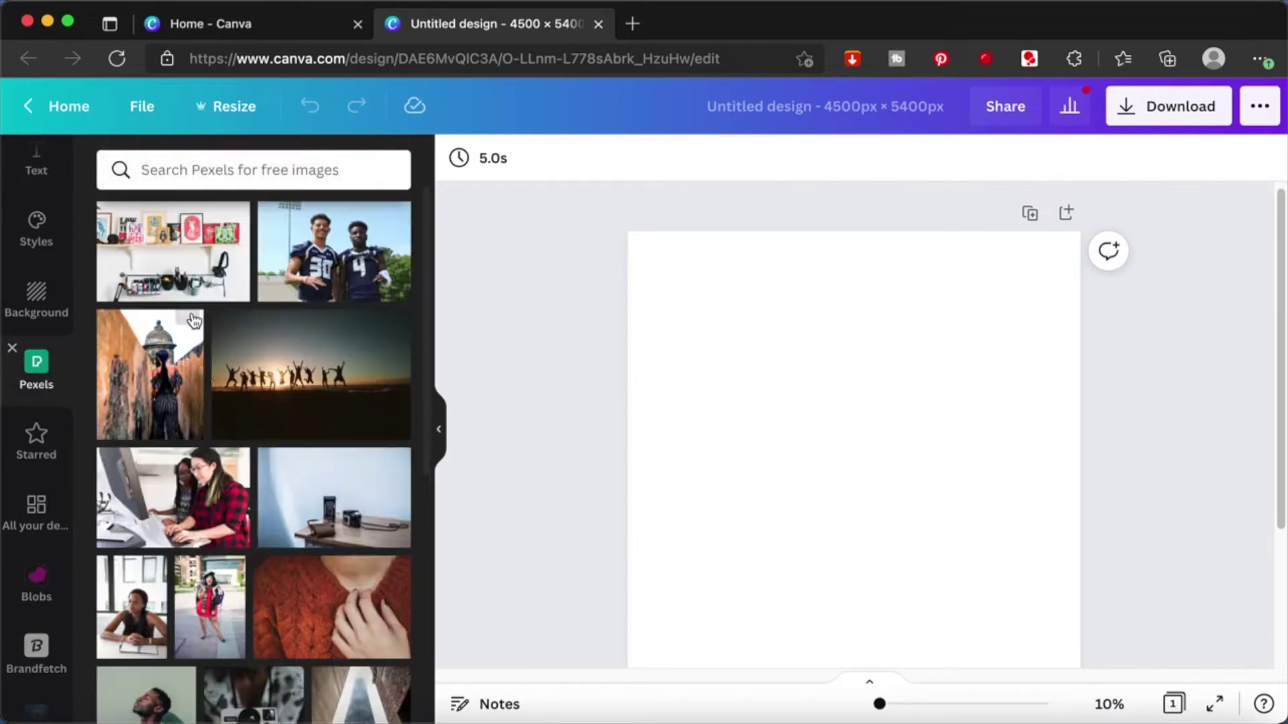
scroll(223, 447, down, 6)
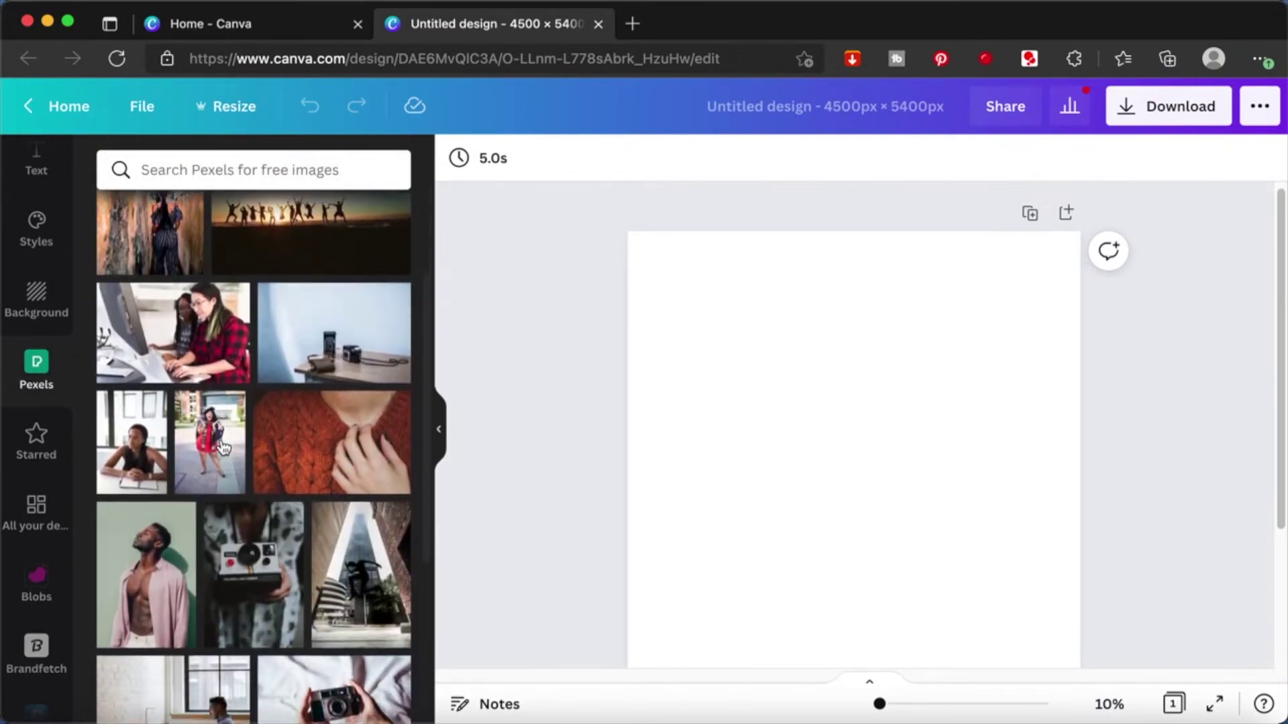
scroll(223, 446, down, 2)
scroll(223, 447, down, 8)
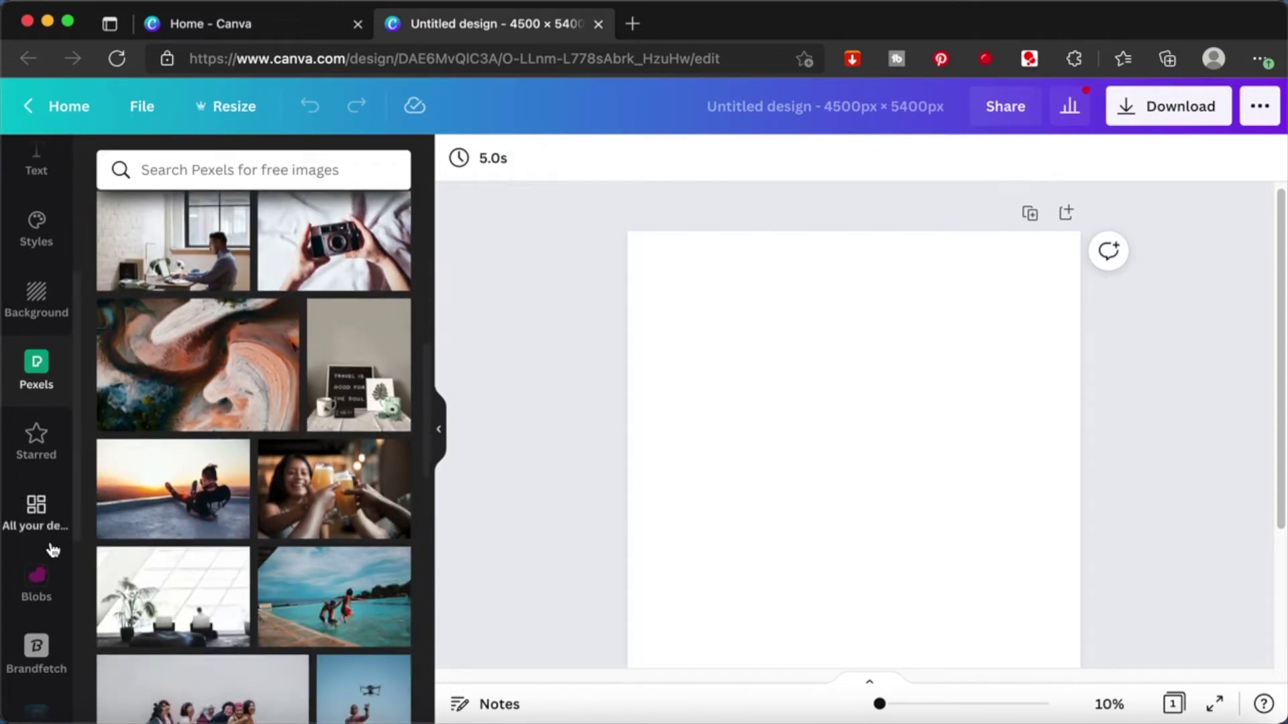
scroll(47, 550, down, 6)
scroll(47, 555, down, 2)
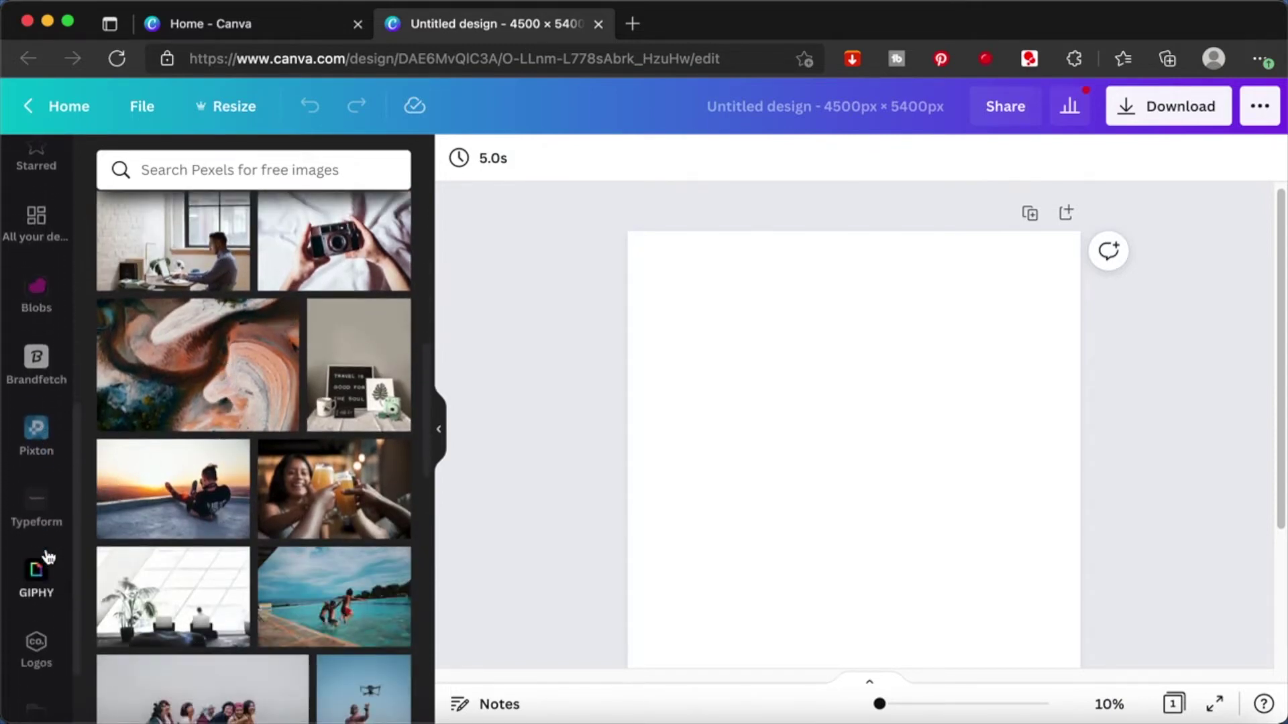
Step: Browse GIPHY animated GIFs, then show the terracotta brand kit's one saved logo
click(37, 509)
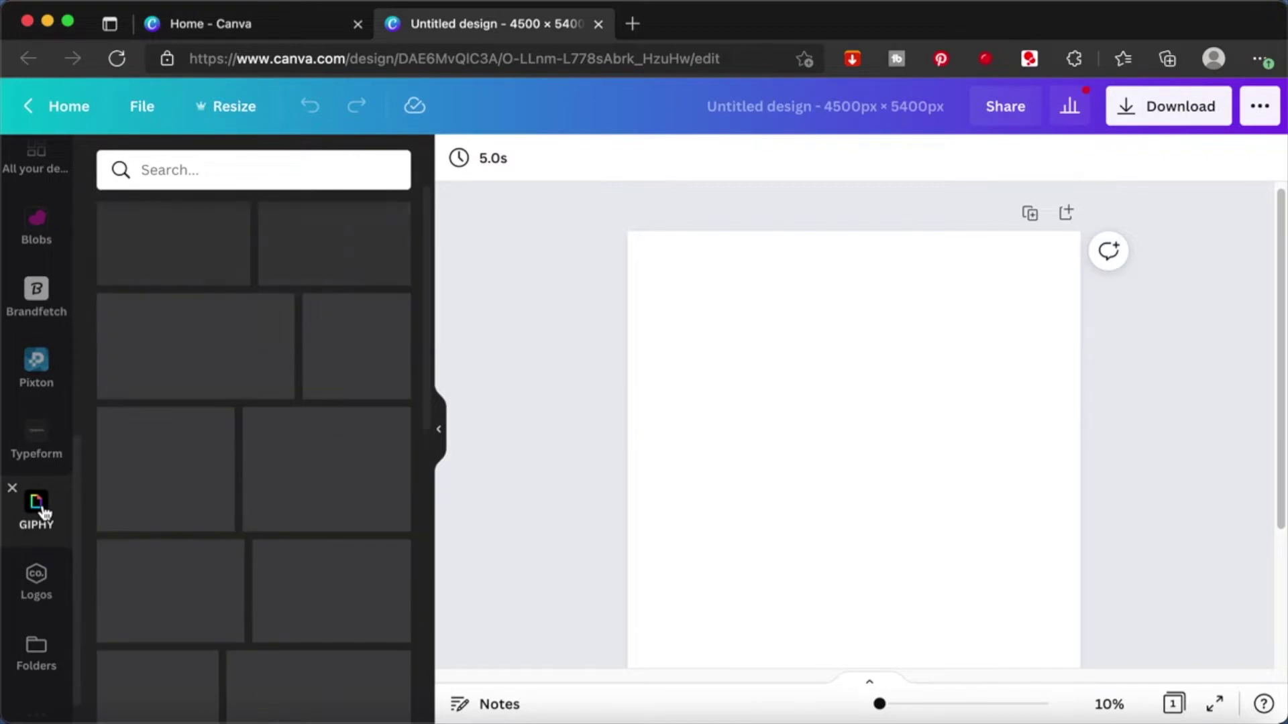
scroll(343, 627, down, 5)
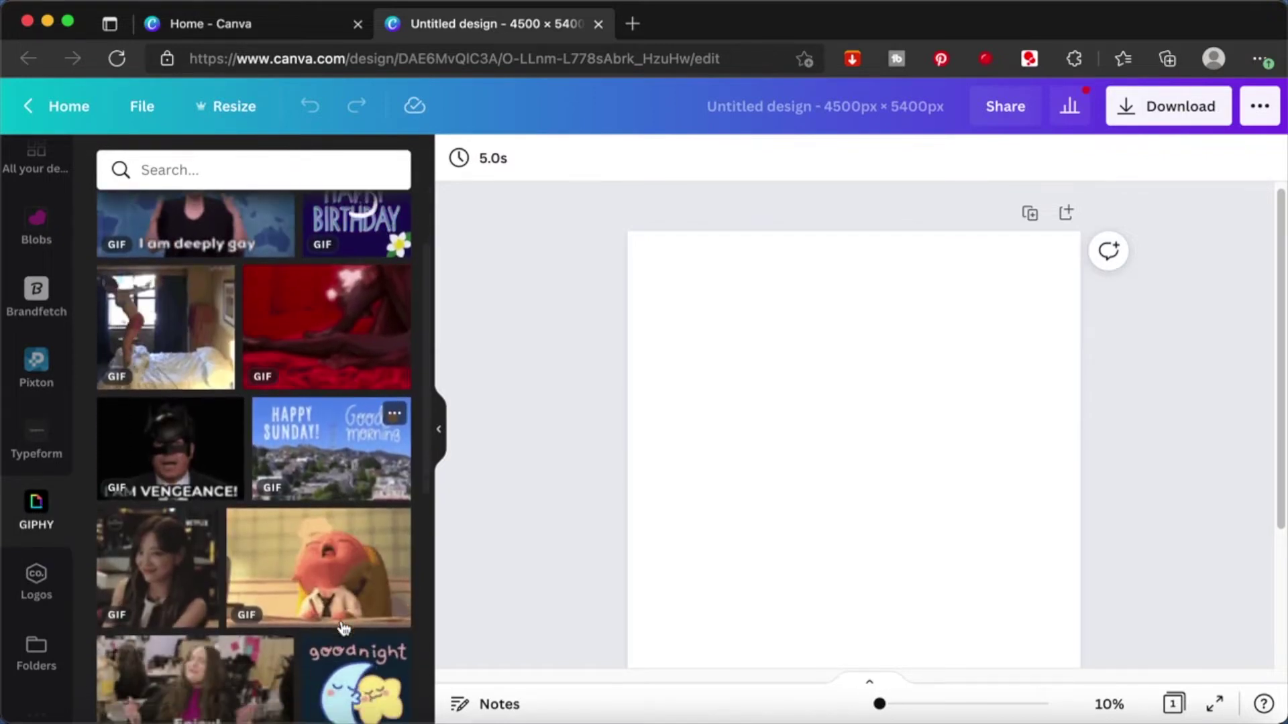
scroll(29, 647, down, 1)
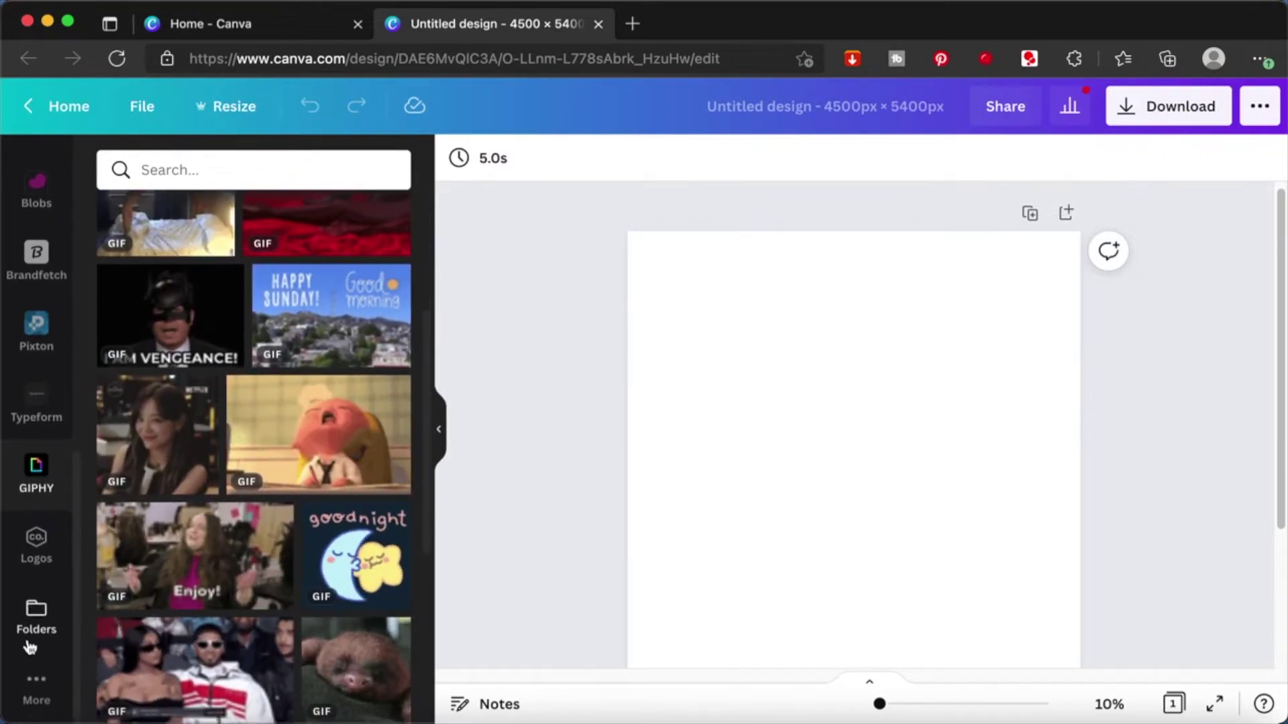
scroll(31, 624, up, 1)
click(45, 554)
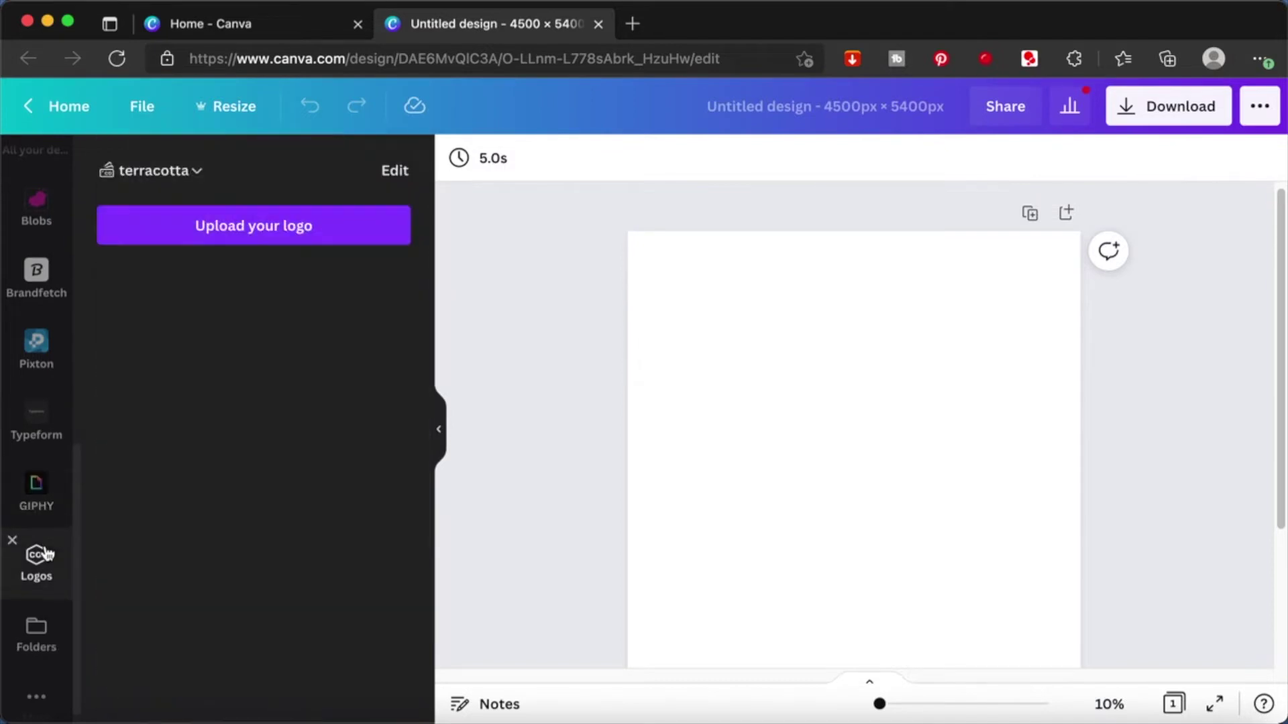
scroll(49, 414, up, 5)
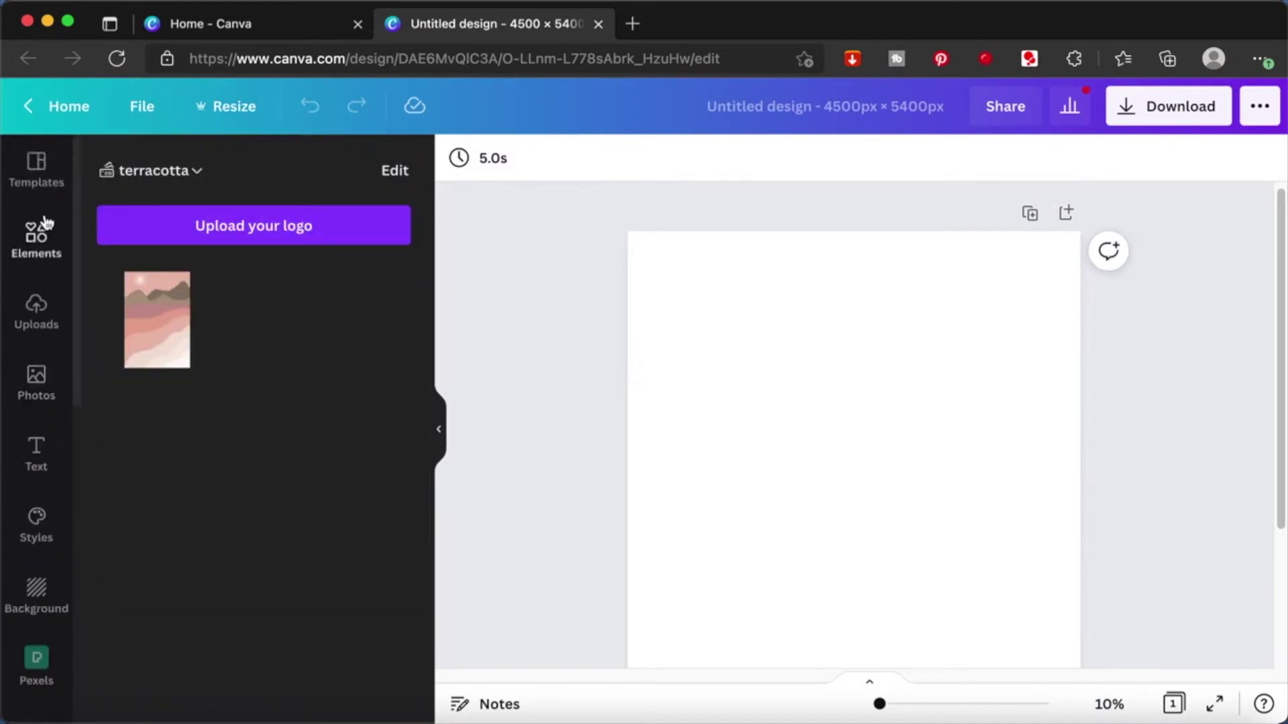
click(41, 181)
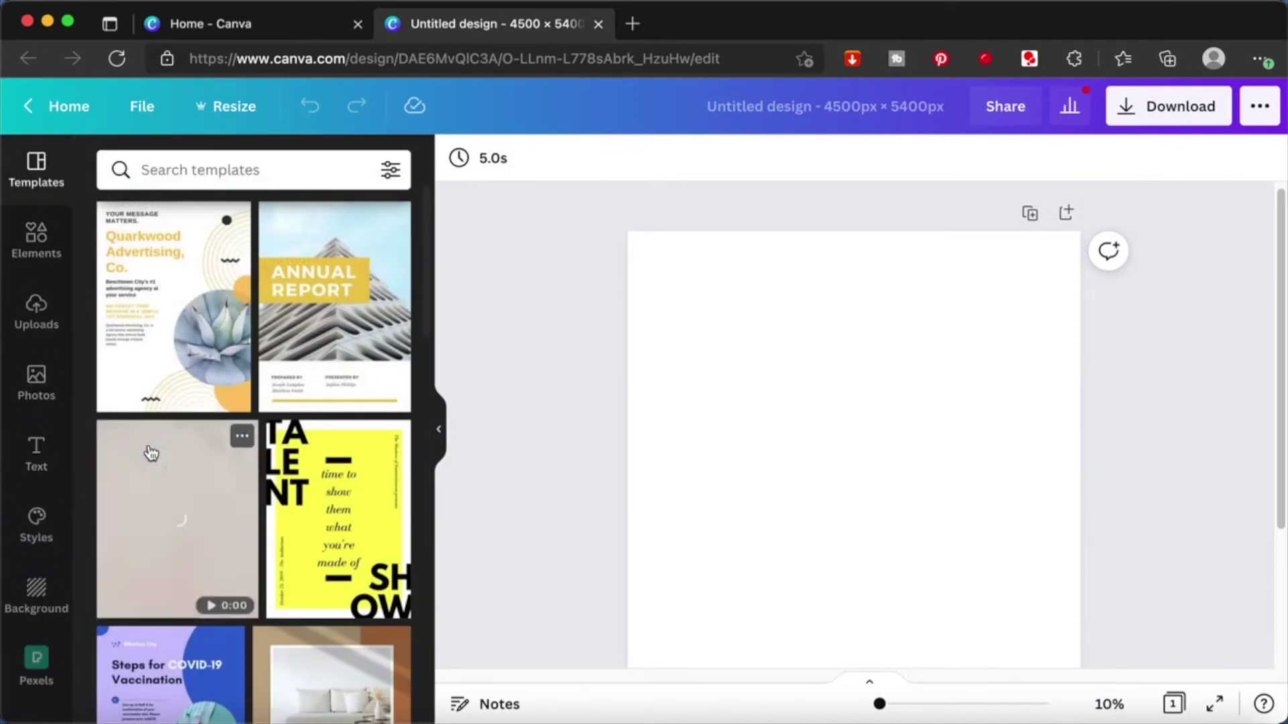
scroll(150, 453, down, 3)
scroll(151, 454, down, 10)
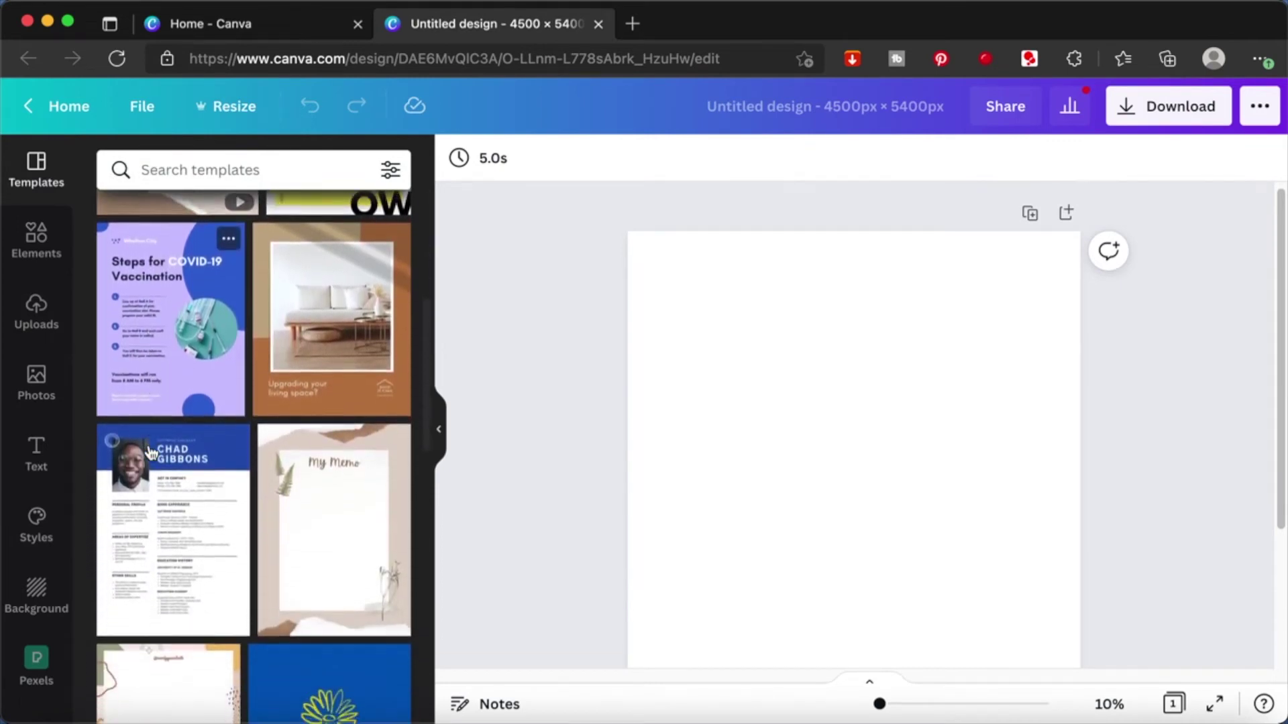
scroll(151, 453, down, 6)
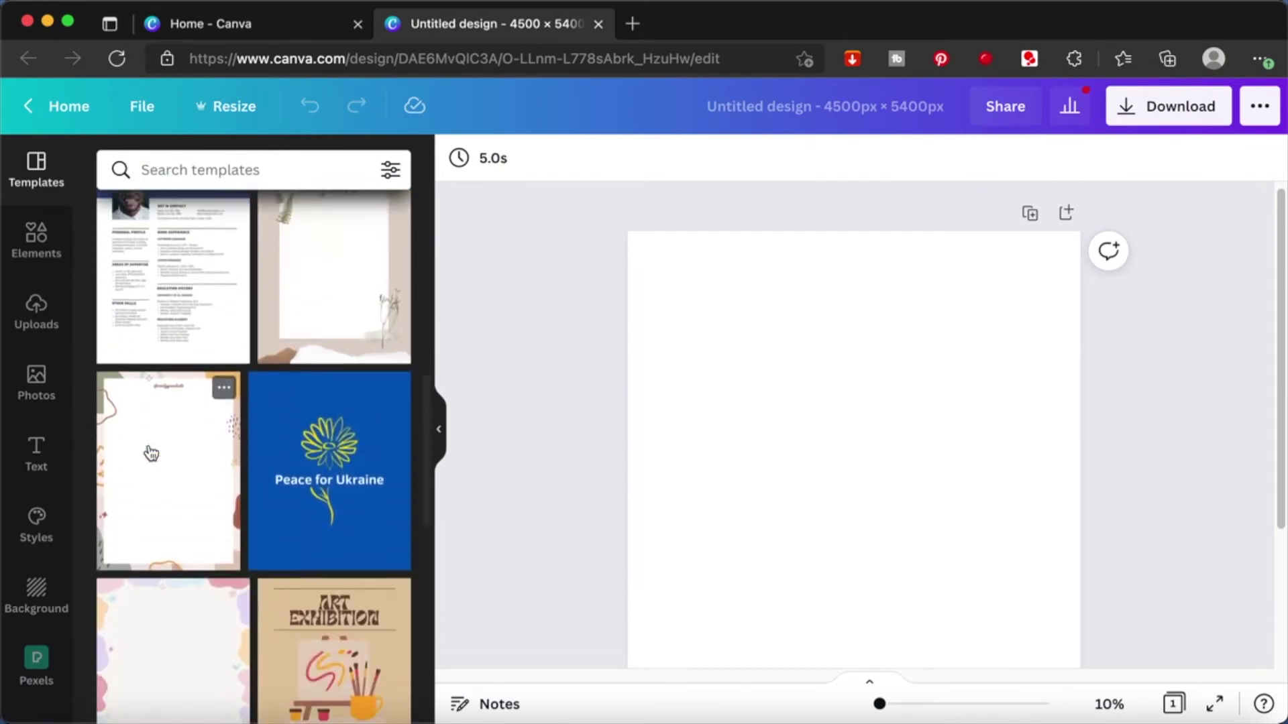
scroll(151, 454, down, 7)
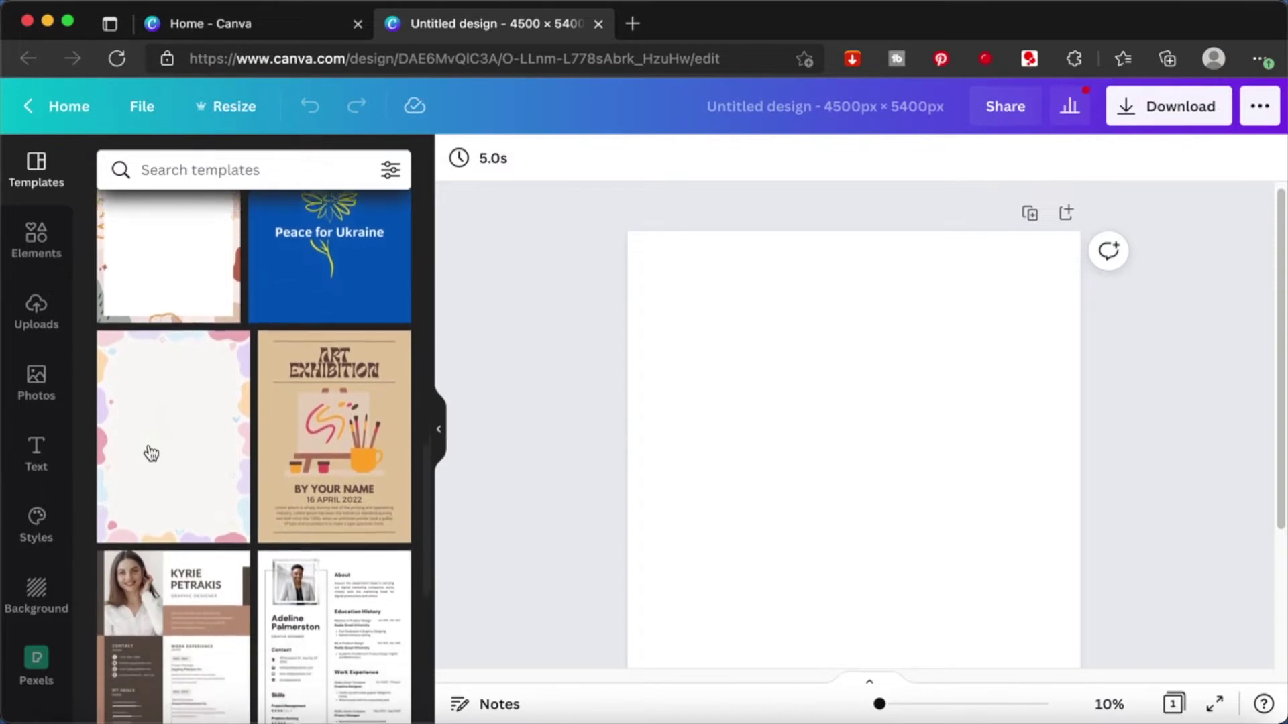
scroll(151, 454, down, 9)
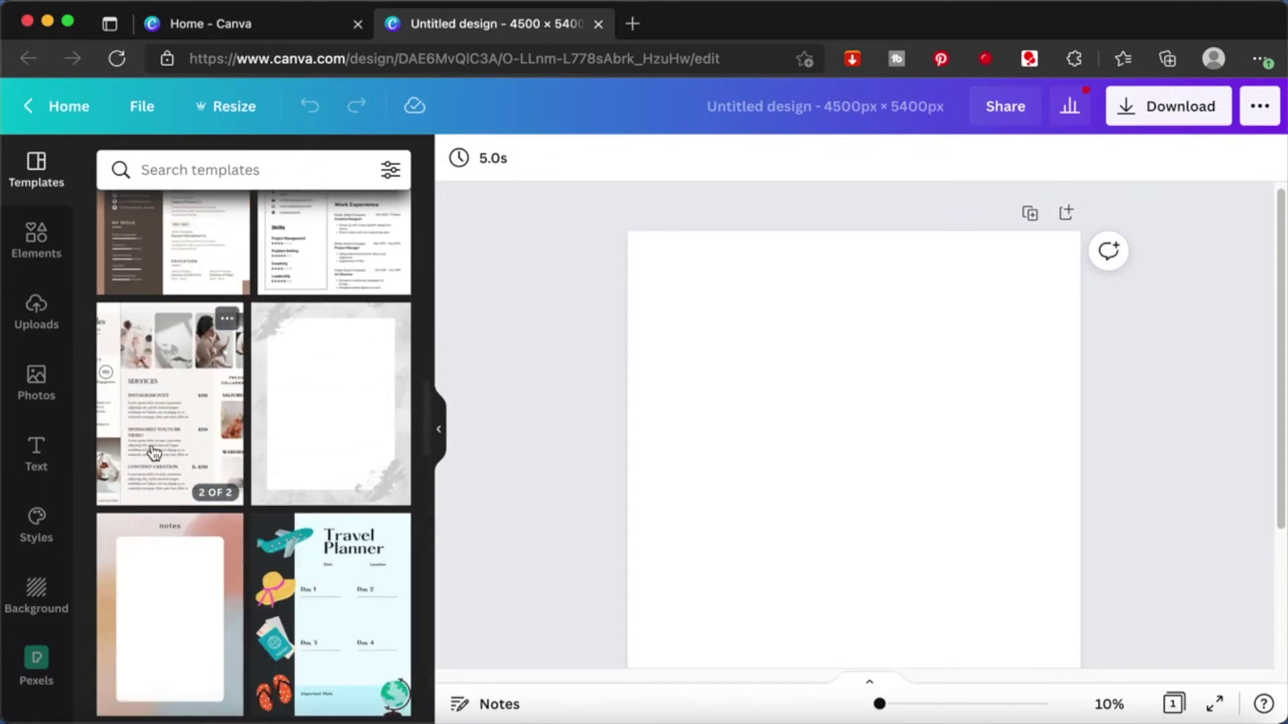
Step: Add the stock photo of women in sportswear with a soccer ball to the page
click(36, 385)
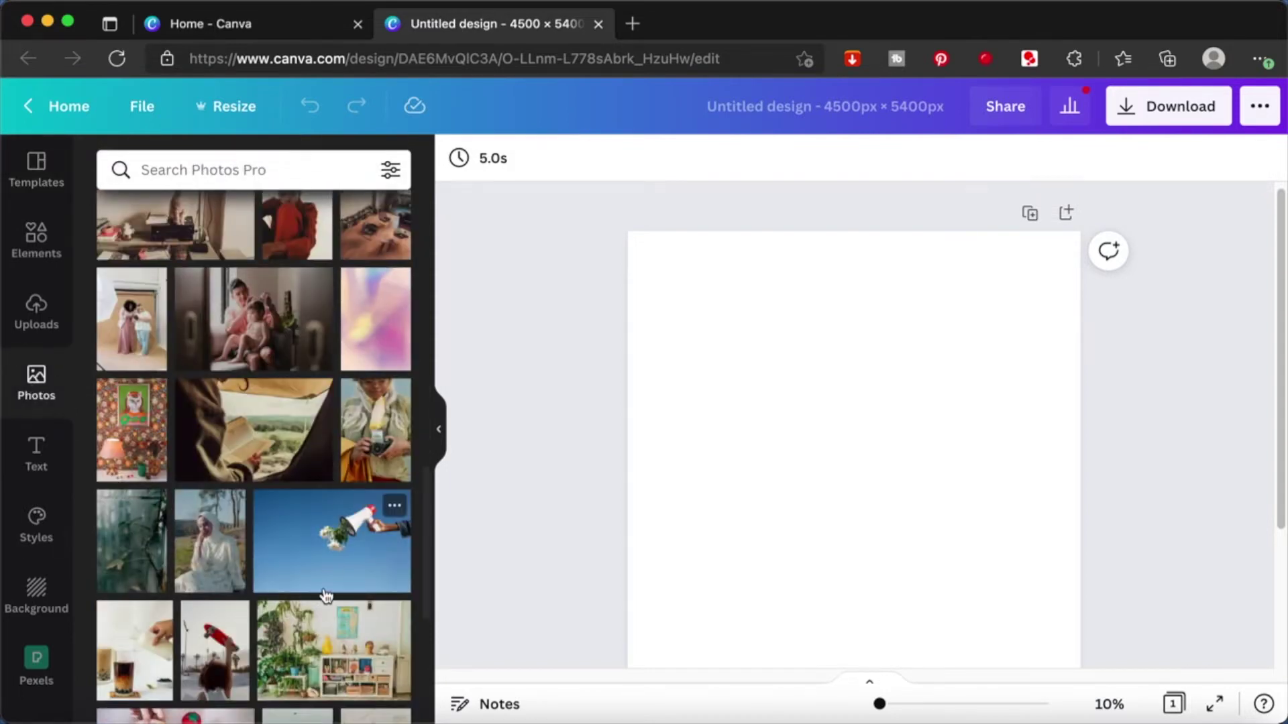
scroll(326, 596, down, 5)
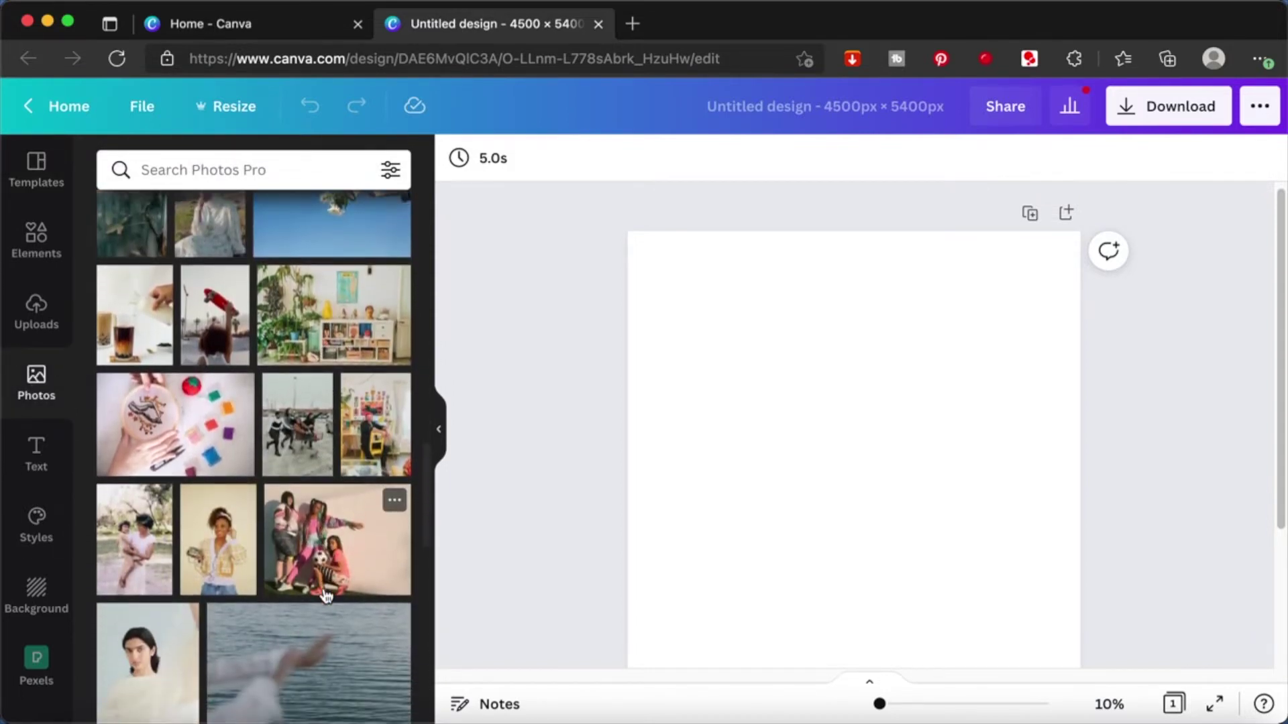
click(310, 552)
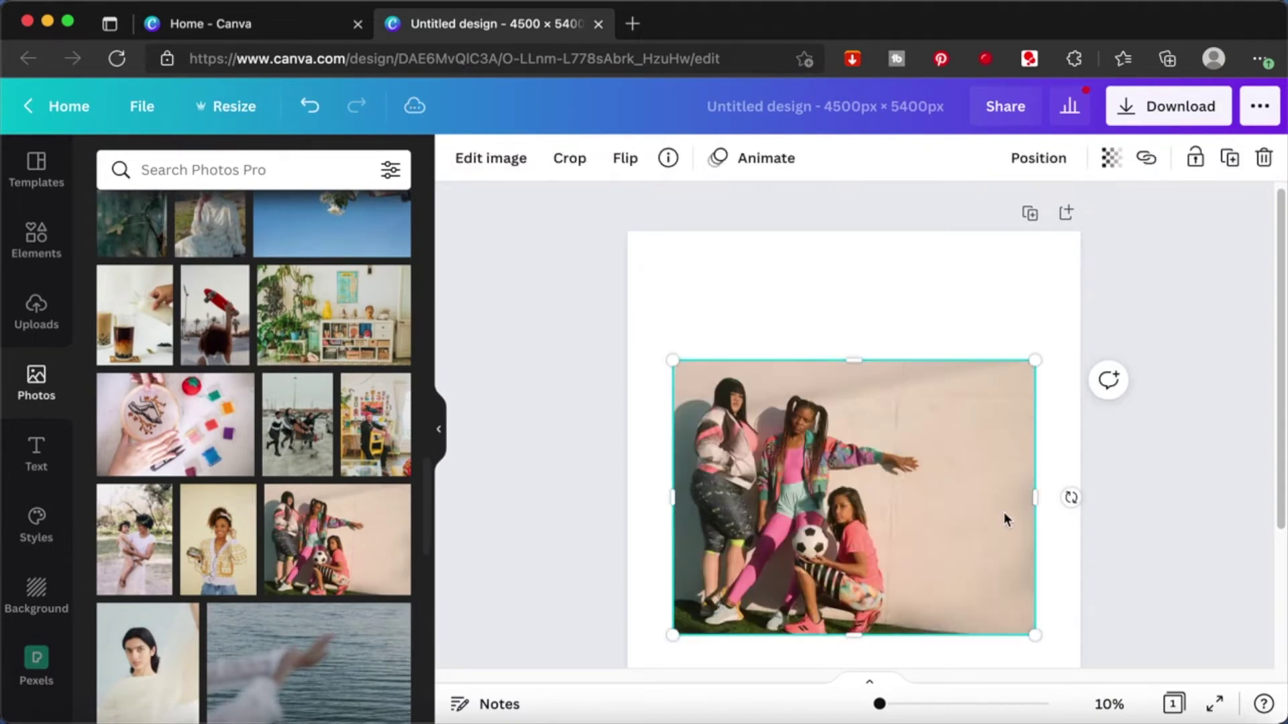
scroll(1003, 512, down, 2)
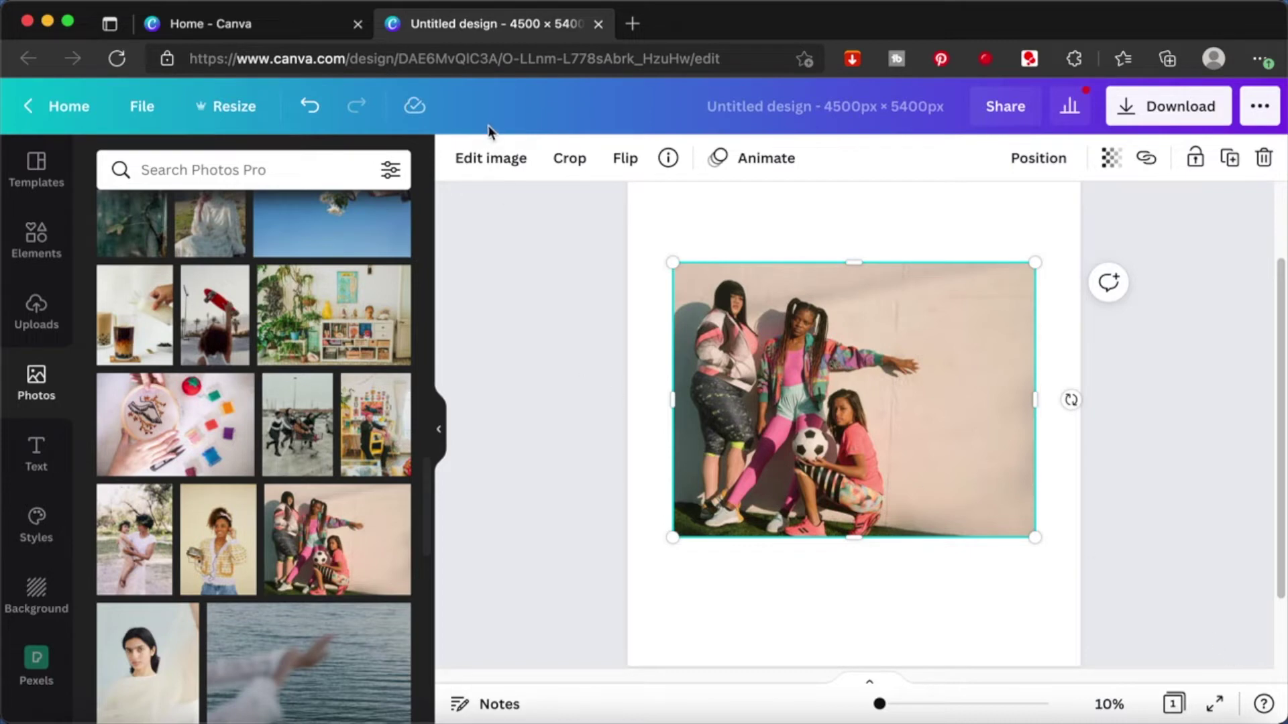
Step: Remove the photo's background with BG Remover and narrow it to 2,480 × 2,783 px
click(492, 158)
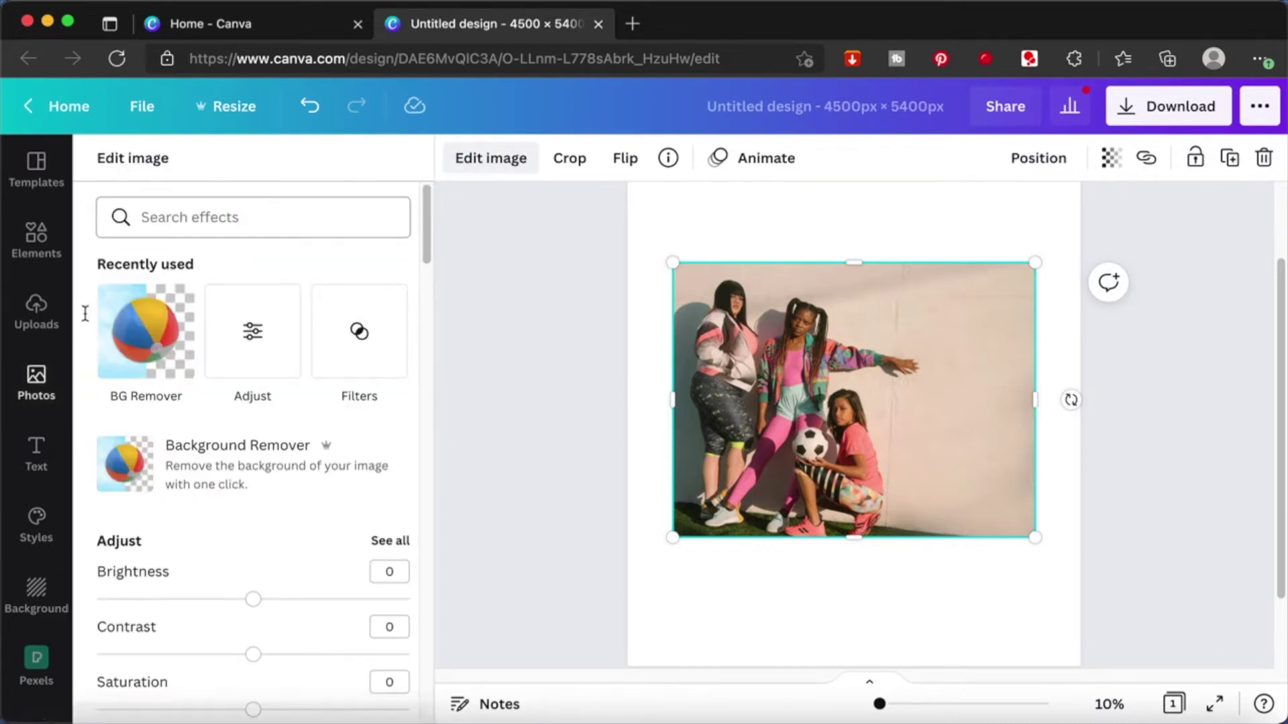
click(122, 355)
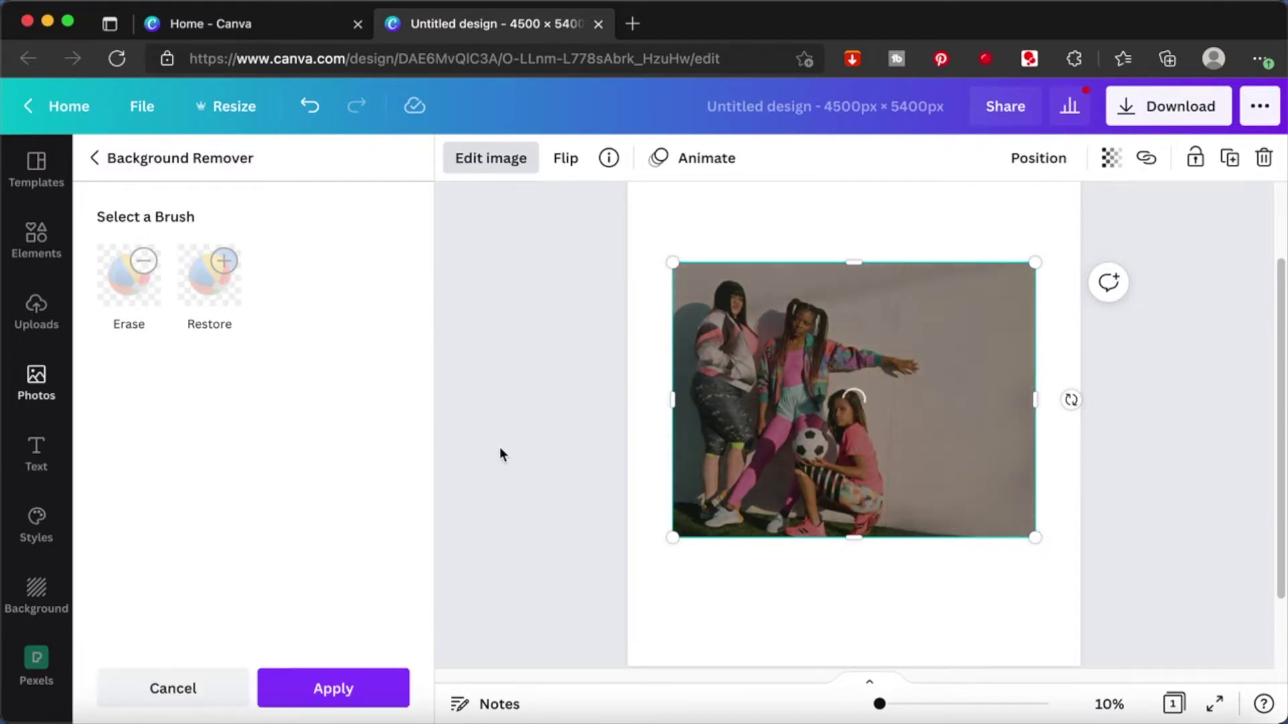
click(363, 687)
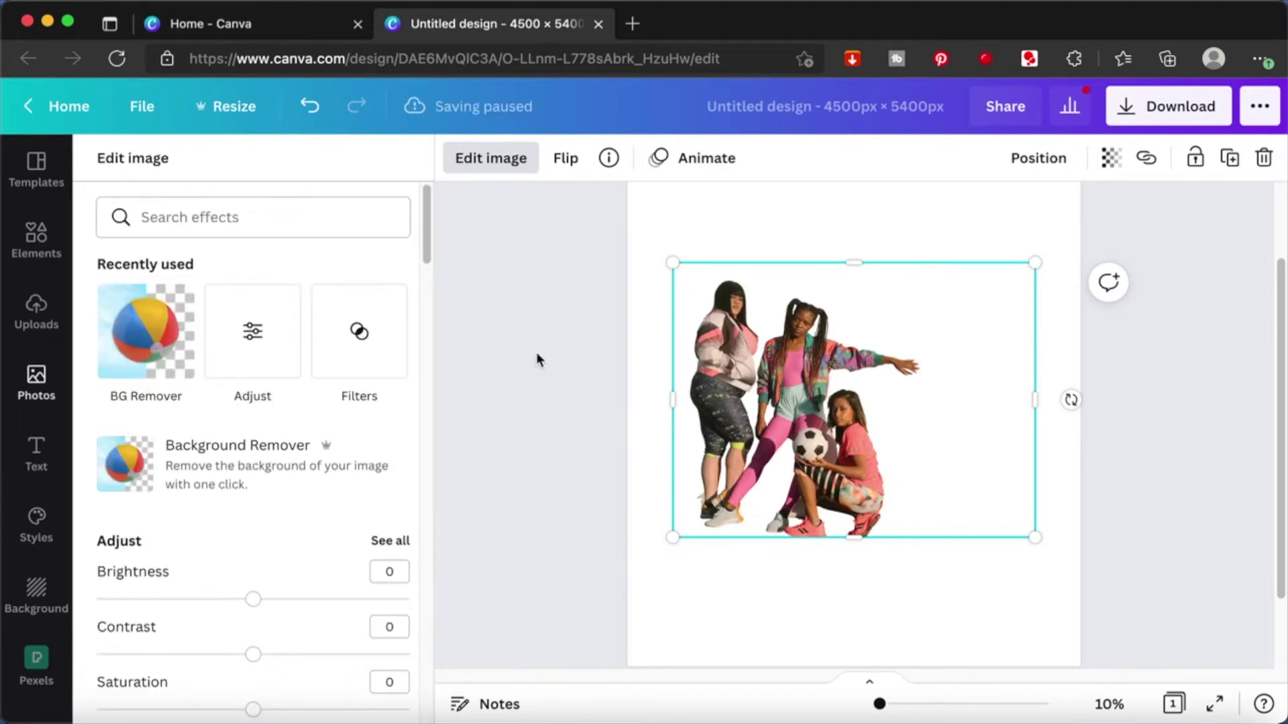
click(523, 488)
drag(1035, 401, 923, 434)
Step: Search photos for 'retro background' and set the red-and-cream sunburst as page background
click(1003, 369)
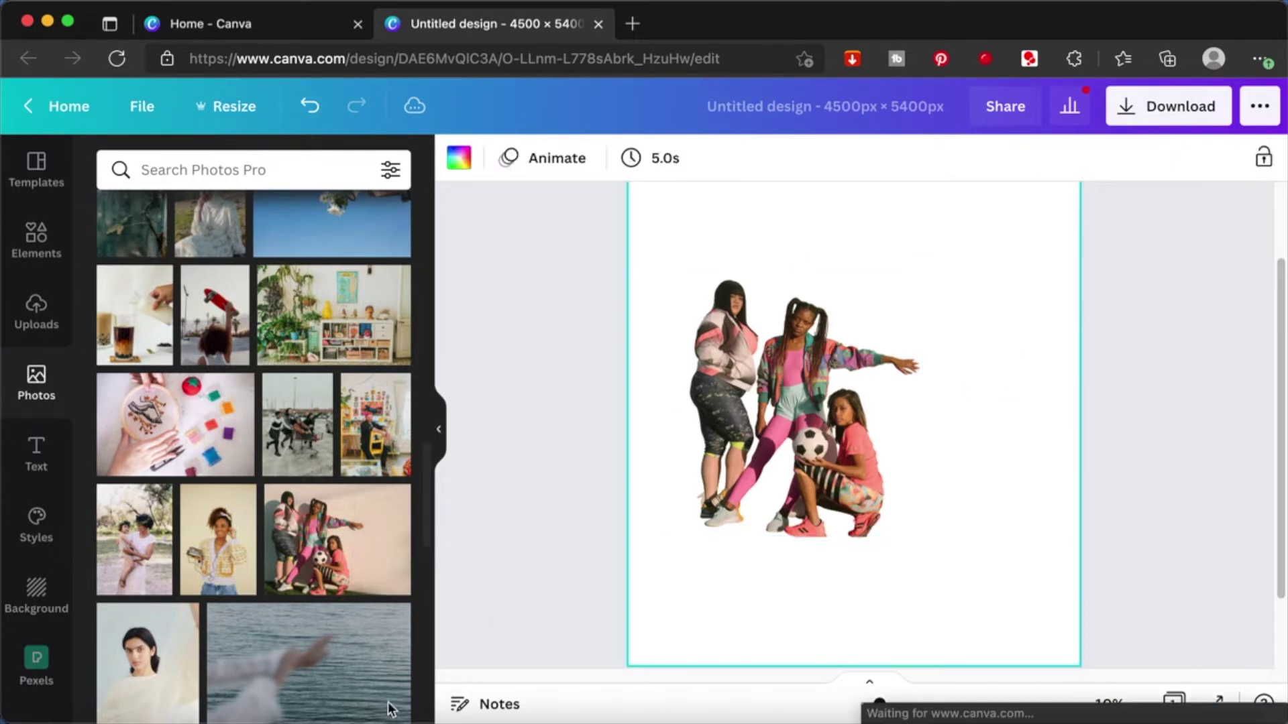
scroll(315, 595, down, 3)
scroll(313, 590, up, 6)
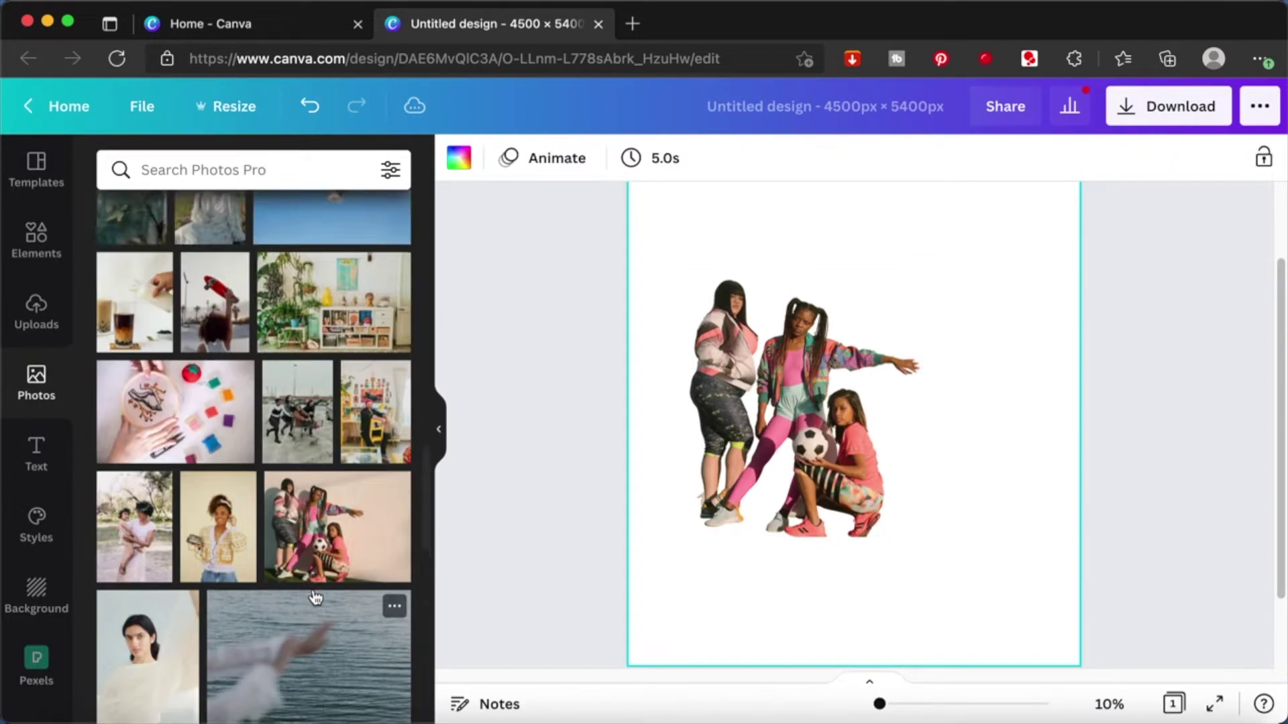
click(261, 174)
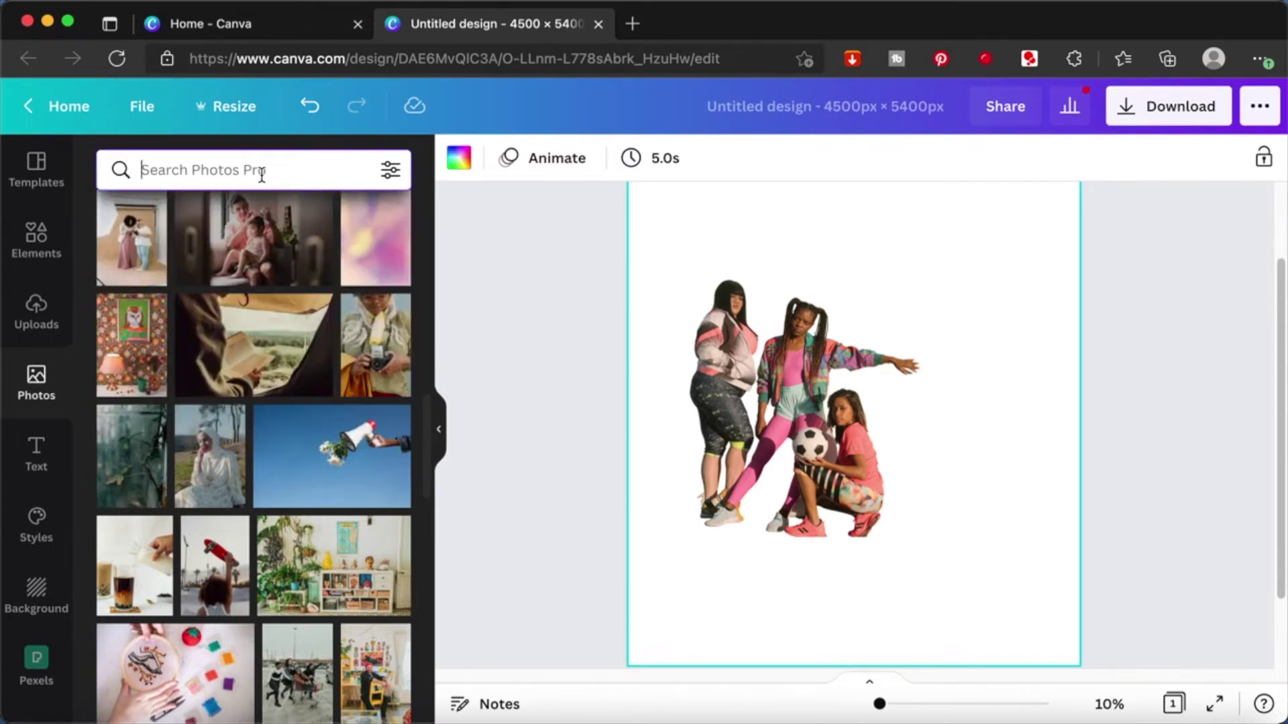
text(retro background)
key(Return)
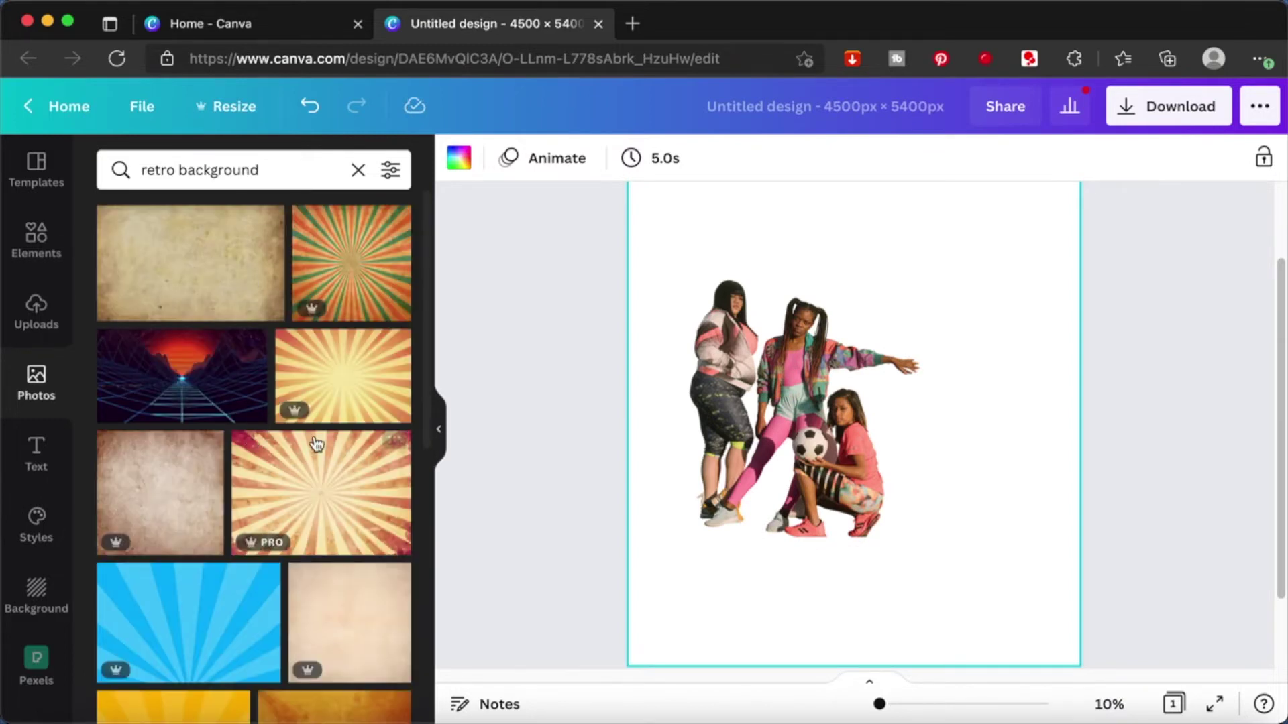
click(359, 482)
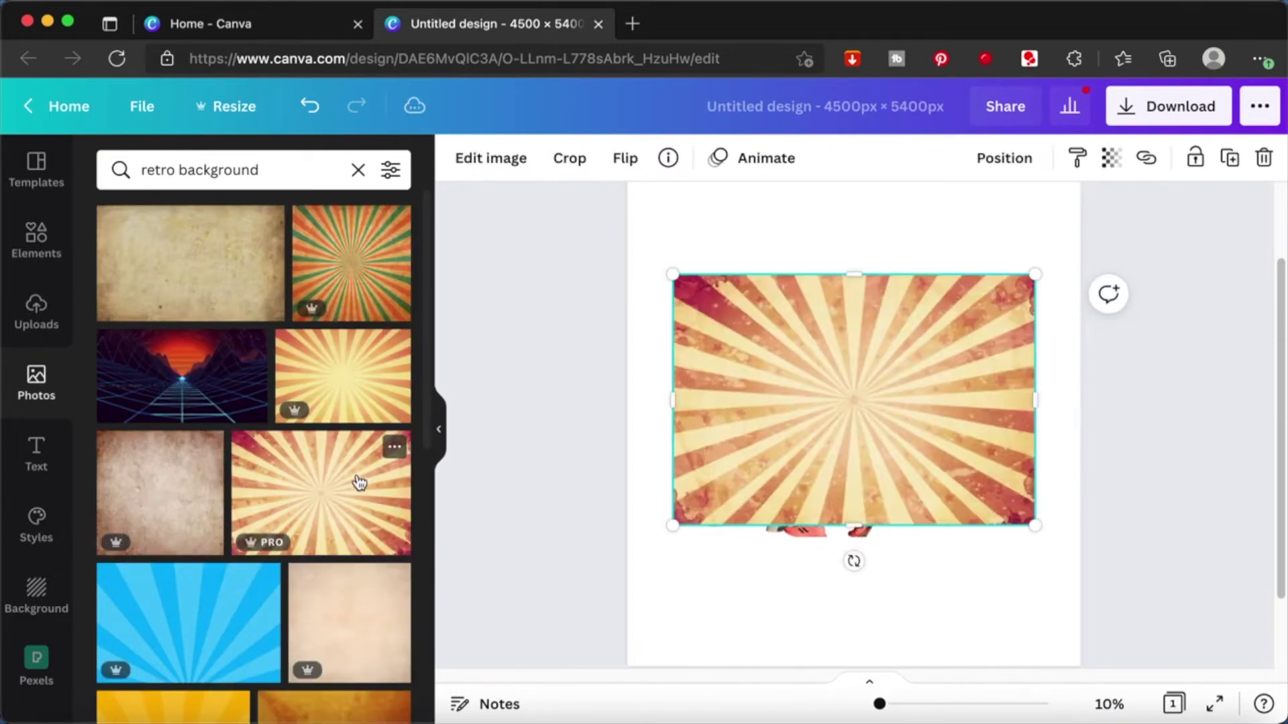
right_click(972, 416)
click(1074, 631)
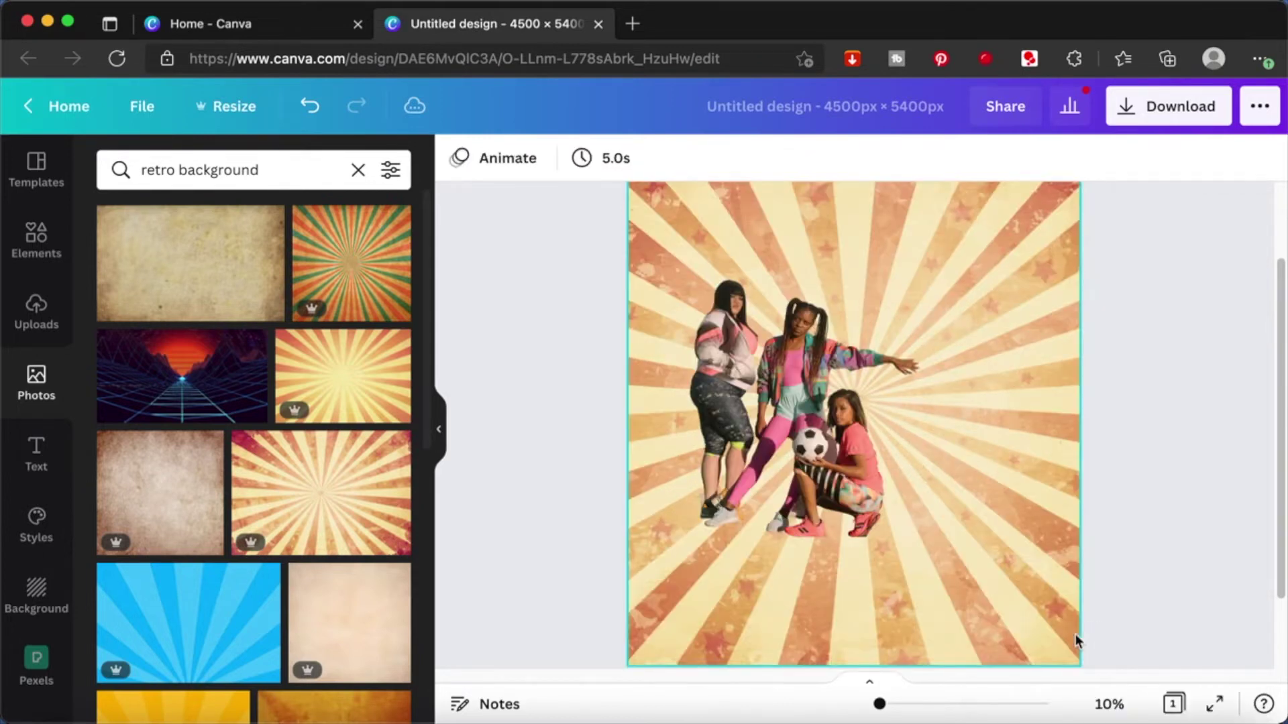
Step: Move the cut-out women lower left and enlarge them to about 4,560 × 5,095 px
scroll(784, 426, down, 2)
drag(791, 376, 748, 499)
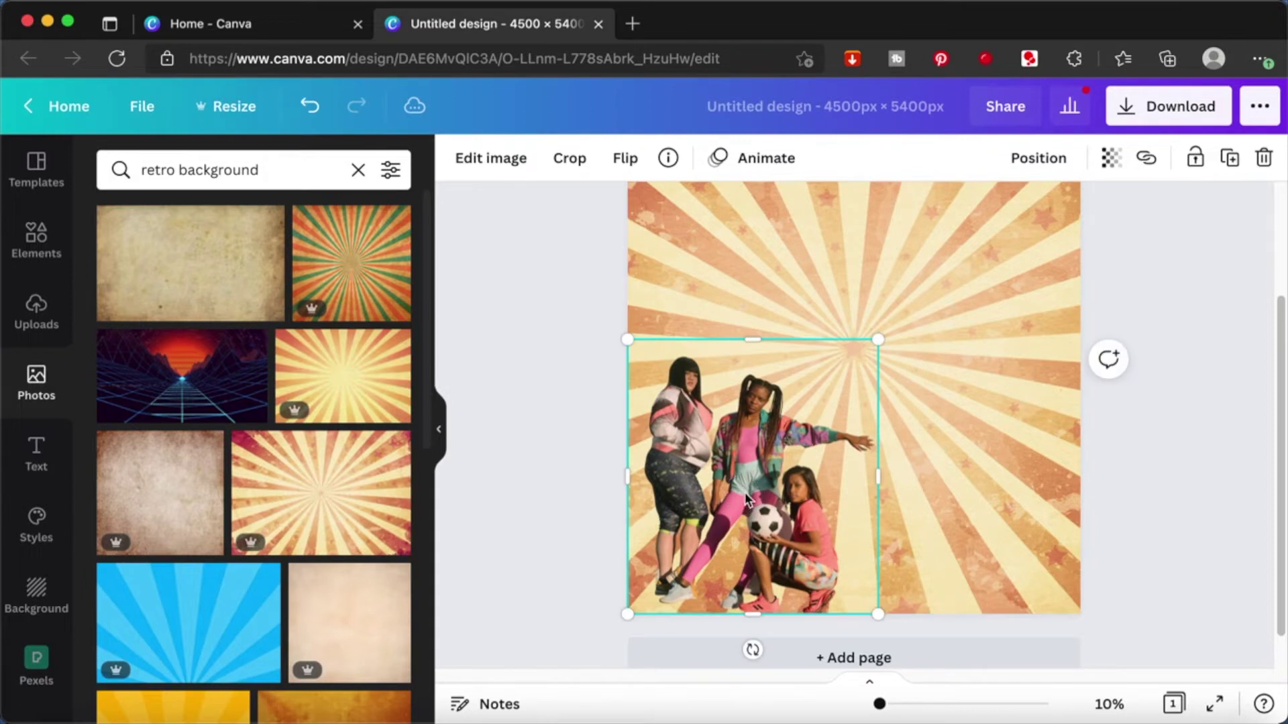
scroll(884, 436, up, 2)
drag(885, 405, 1044, 132)
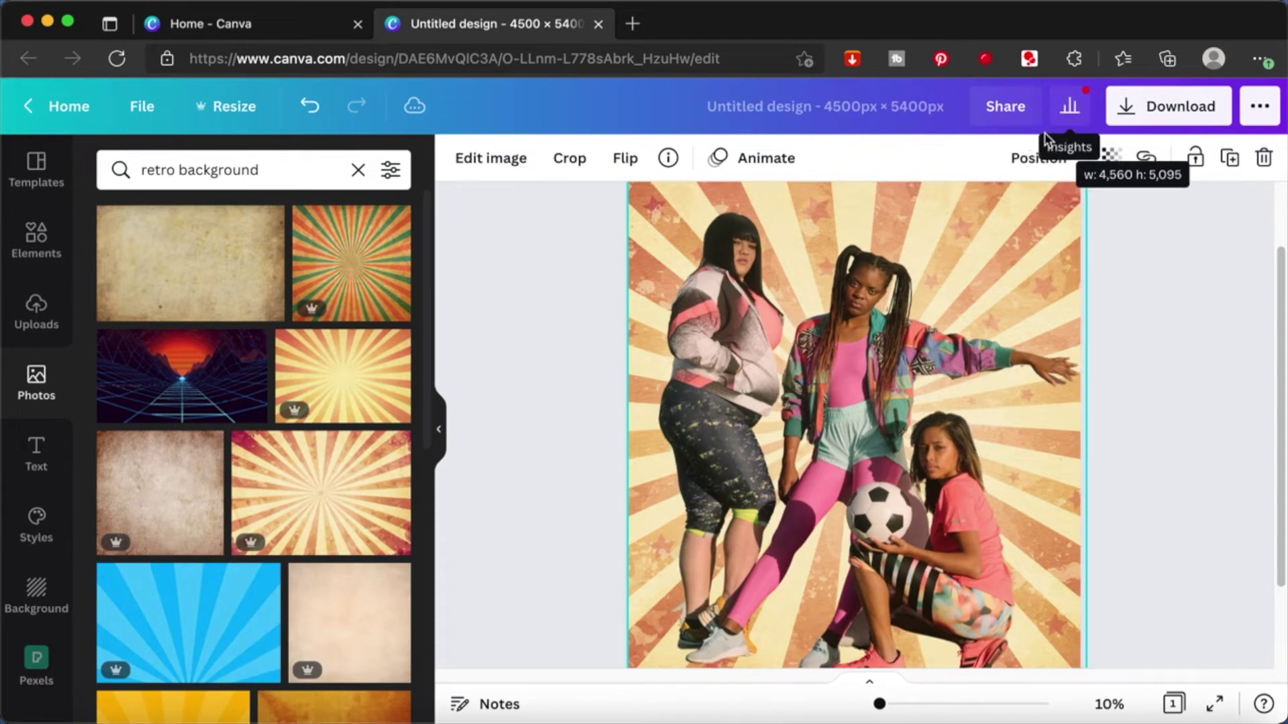
click(1165, 369)
scroll(1190, 424, down, 2)
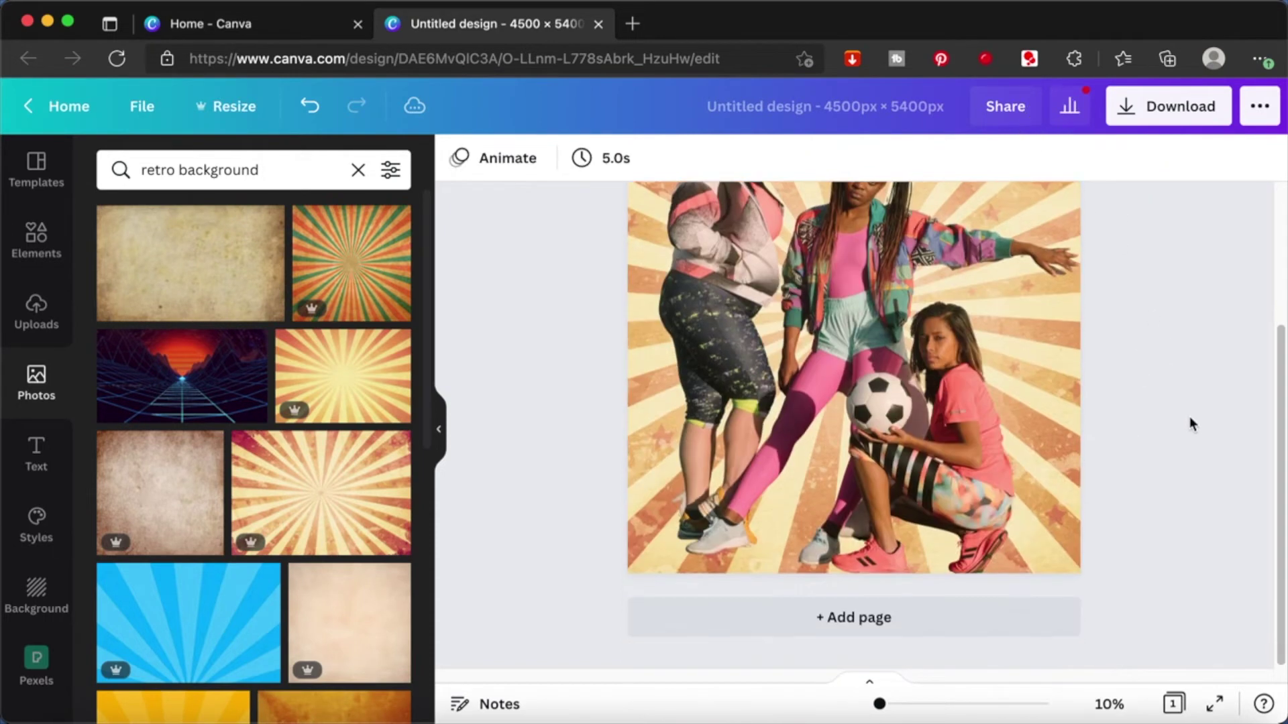
scroll(1191, 424, up, 2)
scroll(1191, 424, up, 1)
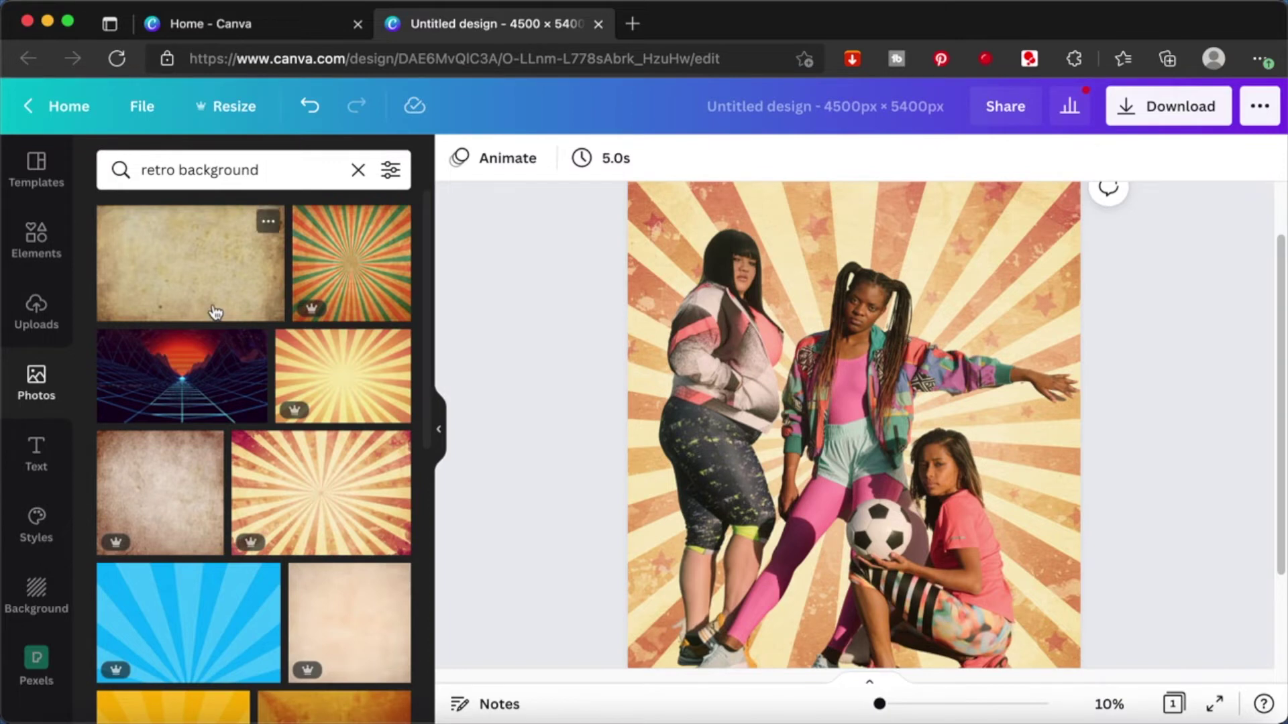
Step: Add a heading at the top of the poster reading 'SET THE DATE'
click(36, 450)
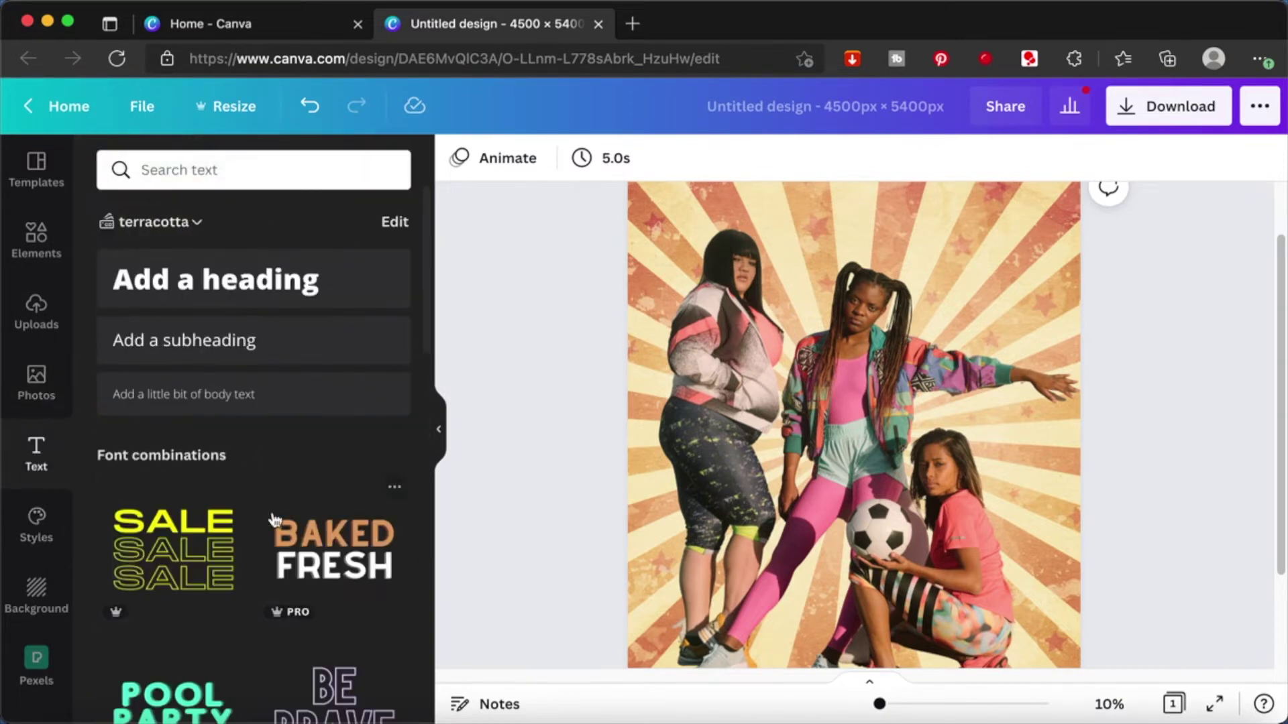
click(275, 282)
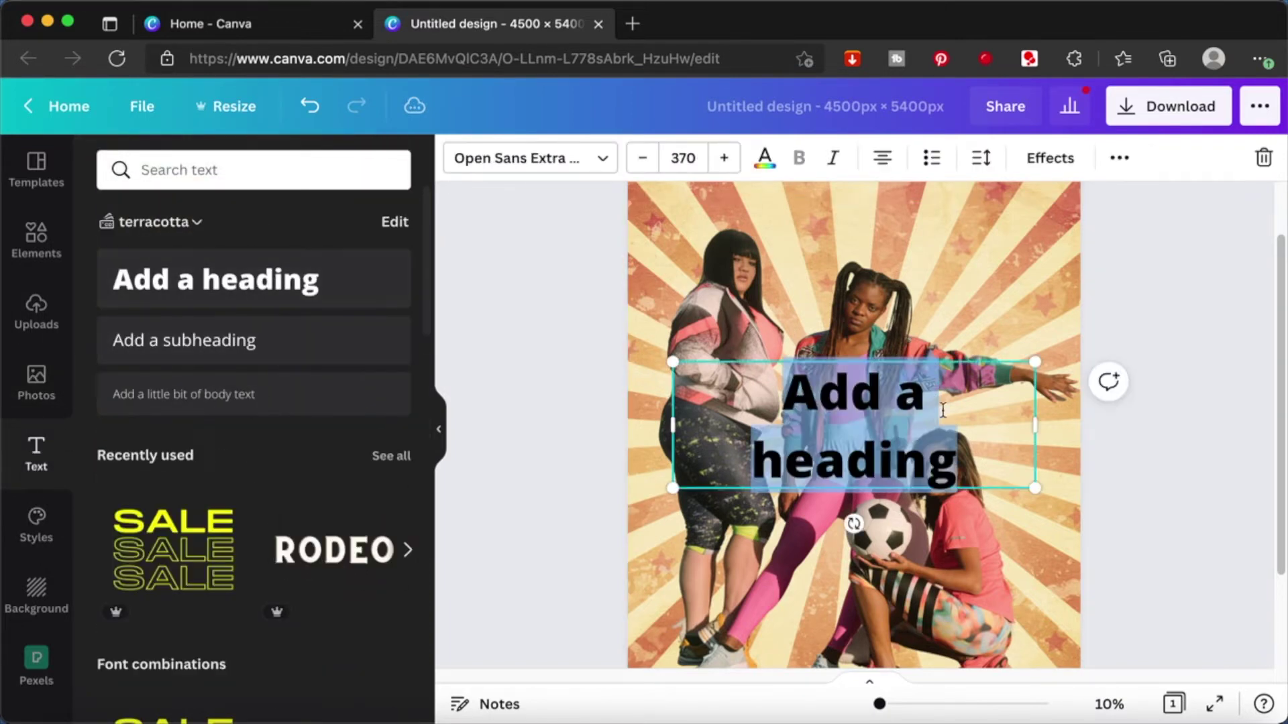
click(1164, 476)
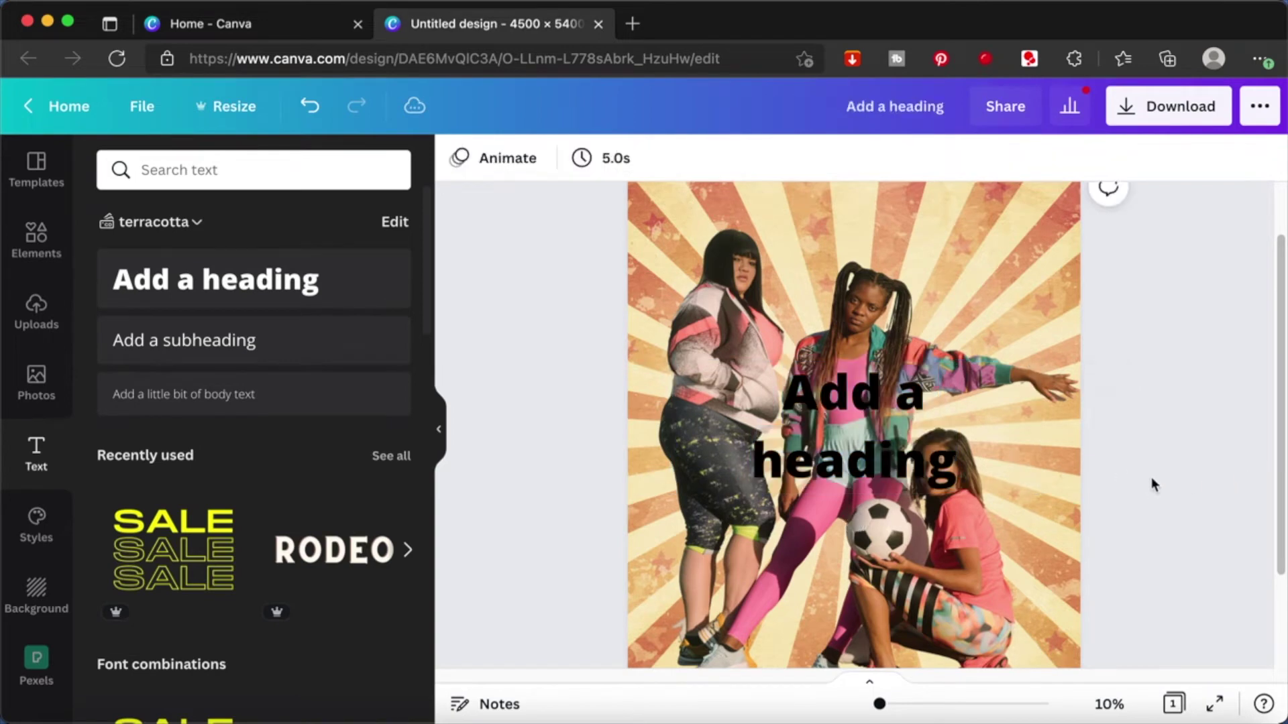
drag(890, 419, 906, 291)
click(906, 292)
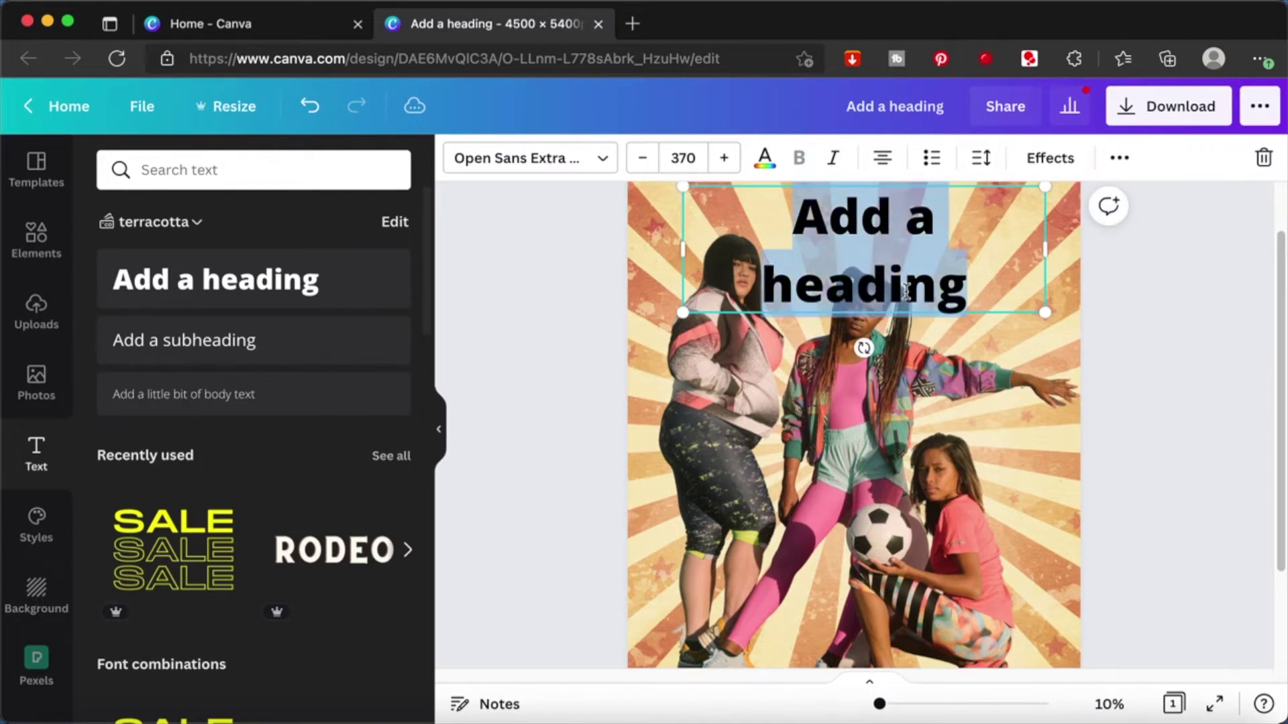
text(SET THE DAT)
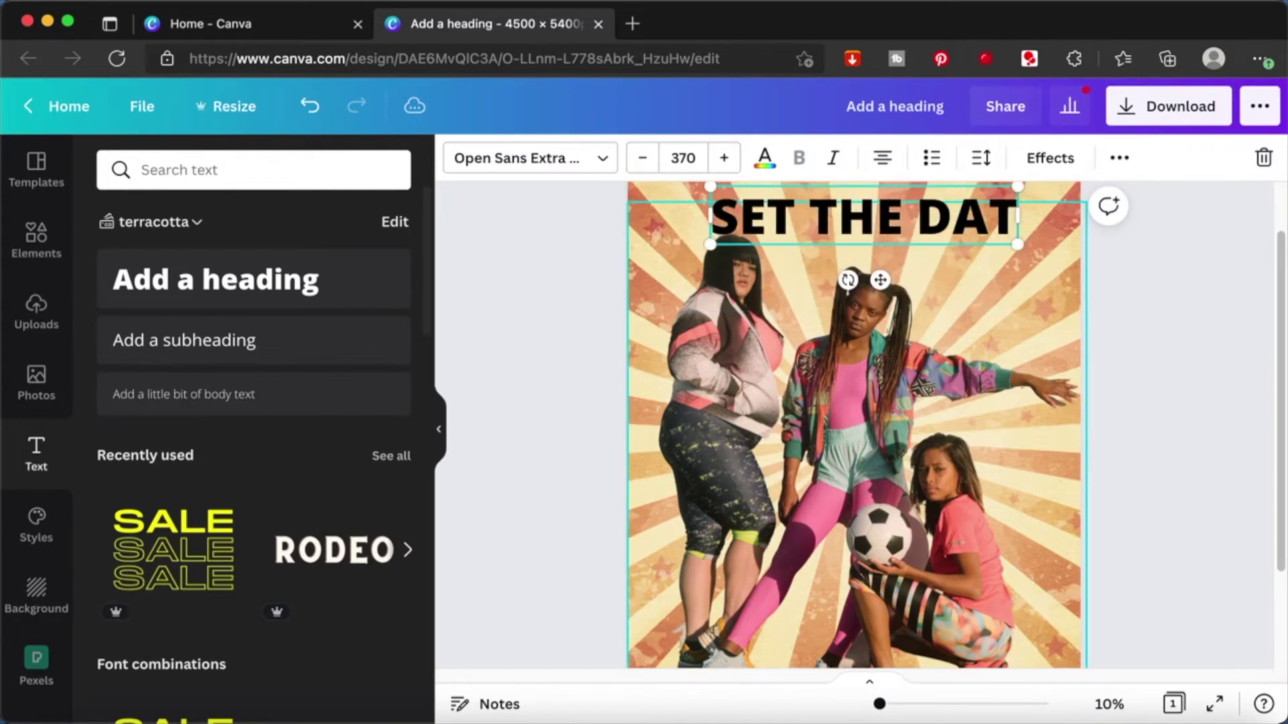
text(E)
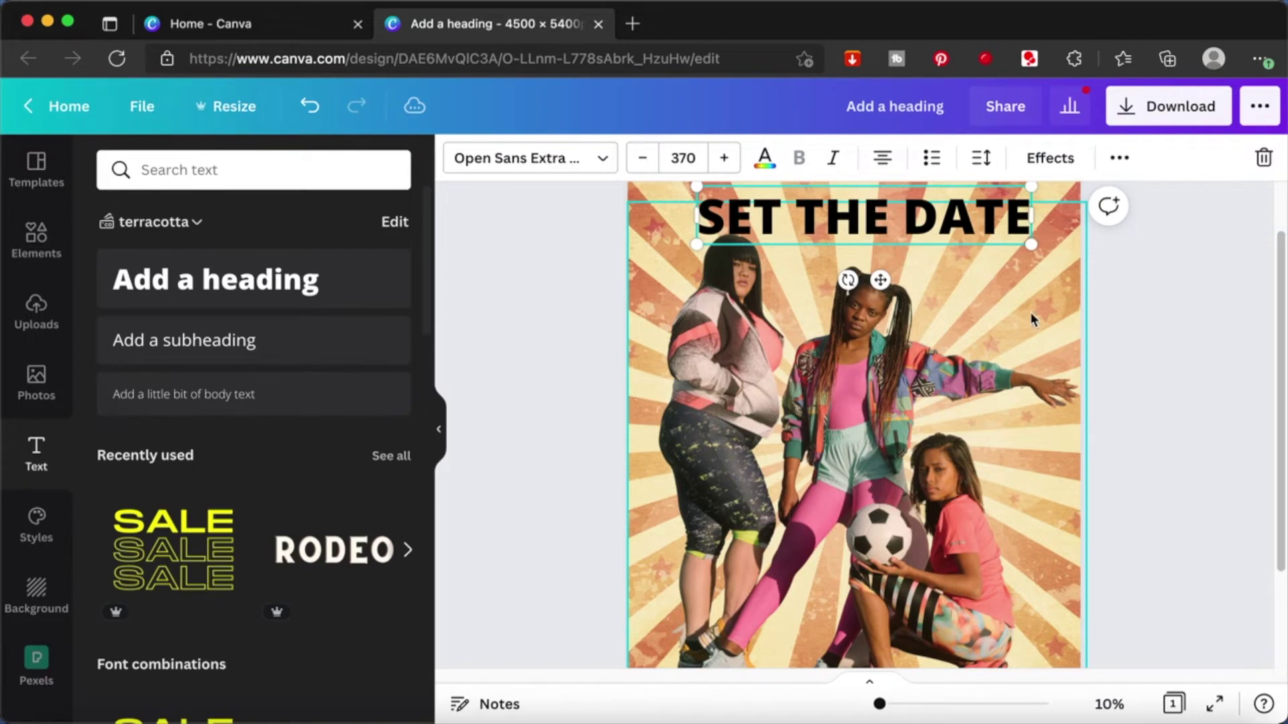
click(1165, 321)
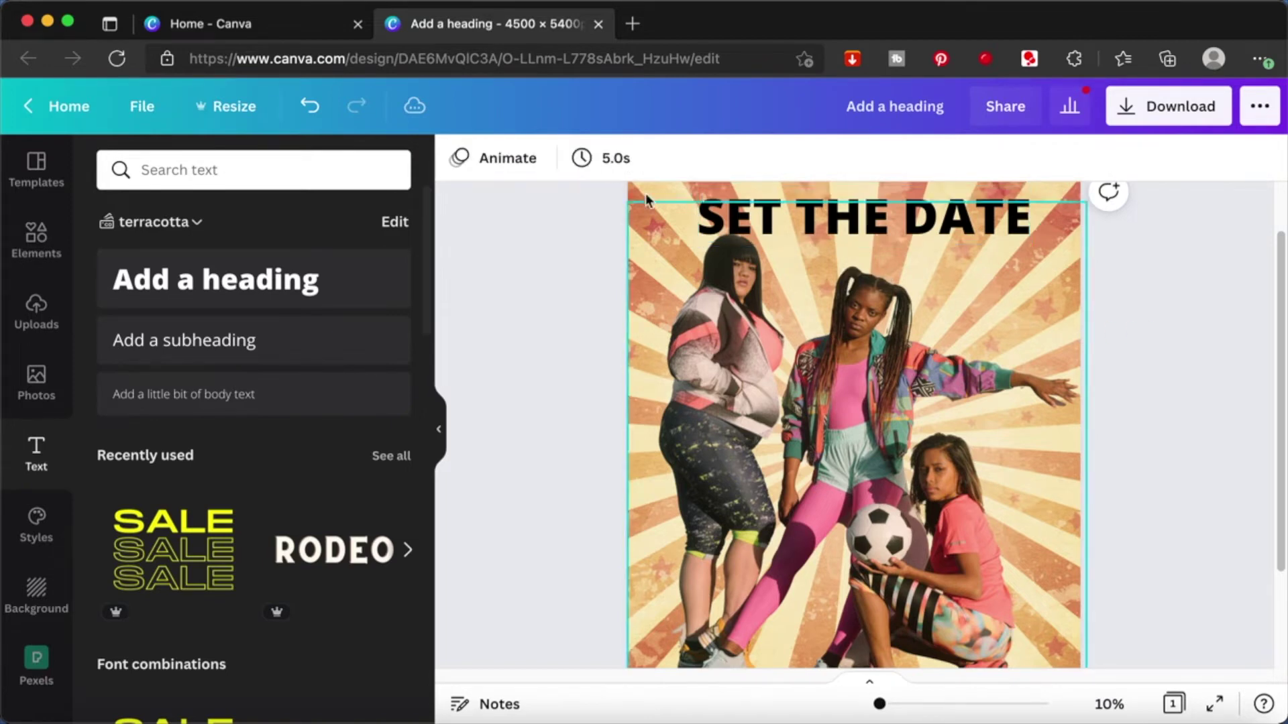
Step: Give the heading the Hey Gotcha! font and enlarge it across the poster's top
click(812, 213)
click(610, 161)
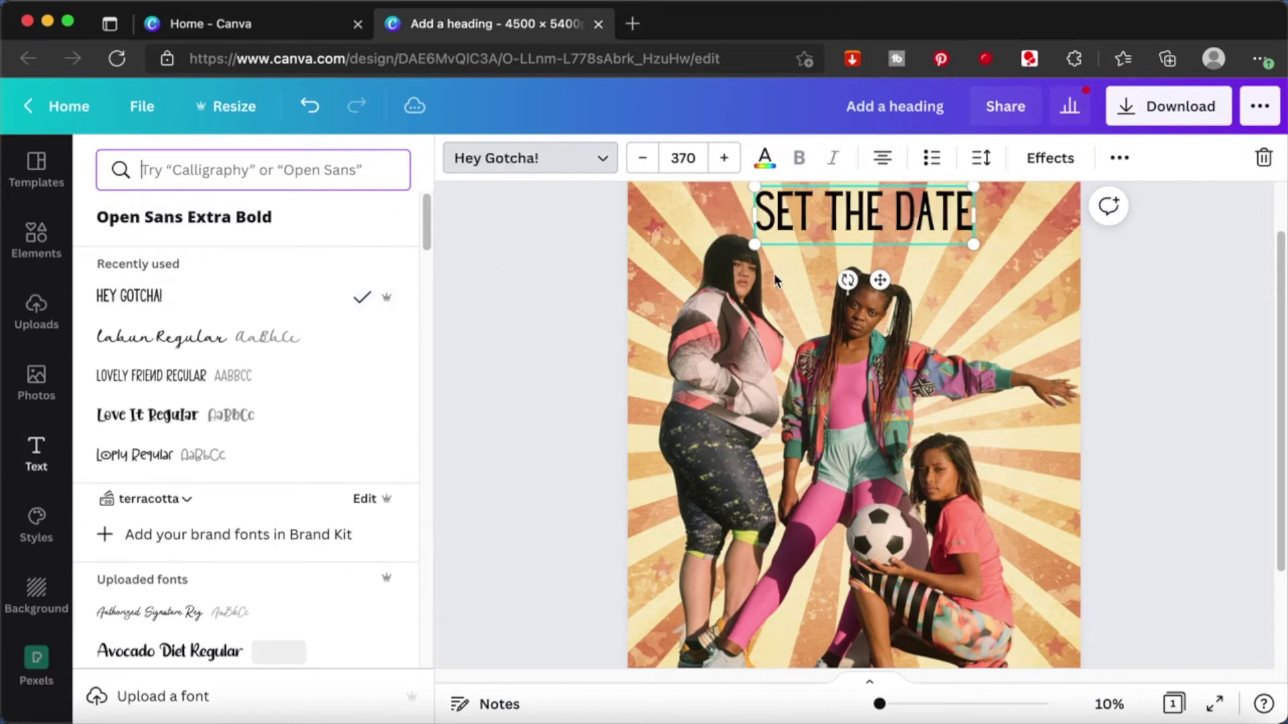
drag(755, 245, 626, 299)
drag(994, 289, 1076, 331)
click(1171, 333)
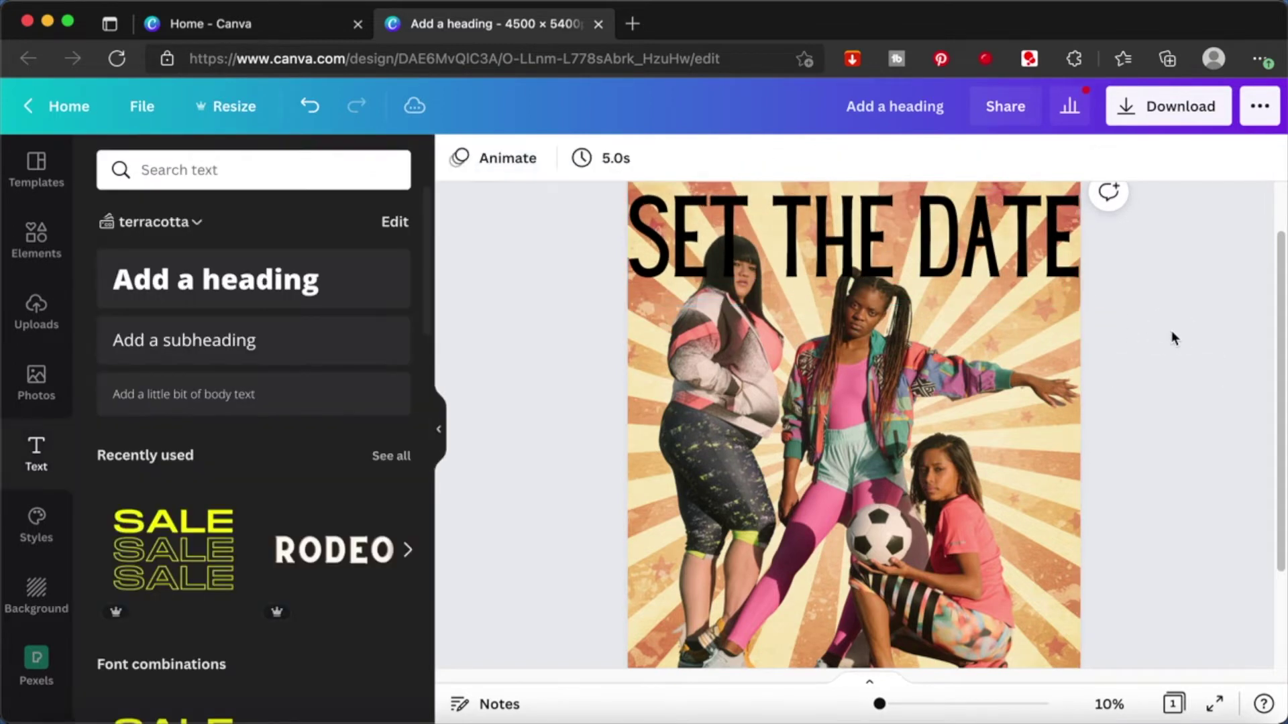
scroll(1171, 333, down, 3)
scroll(1171, 331, up, 2)
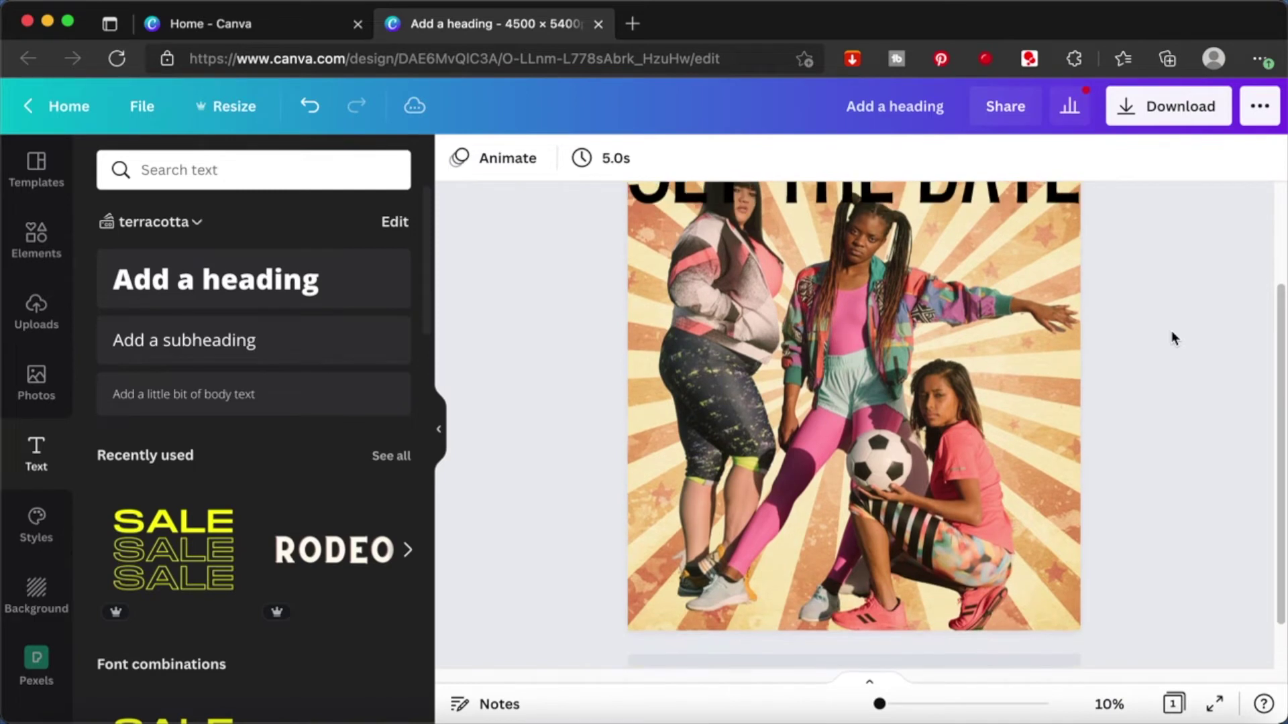
scroll(1171, 332, up, 1)
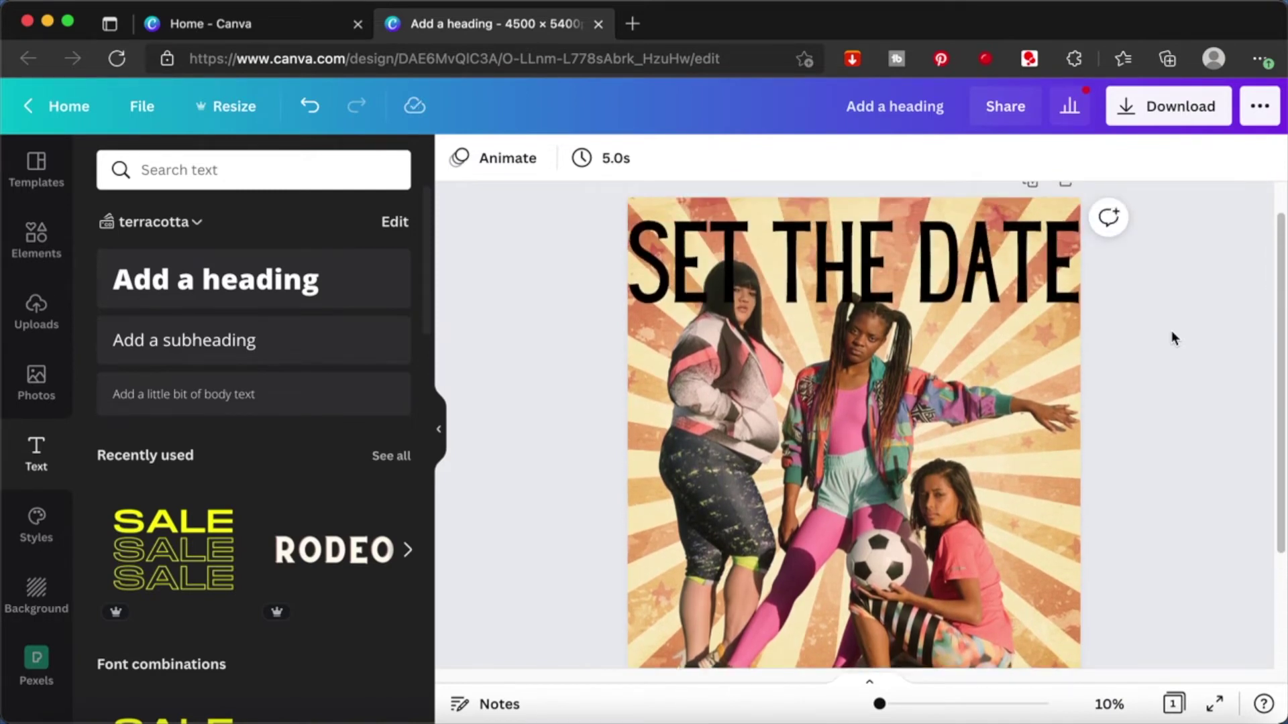
Step: Clear the earlier retro background photo search and add a new page to the design
click(36, 245)
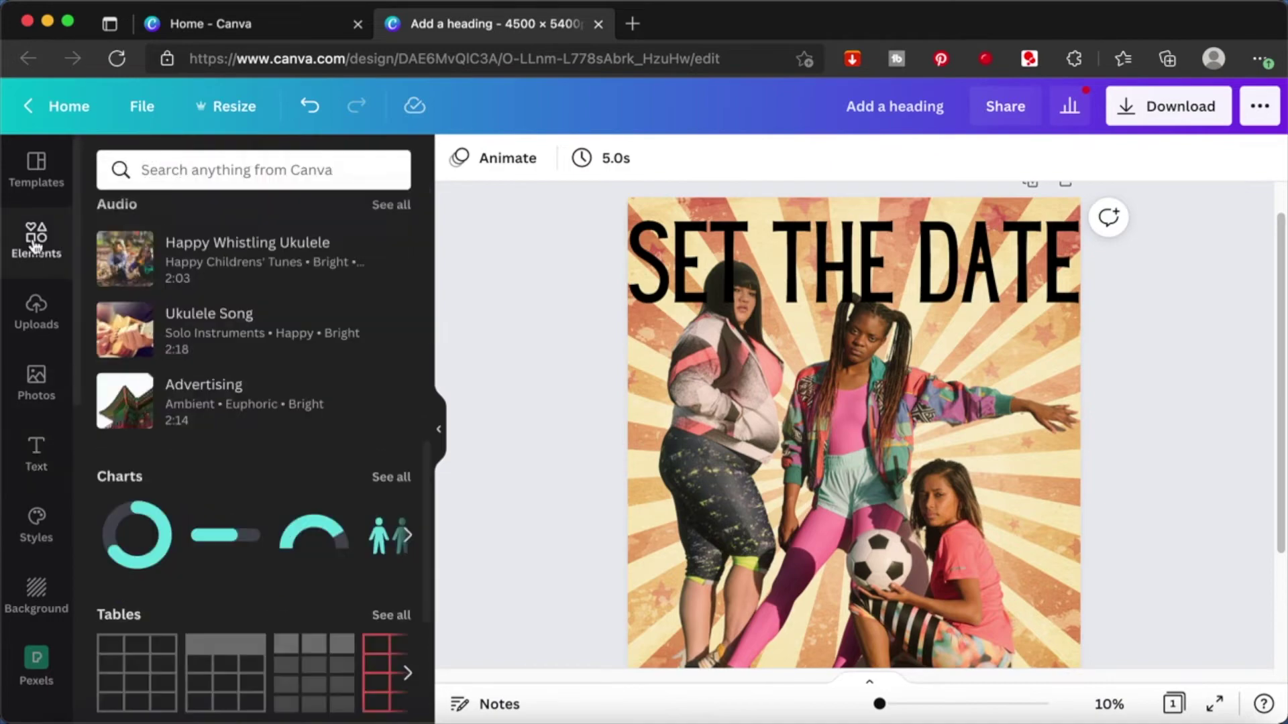
click(42, 394)
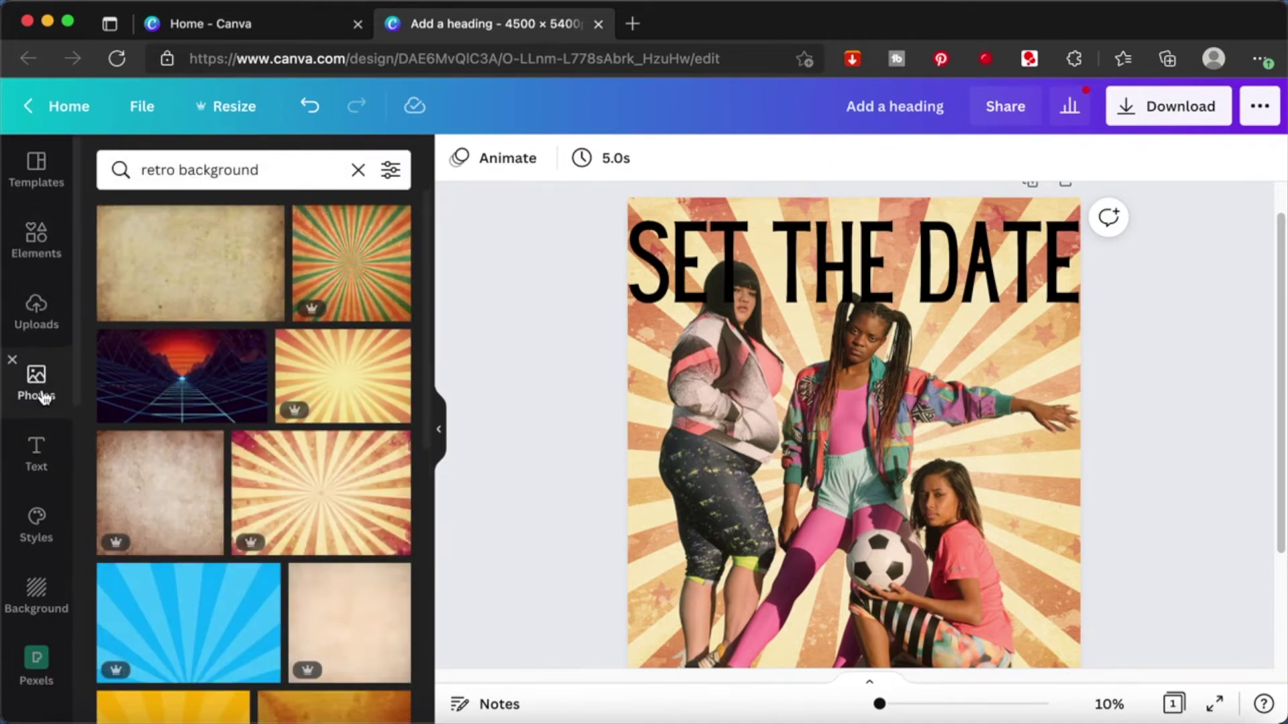
click(358, 170)
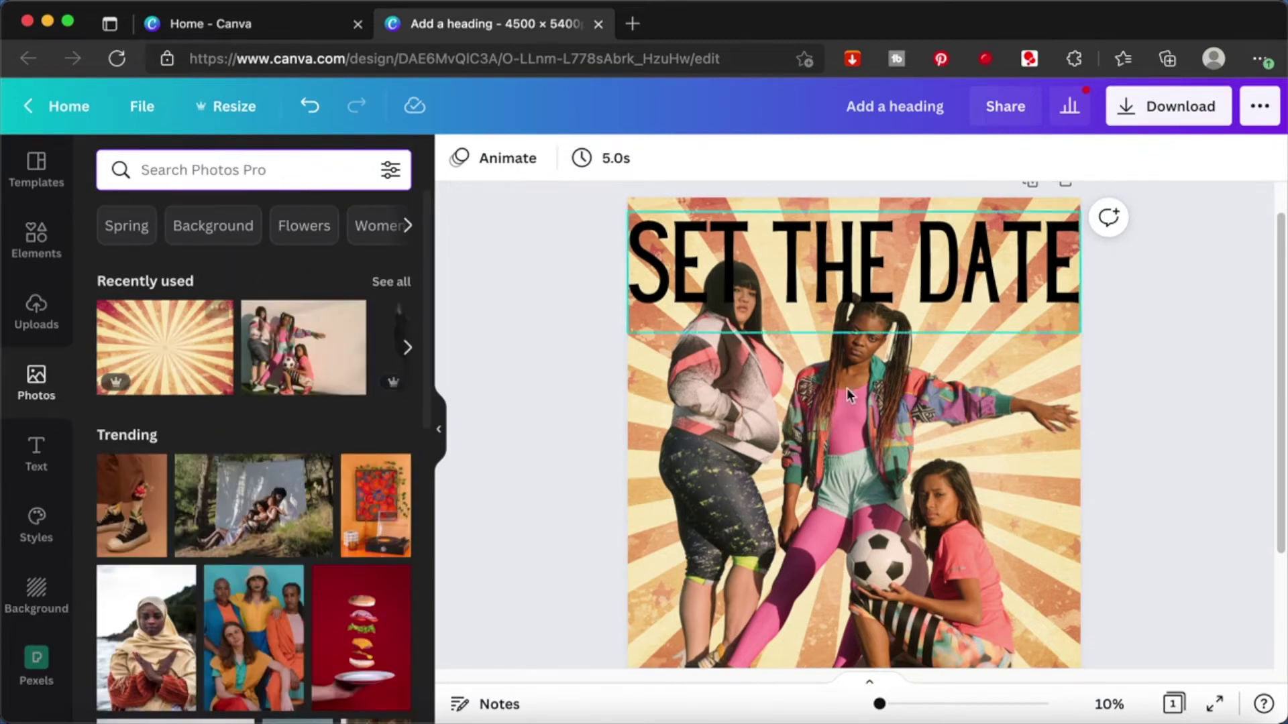
scroll(860, 390, down, 5)
click(856, 635)
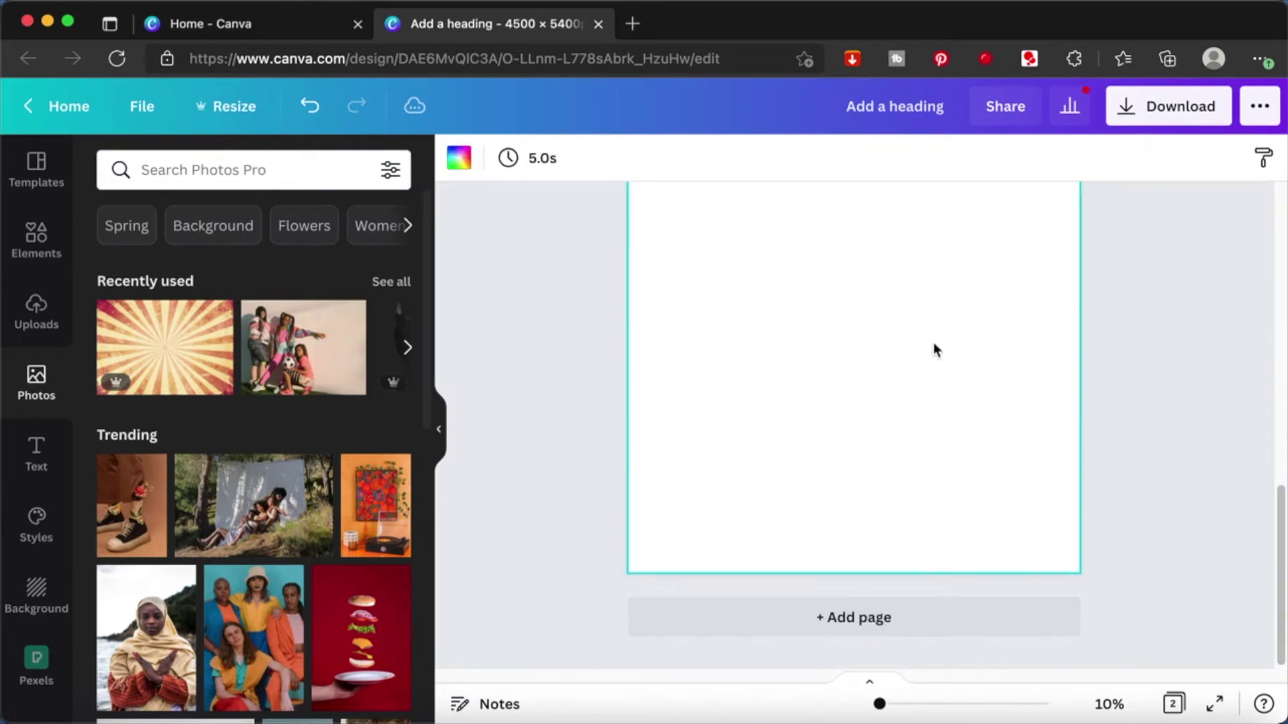
scroll(932, 342, up, 5)
click(880, 299)
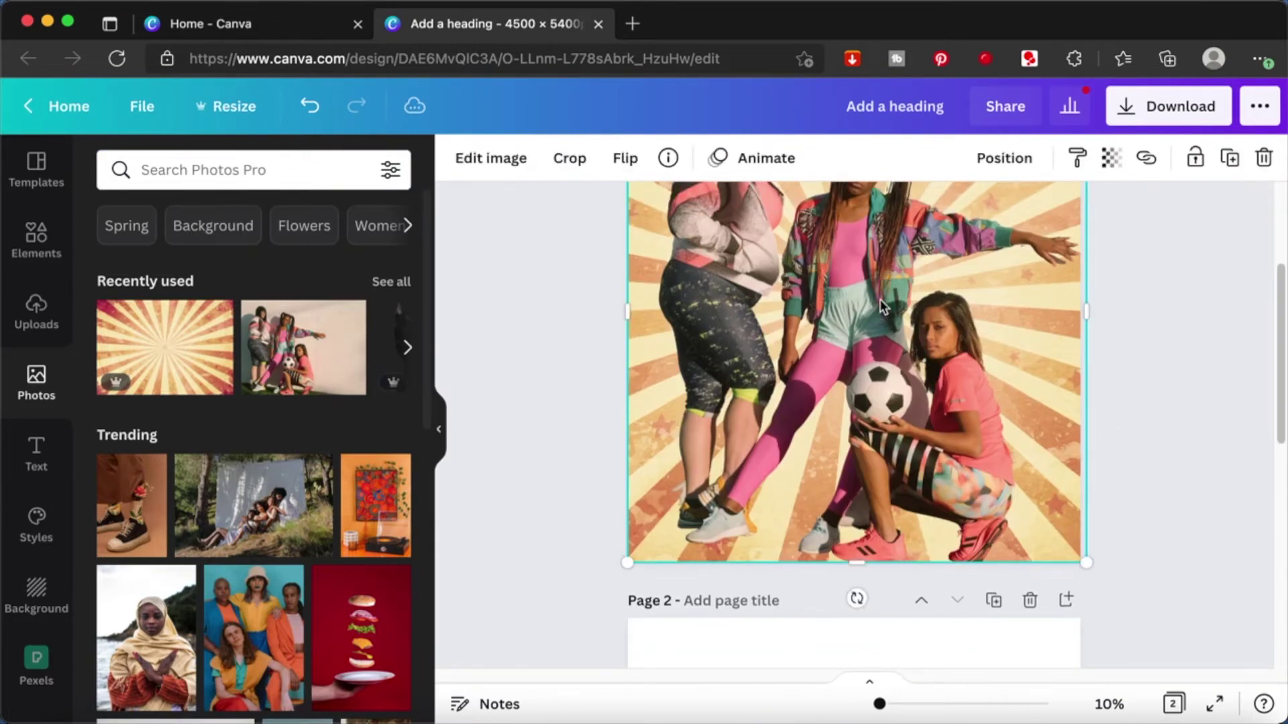
scroll(880, 299, down, 5)
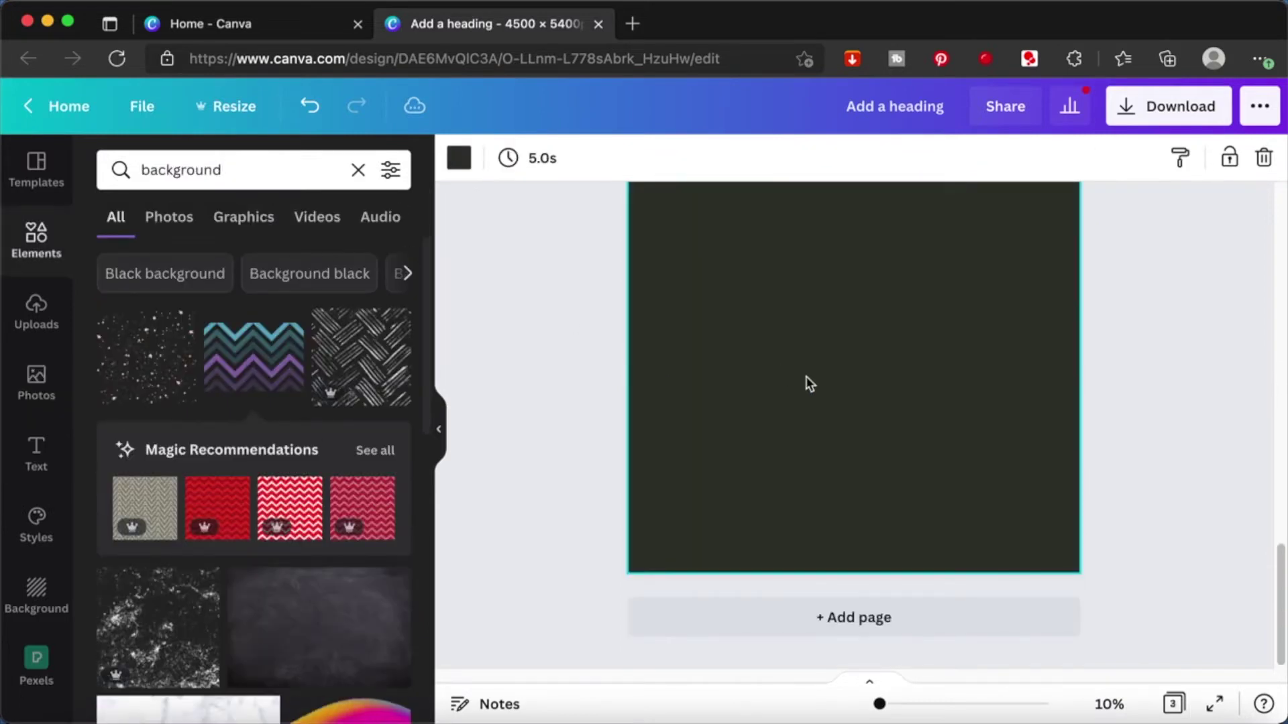
scroll(807, 382, up, 2)
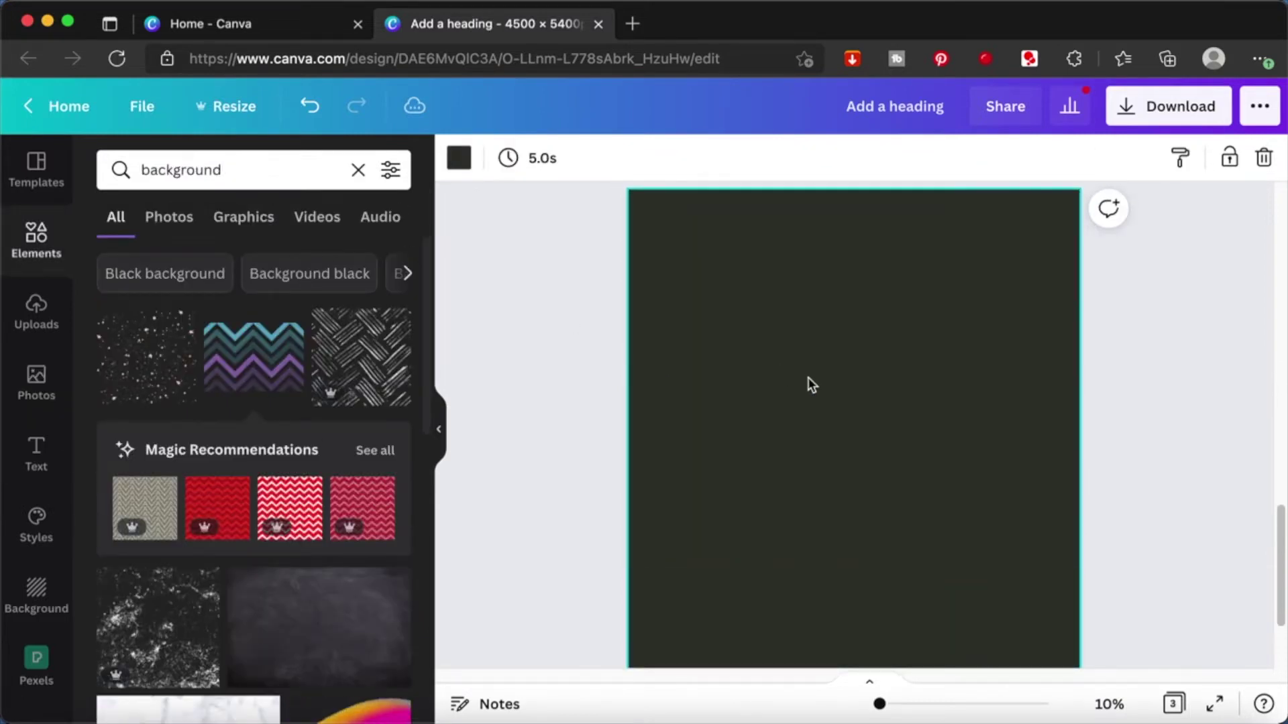
Step: Add the women photo to the dark page, shrink it to about half, and move it left
click(811, 384)
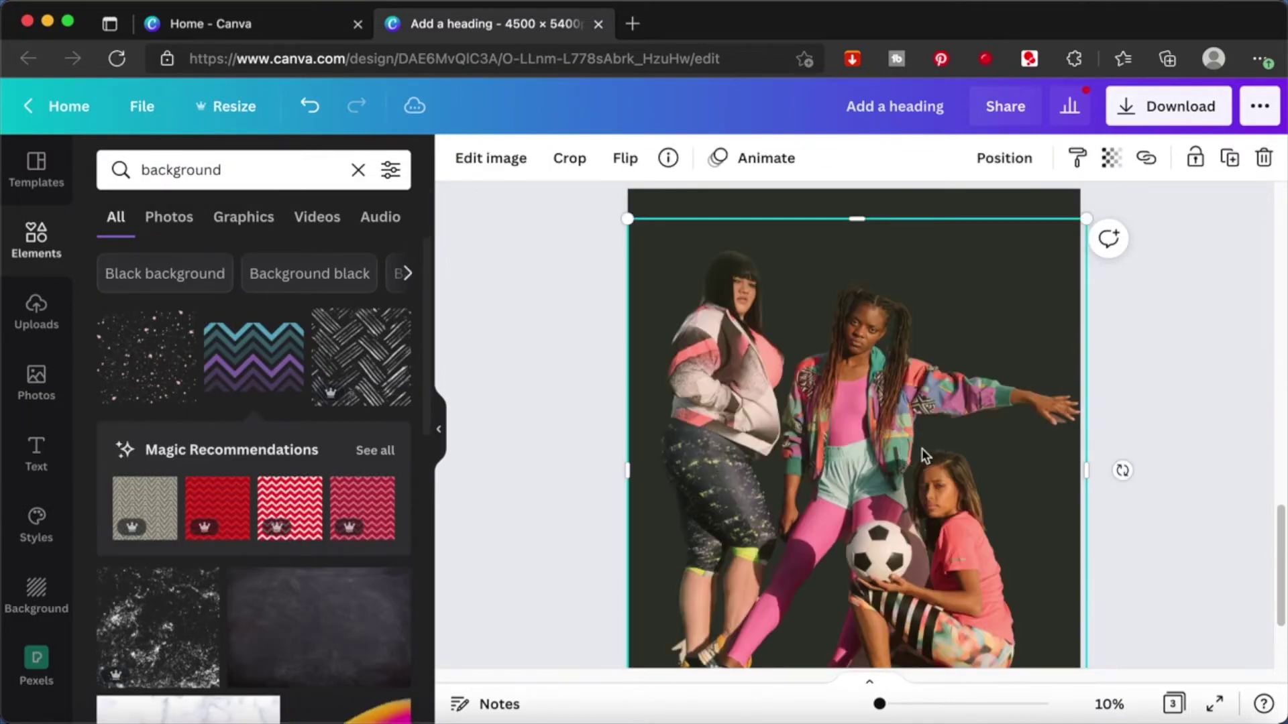
drag(627, 219, 852, 466)
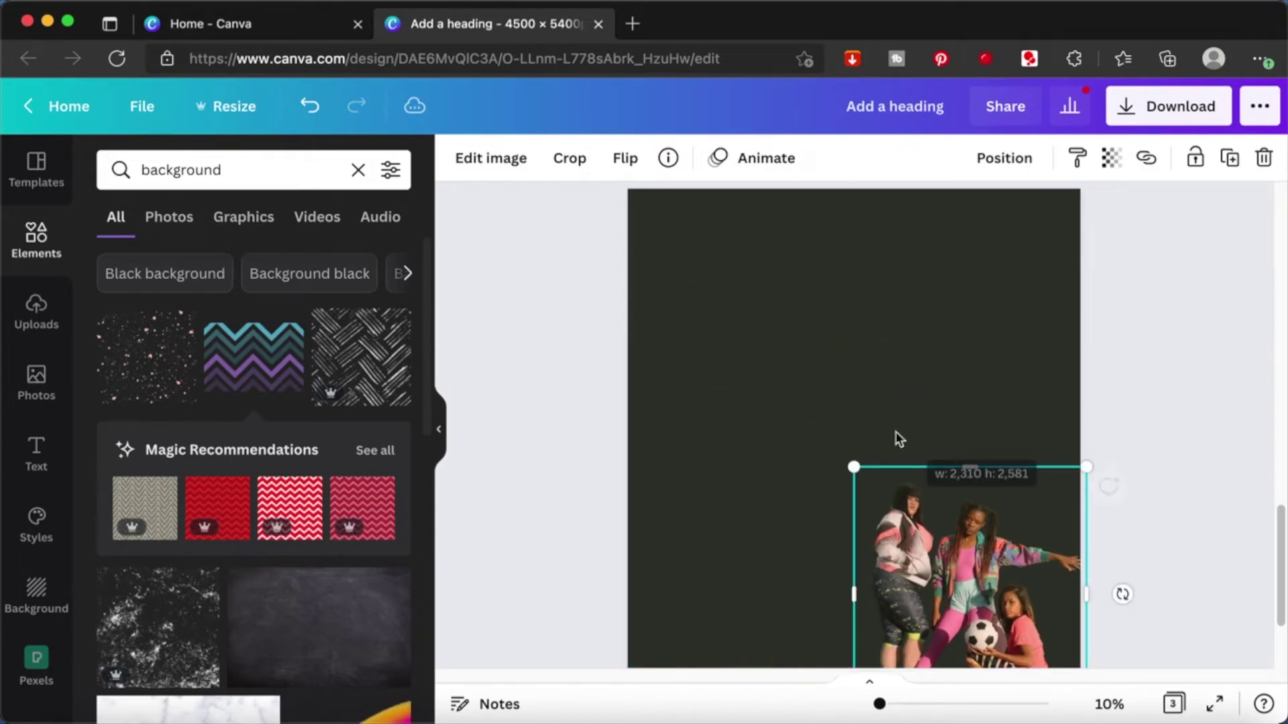
drag(972, 599, 748, 578)
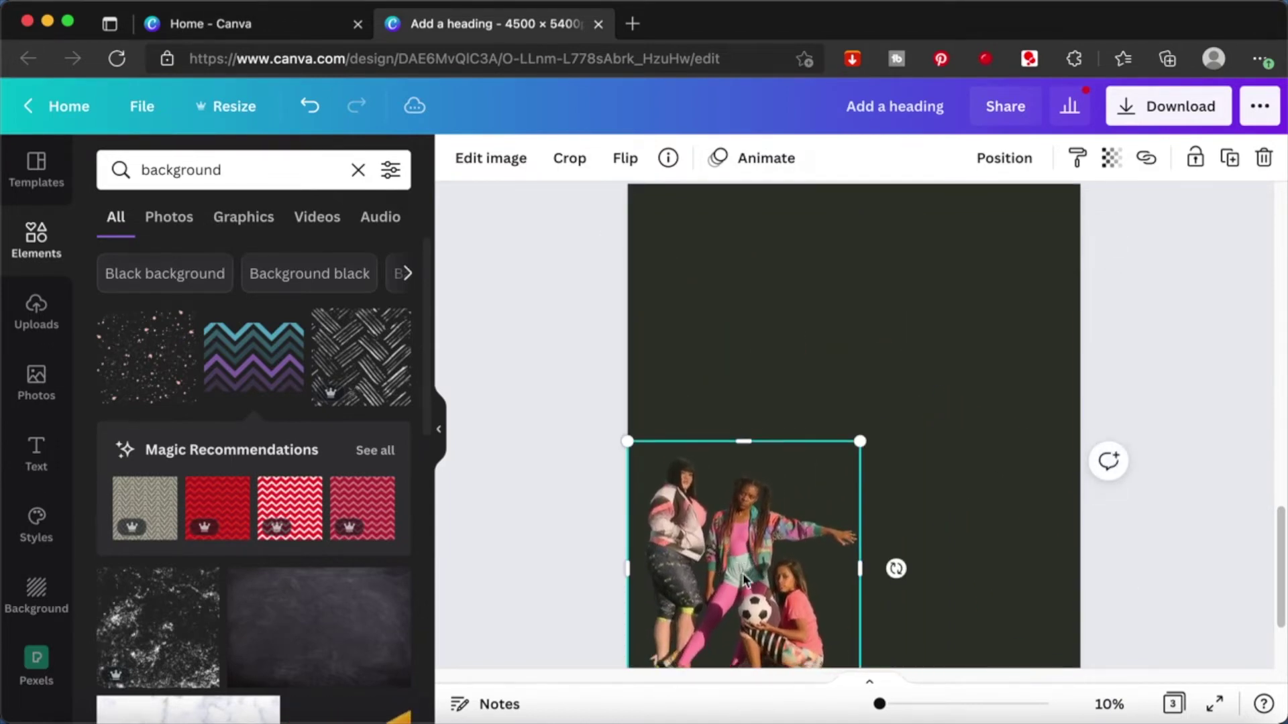
scroll(741, 573, down, 3)
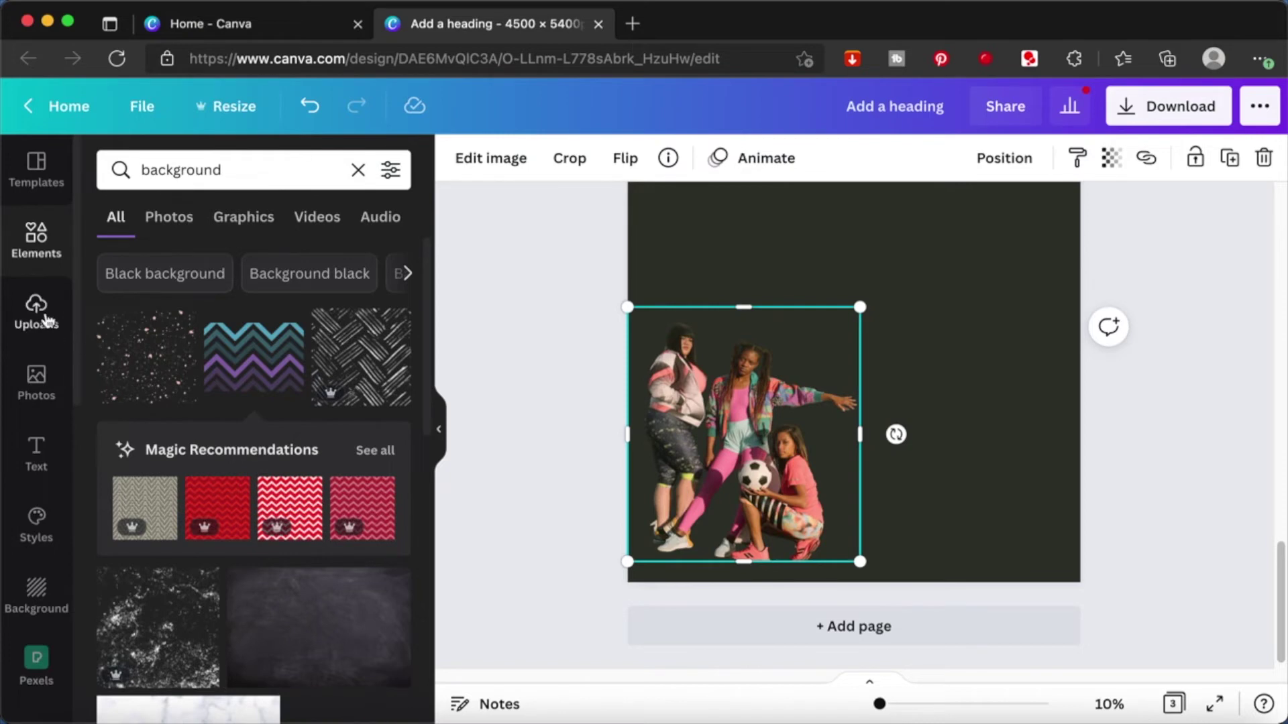
Step: Compare the file details of both women photos and clear the background search
click(668, 157)
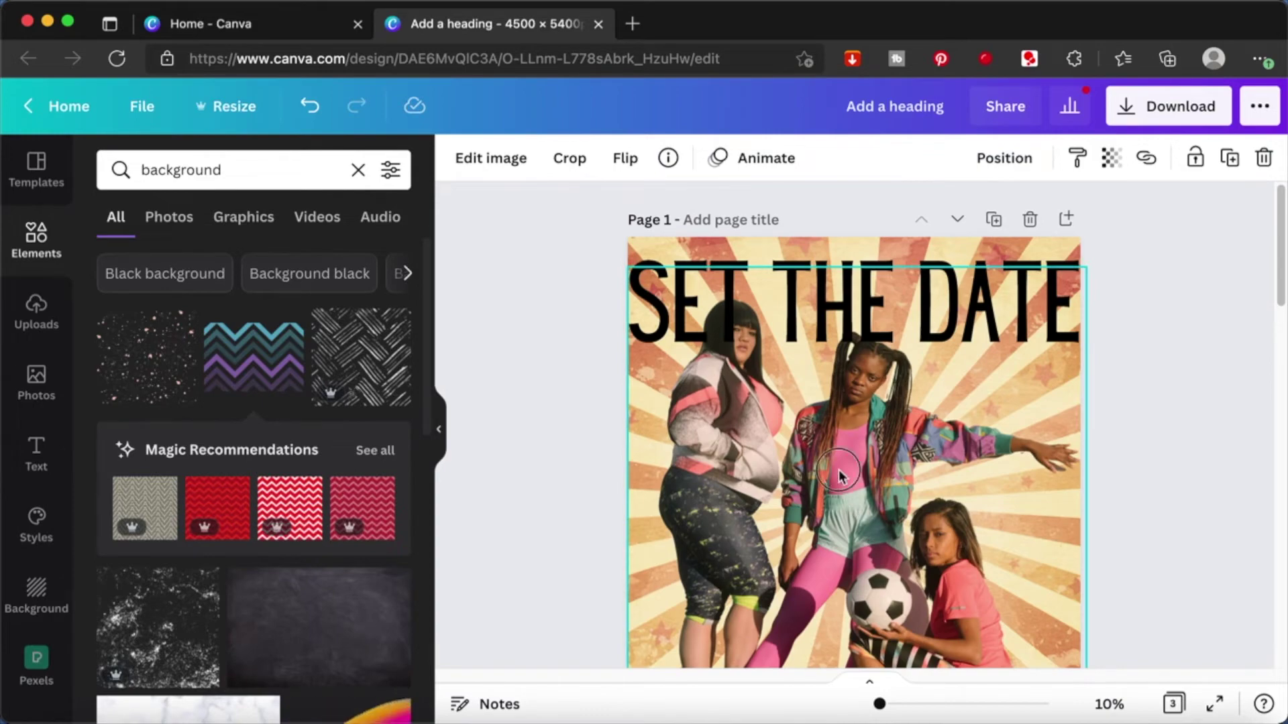
click(838, 476)
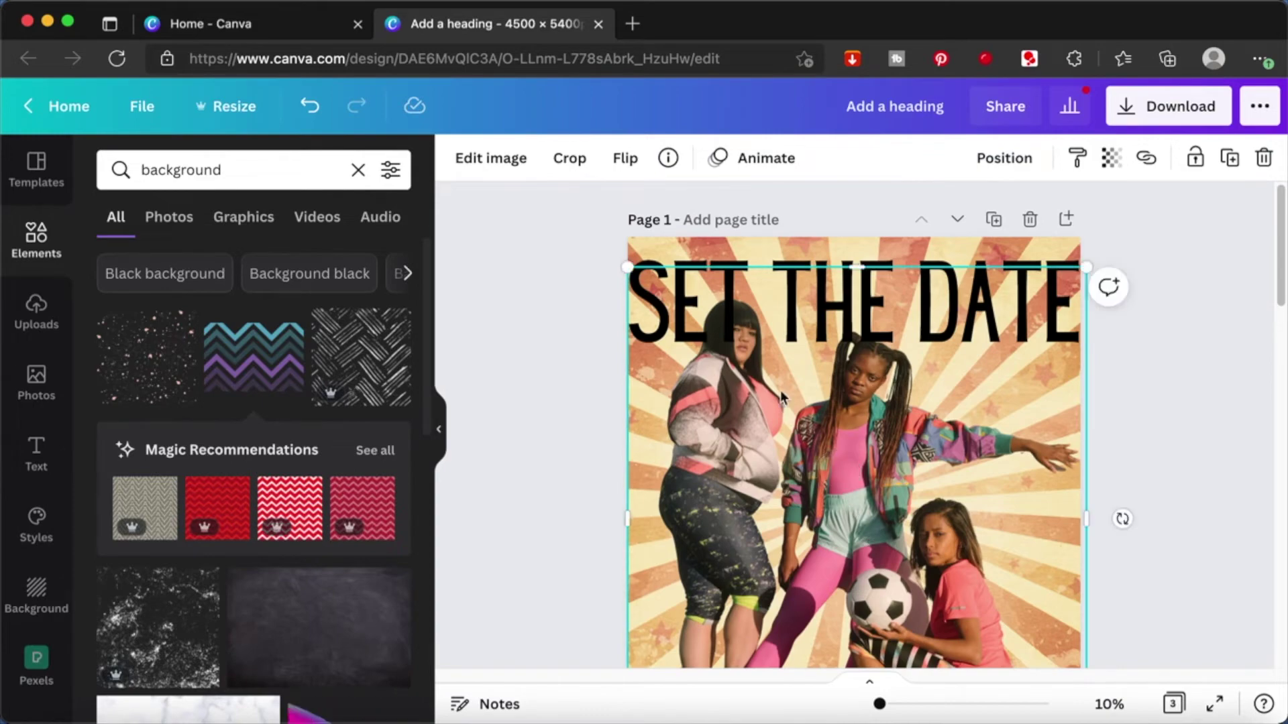
click(664, 162)
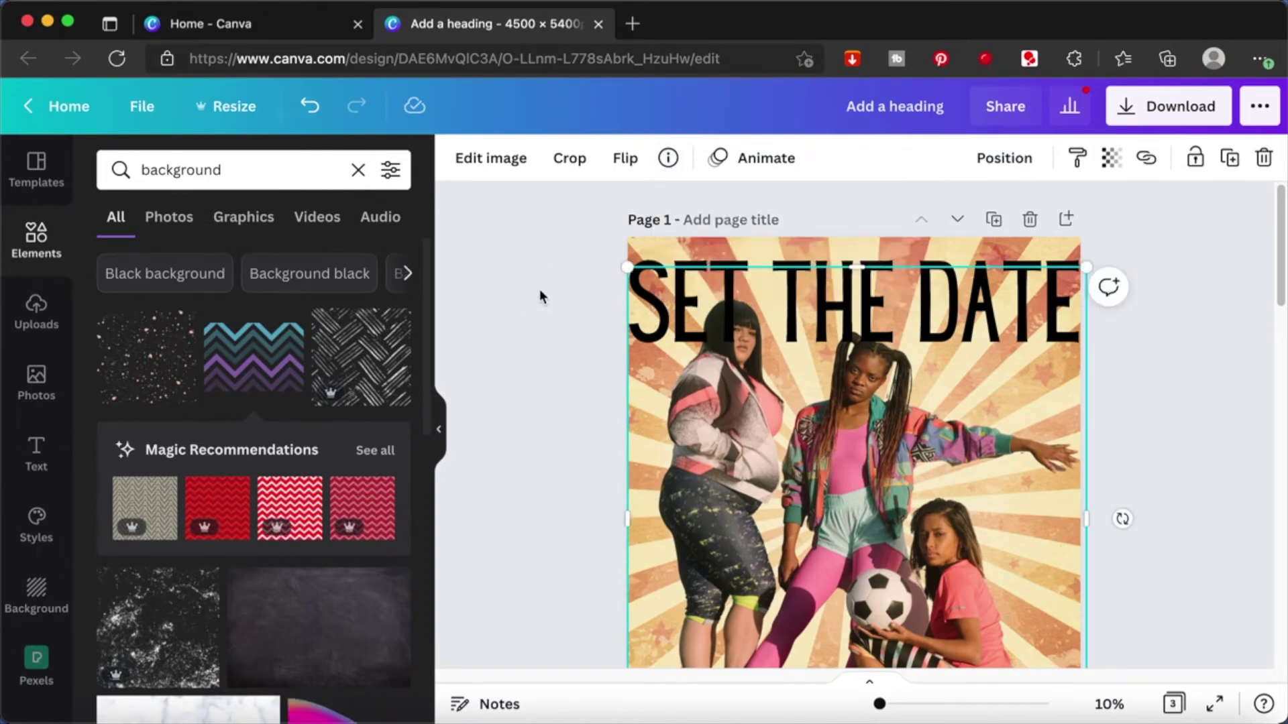
scroll(541, 293, down, 15)
scroll(835, 370, up, 3)
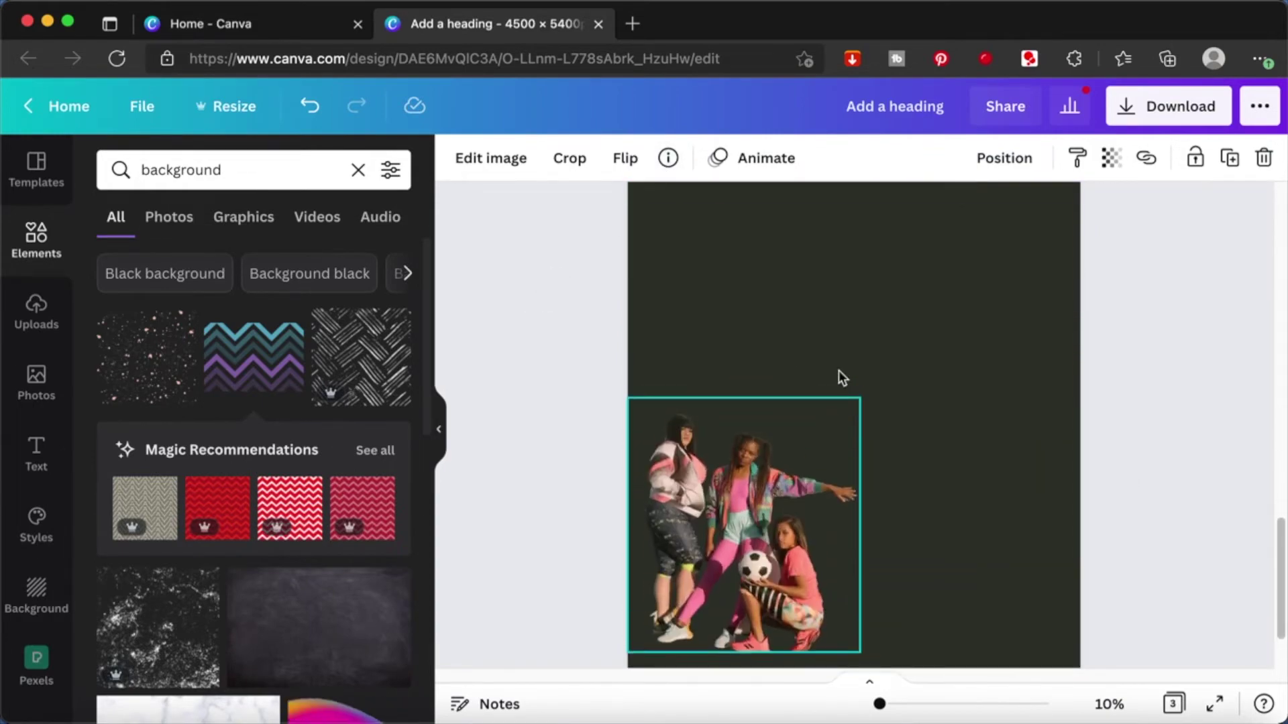
click(358, 170)
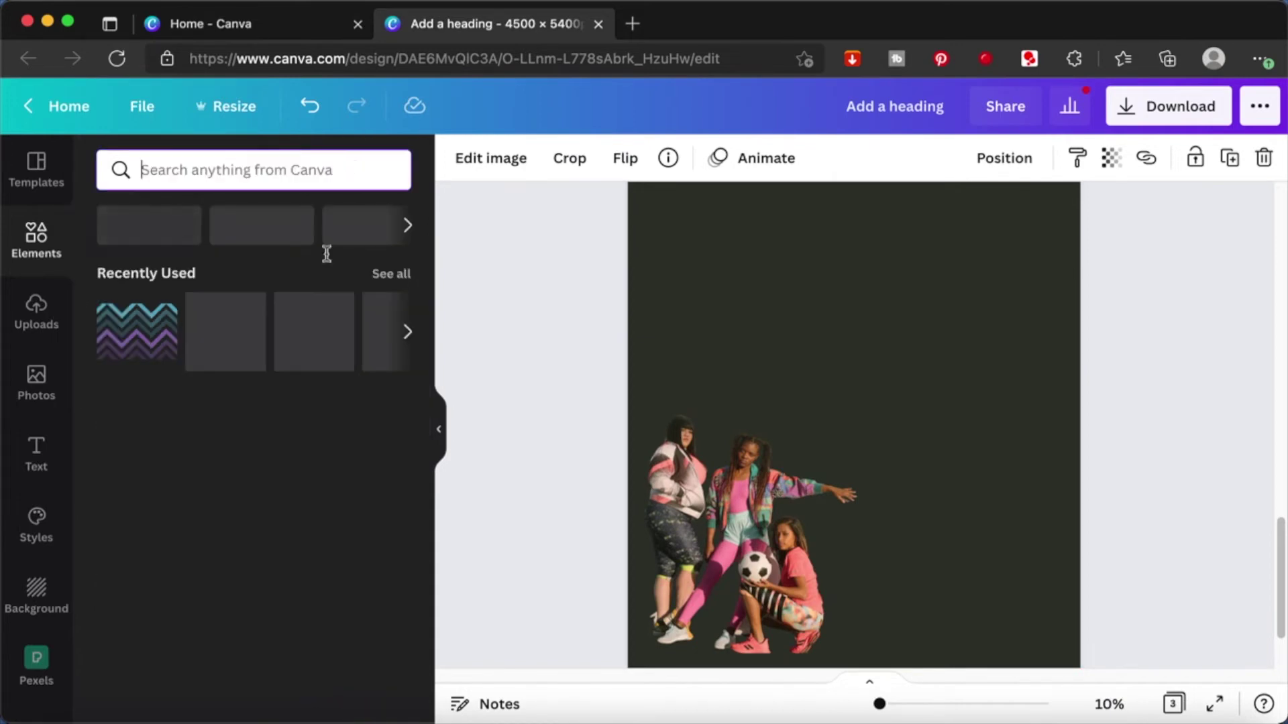
Step: Open the 'Women in Sportswear Standing Outdoors' stock photo's page from Recently used
click(37, 379)
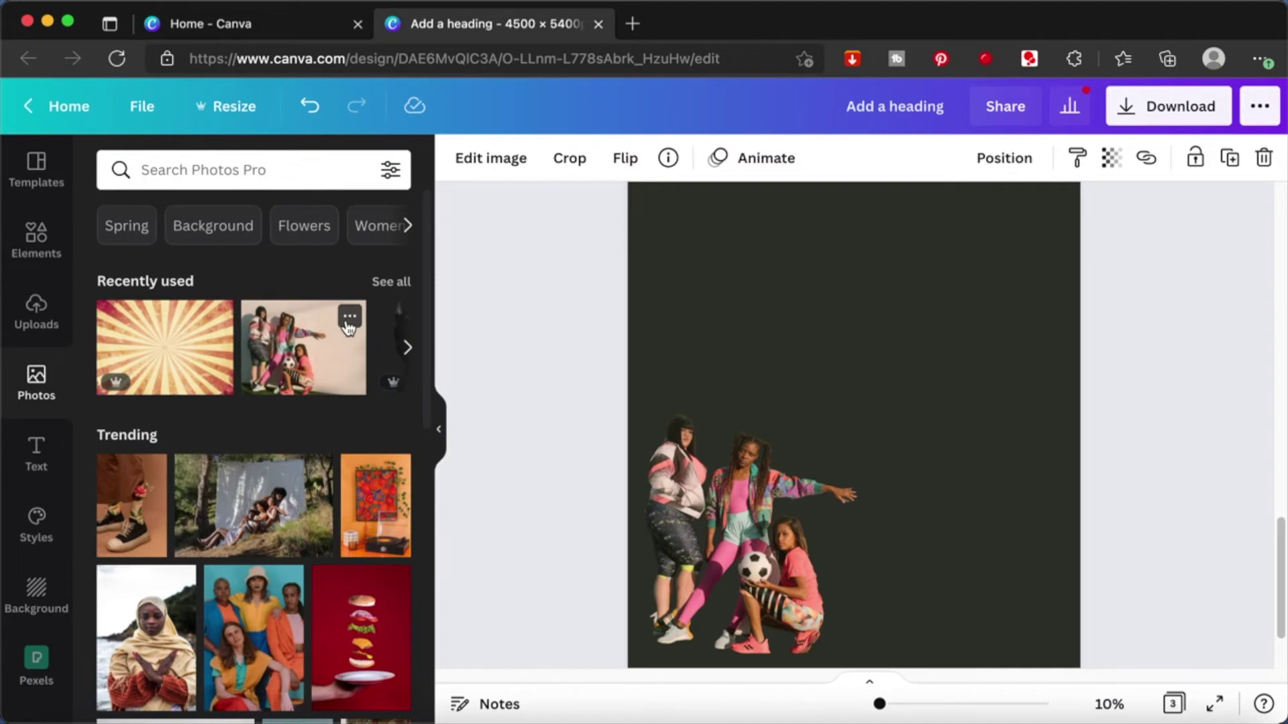
click(349, 317)
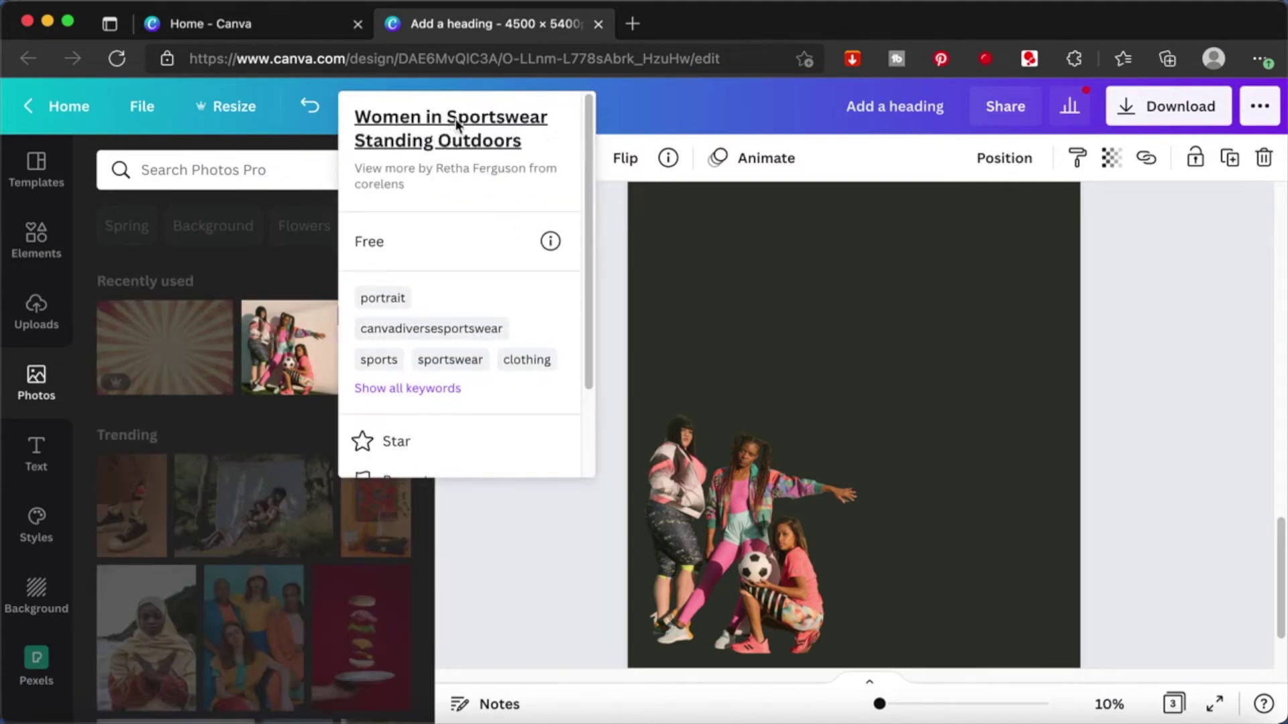
click(457, 125)
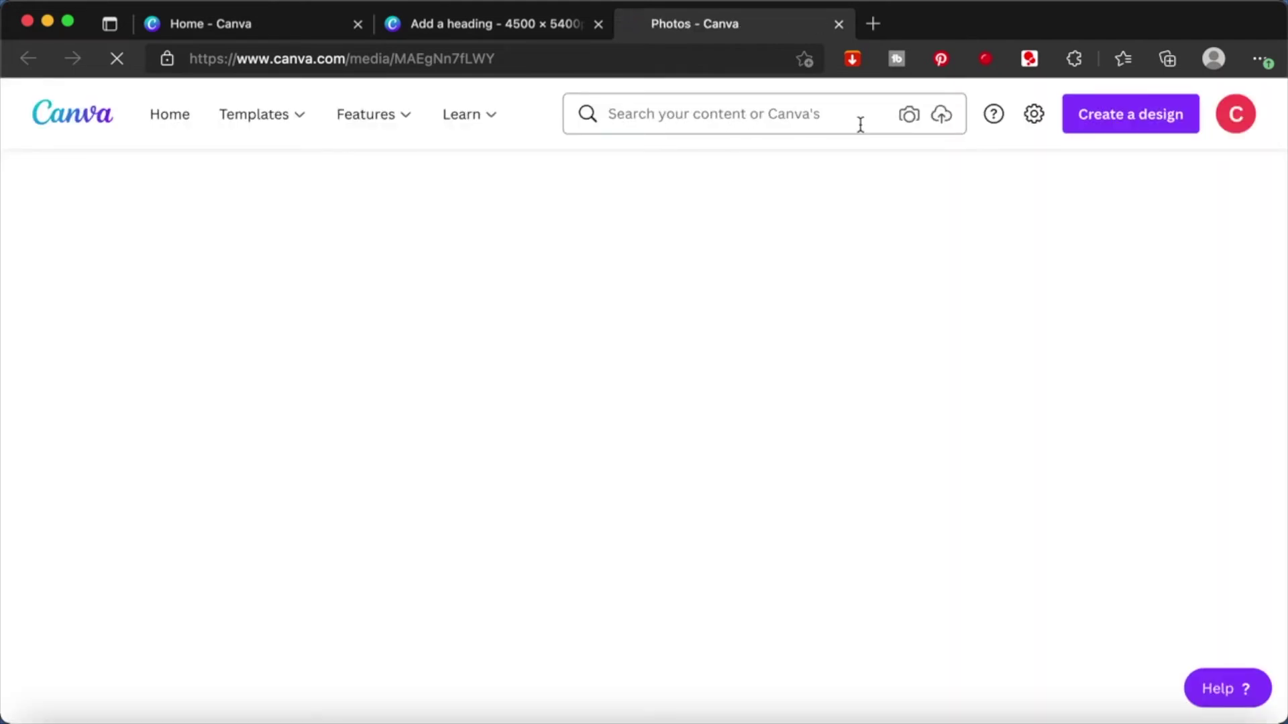
Step: Read the free stock photo's page, including its June 2, 2021 submission date, description and keywords
scroll(898, 457, down, 2)
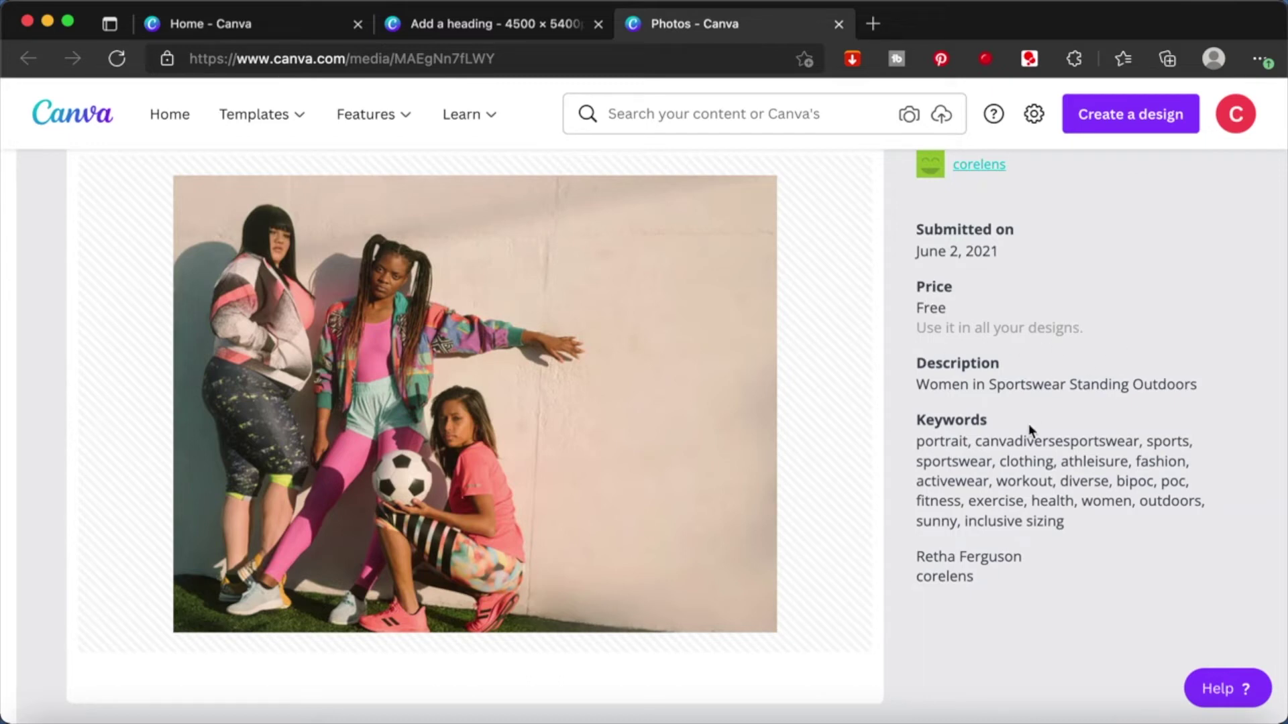
scroll(1028, 429, up, 2)
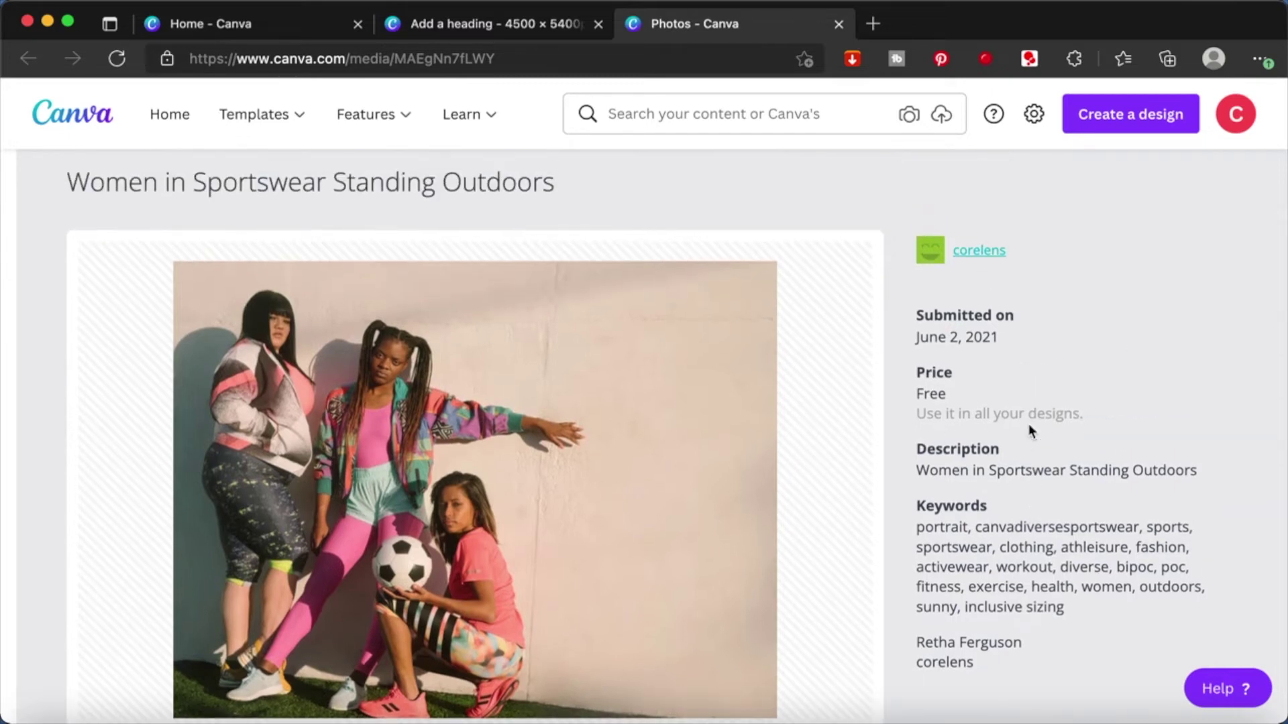
scroll(1031, 430, down, 2)
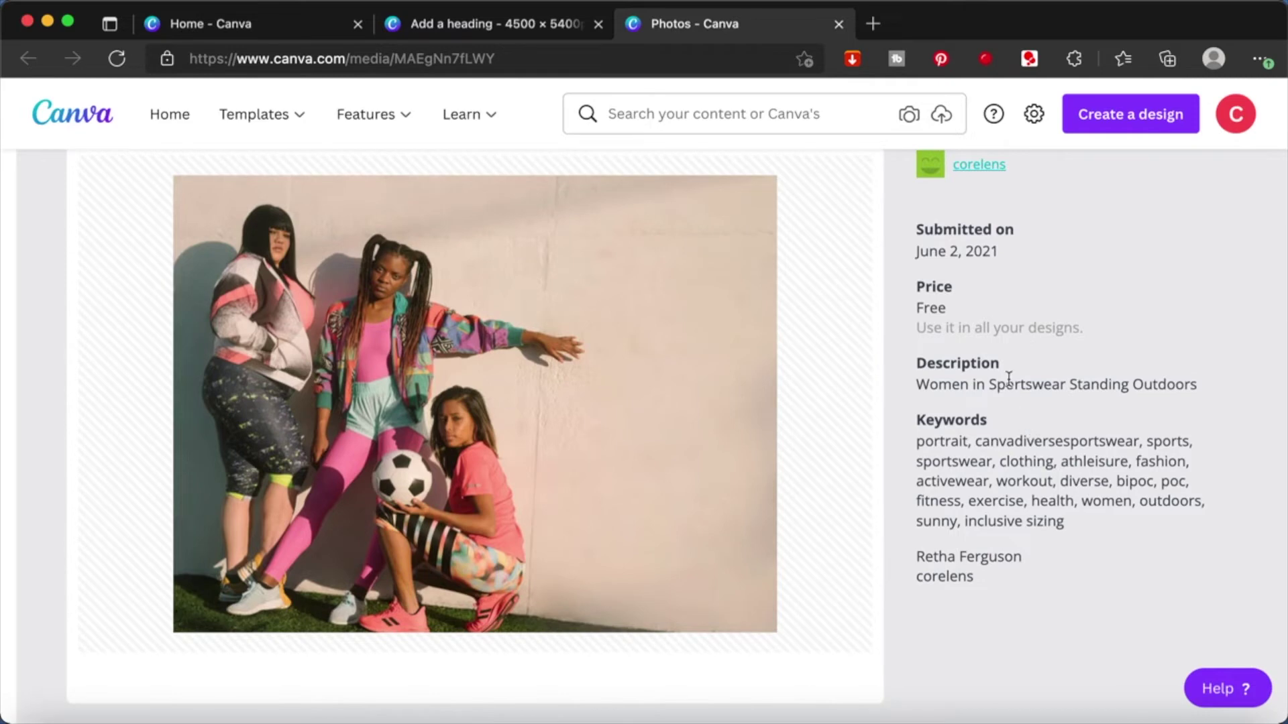
Step: Browse the corelens photographer profile, then return to the editor and search photos for 'sportswear'
click(978, 168)
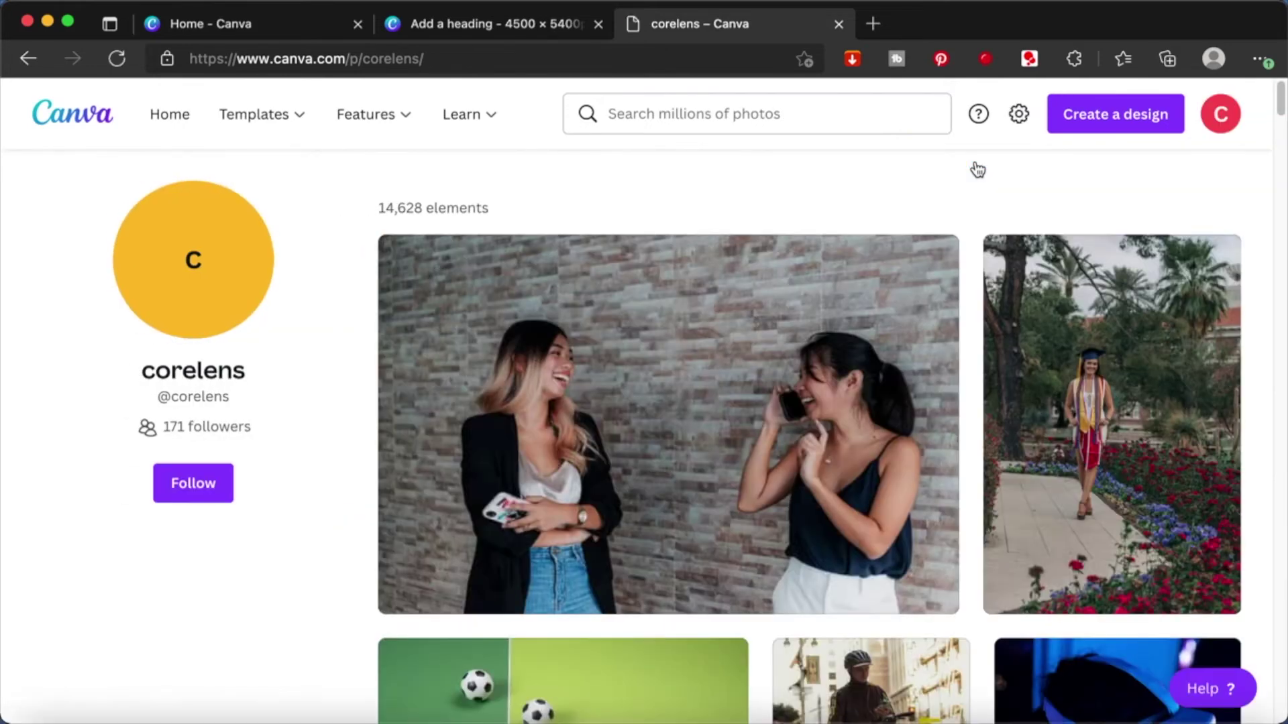
scroll(883, 575, down, 10)
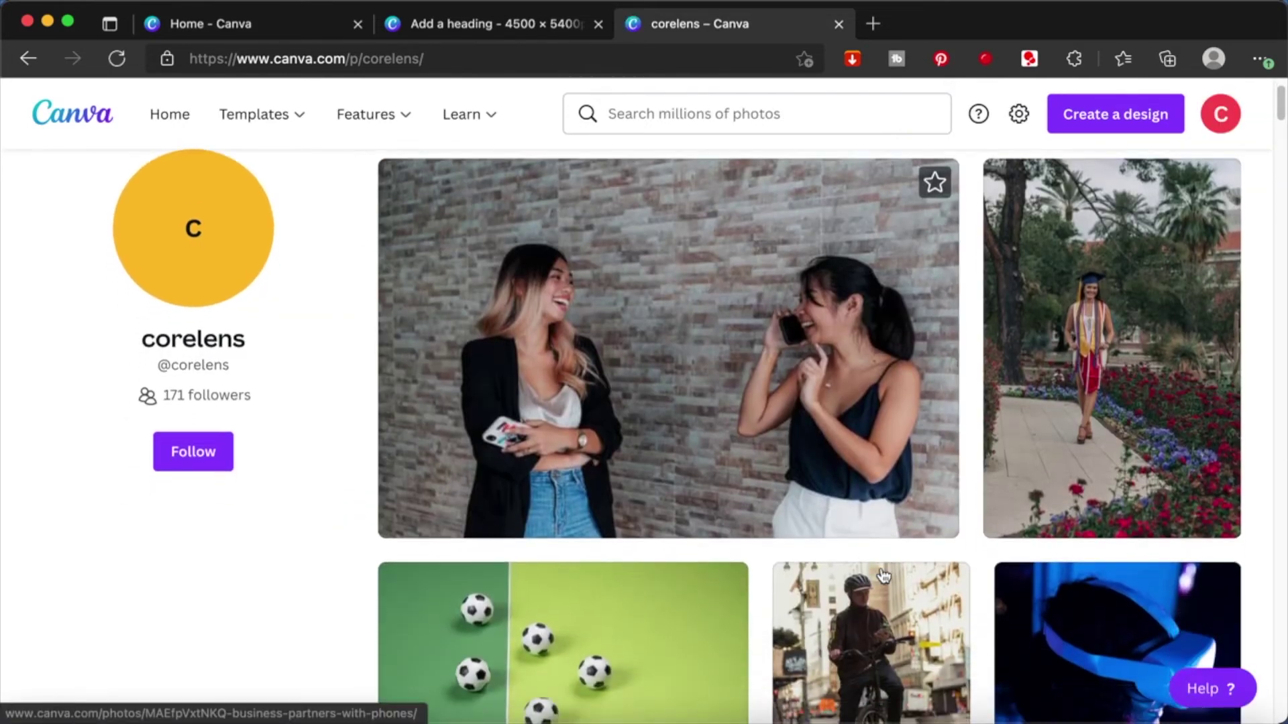
scroll(883, 575, down, 9)
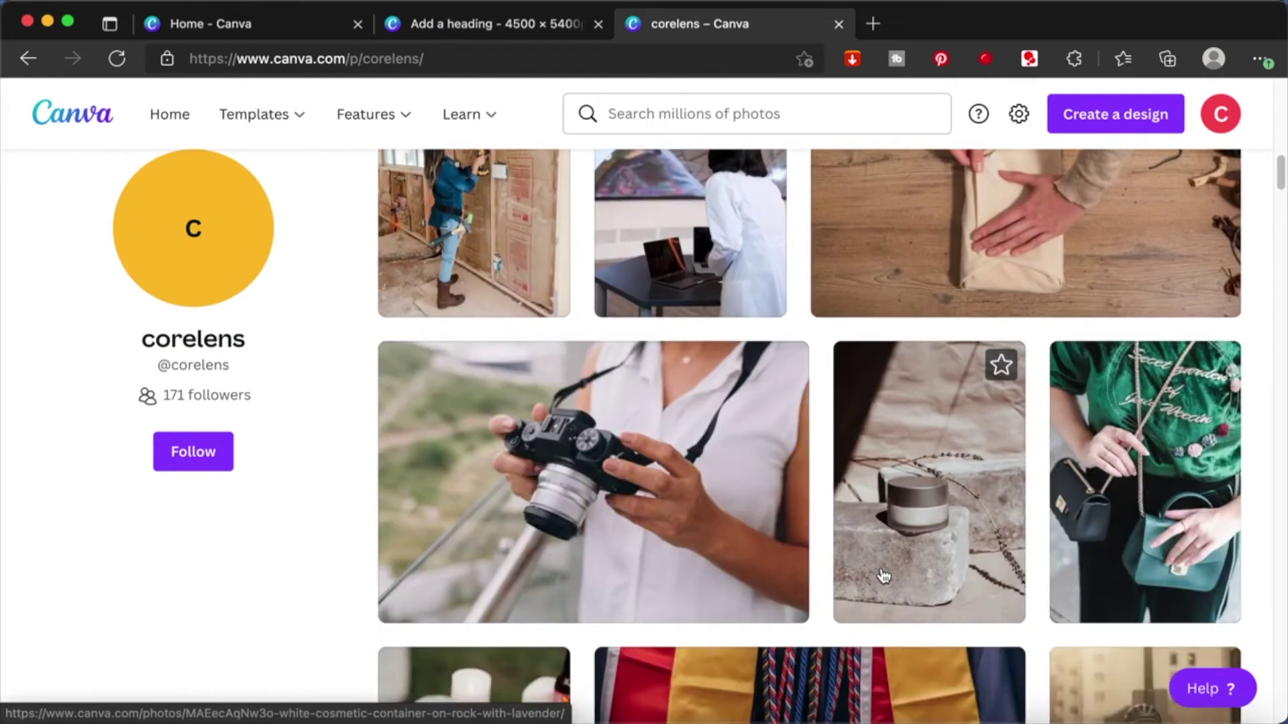
scroll(883, 576, down, 9)
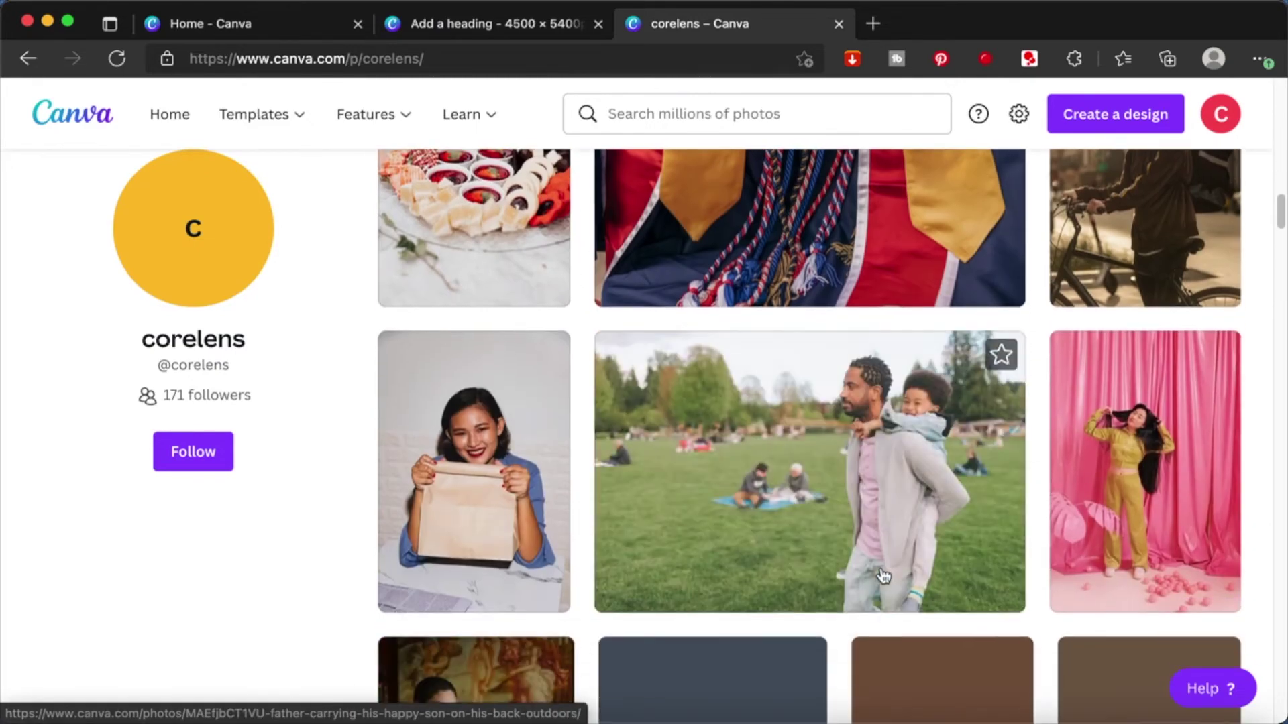
scroll(882, 576, down, 6)
scroll(883, 575, down, 11)
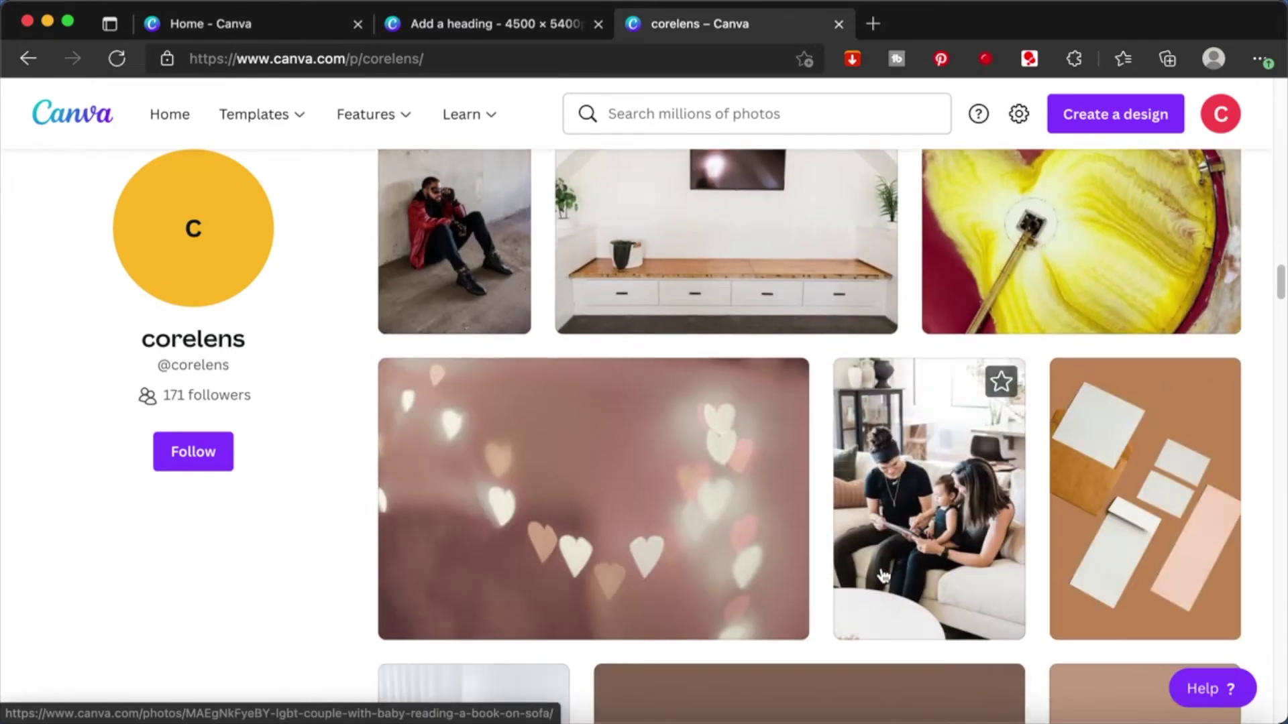
scroll(882, 576, down, 6)
scroll(882, 575, down, 8)
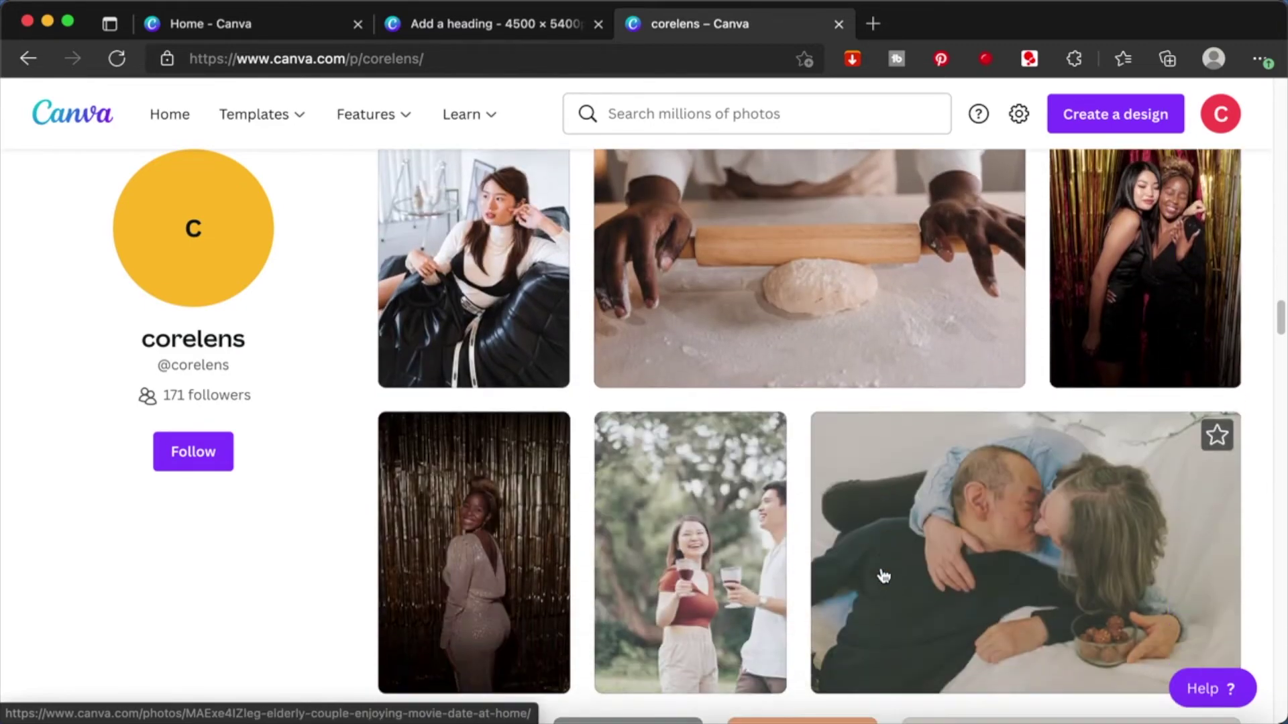
scroll(883, 575, down, 10)
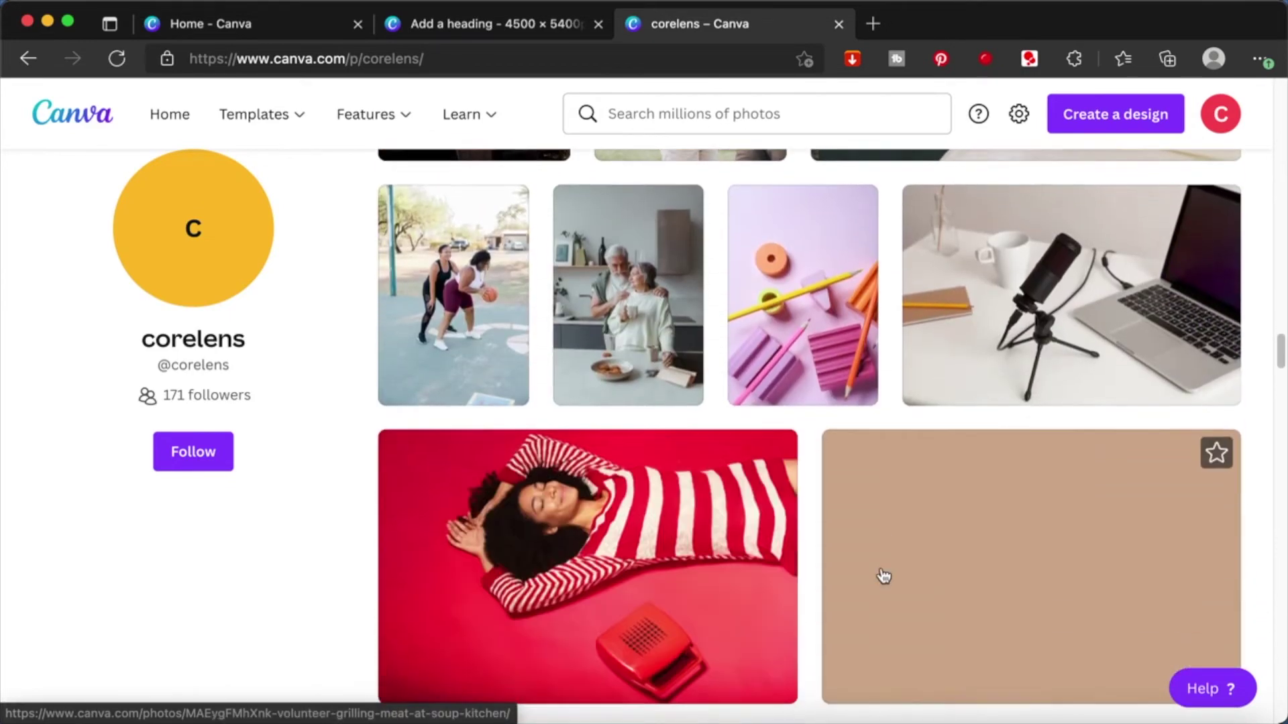
scroll(883, 576, up, 3)
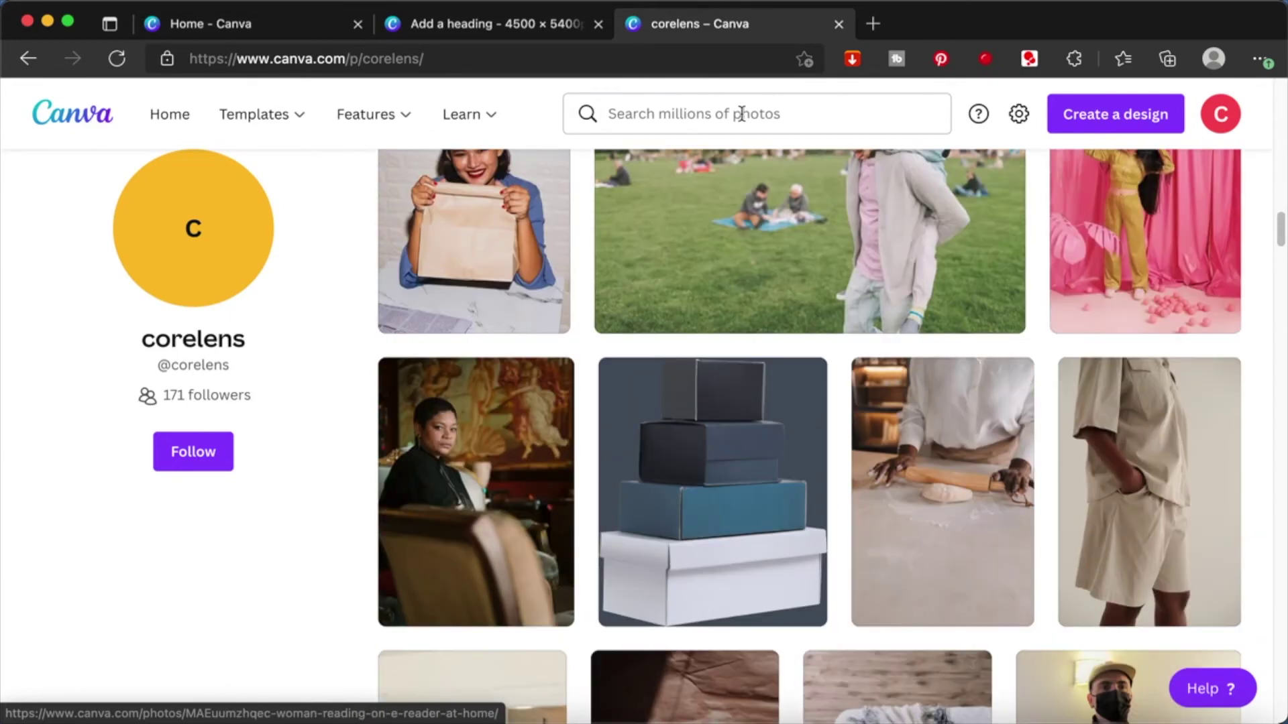
click(839, 24)
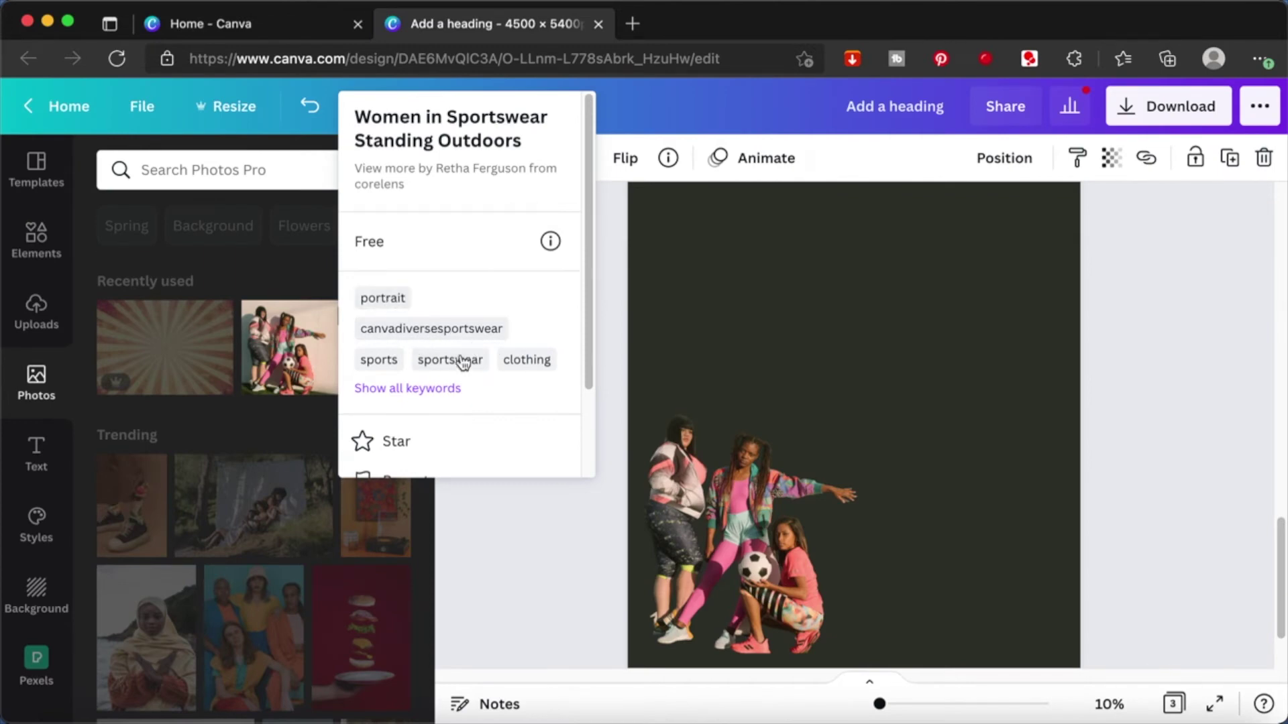
click(451, 359)
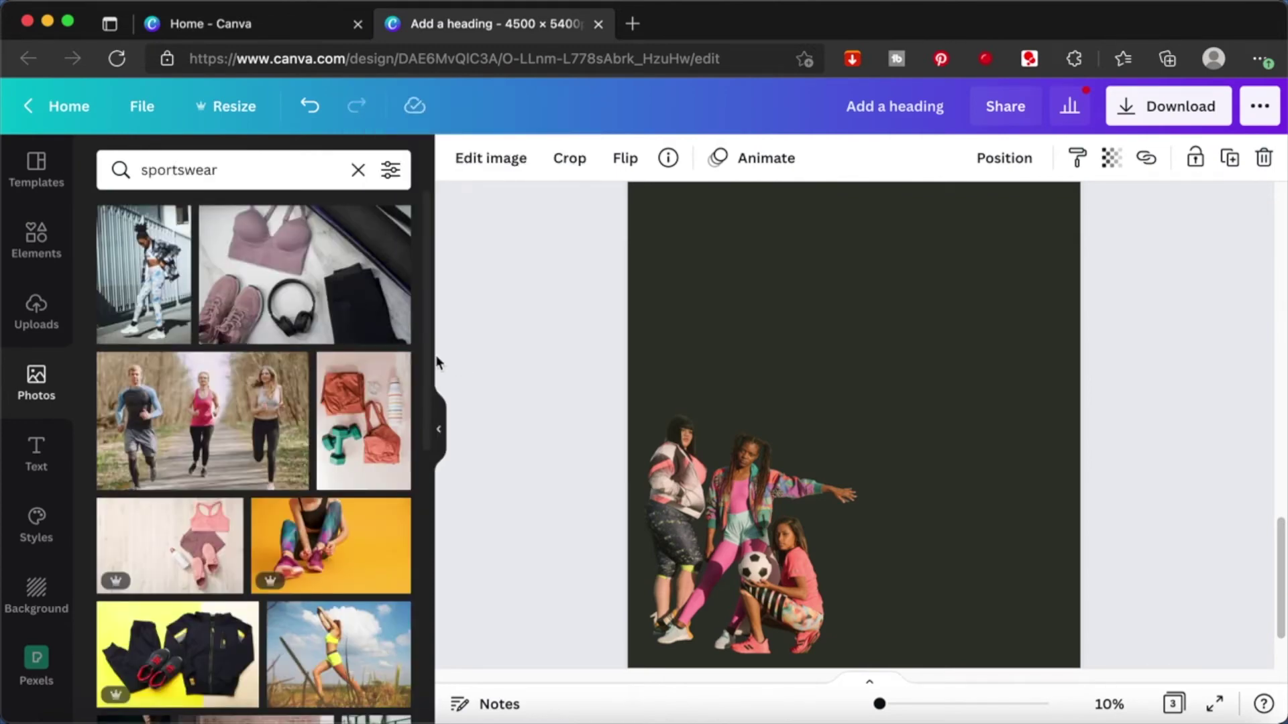
Step: Add the brick-wall photo of three sportswear women and strip its background with BG Remover
scroll(259, 473, down, 5)
scroll(261, 482, down, 3)
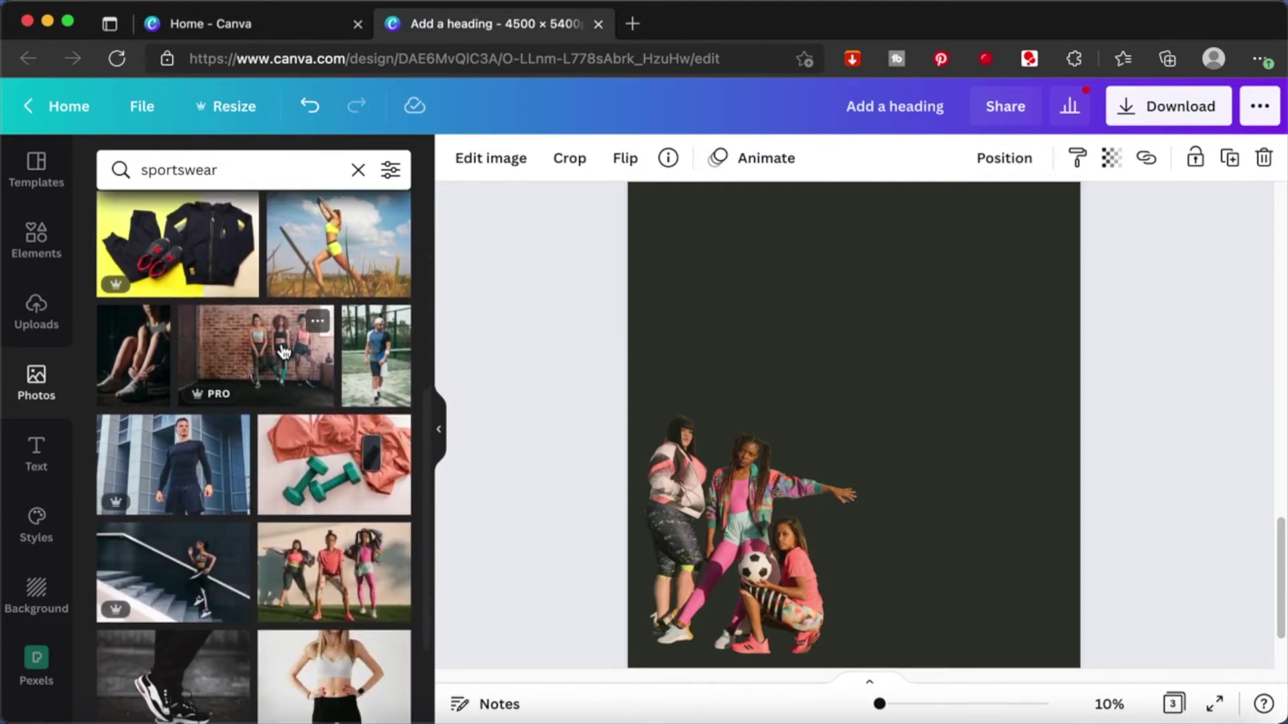
click(284, 352)
click(487, 173)
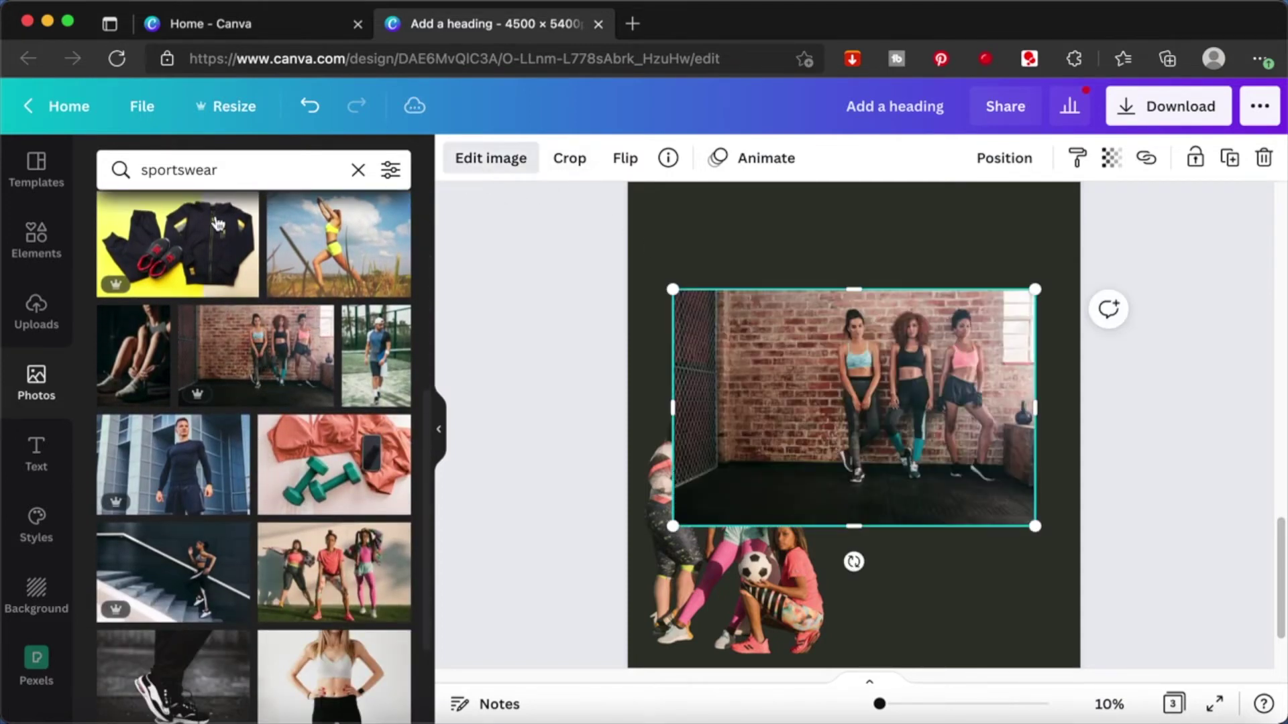
click(148, 362)
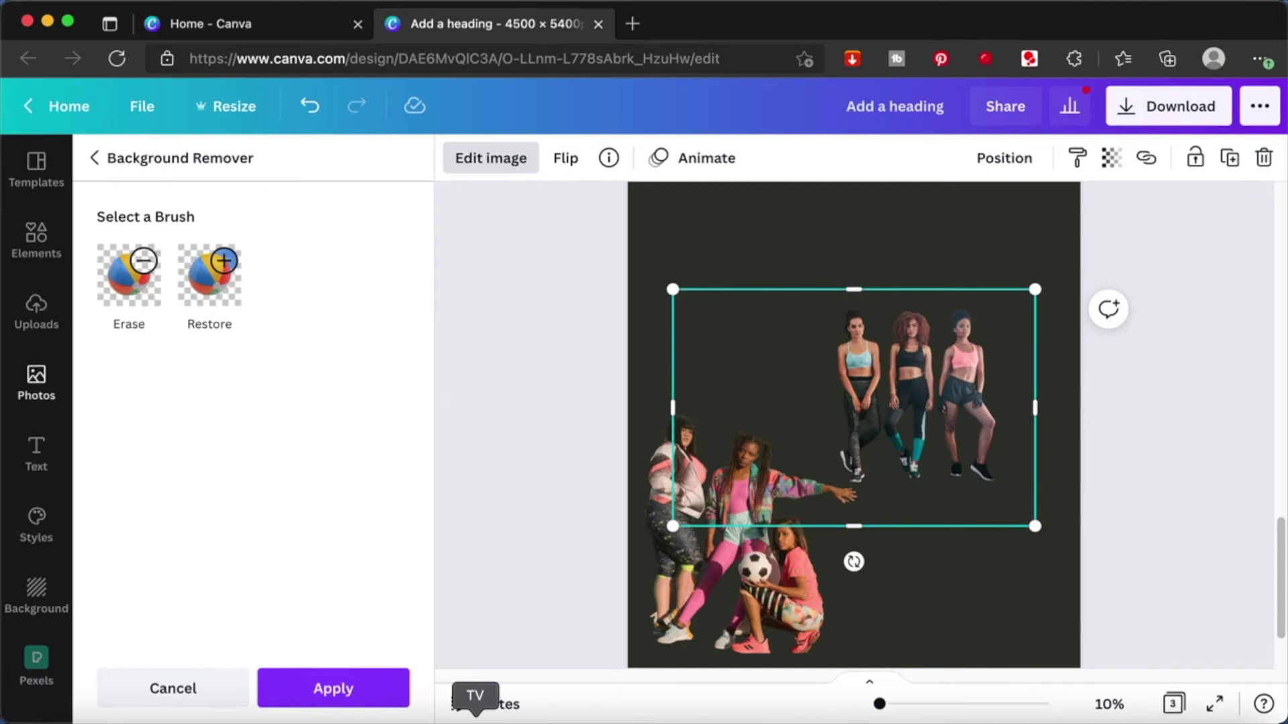
Step: Apply the background removal, crop the empty left, bottom and right edges, enlarge and lower the cut-out
click(336, 687)
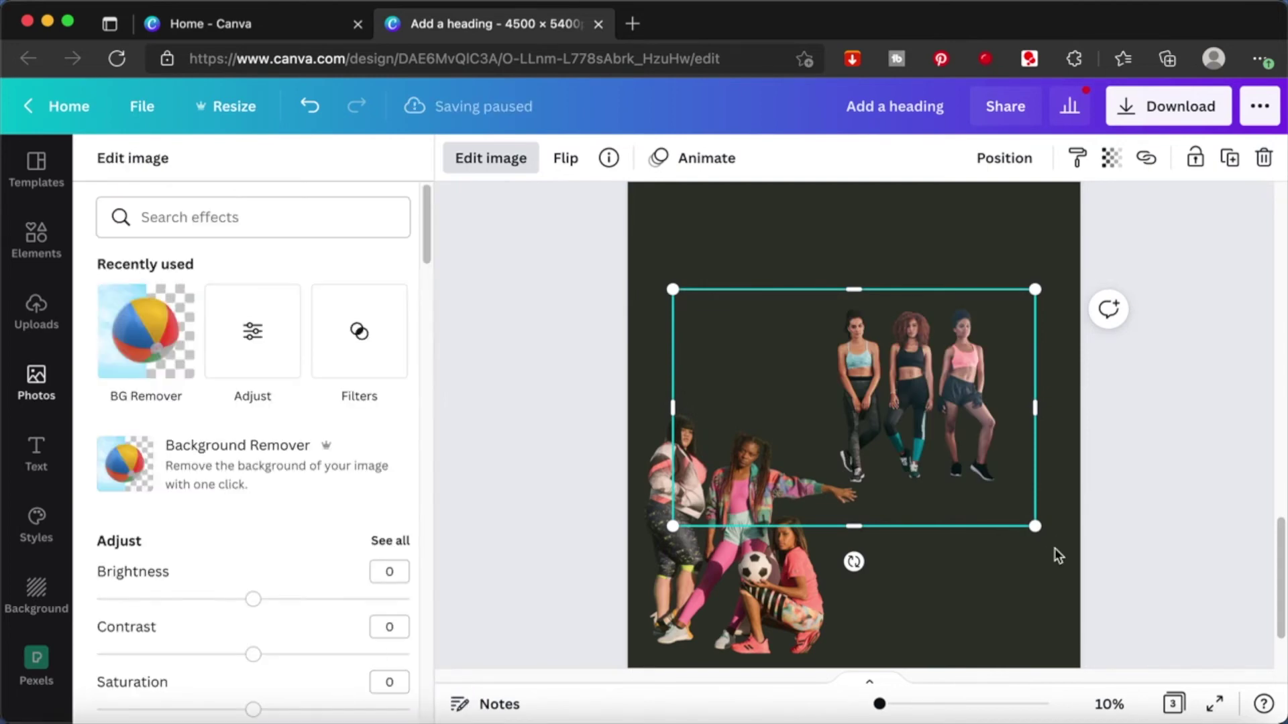
drag(669, 413, 816, 400)
drag(936, 528, 935, 491)
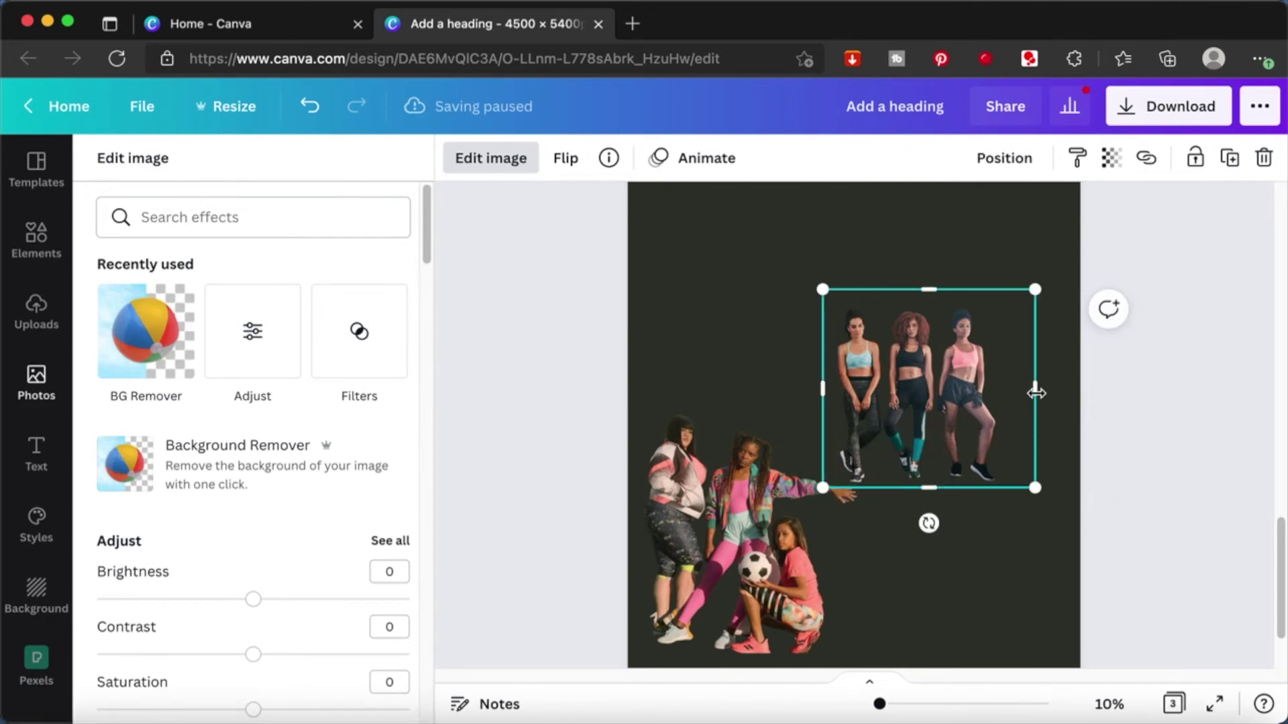
drag(1035, 393, 1017, 394)
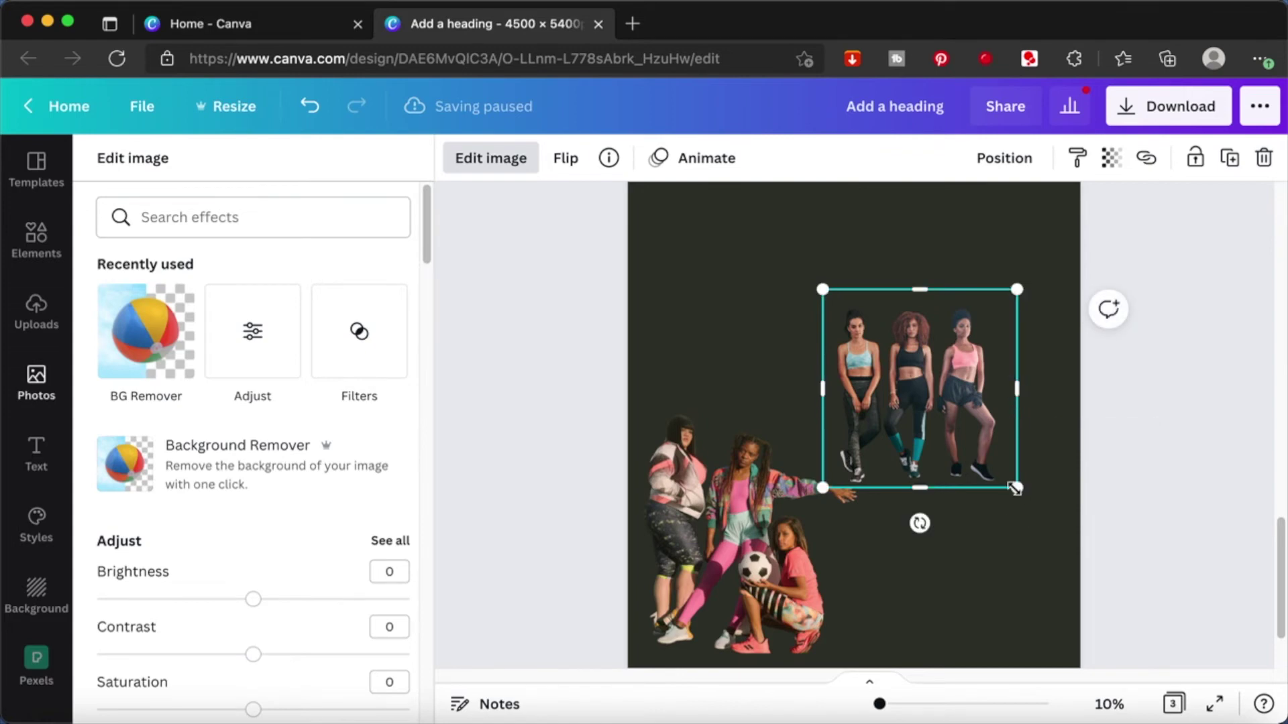
drag(1014, 488, 1075, 547)
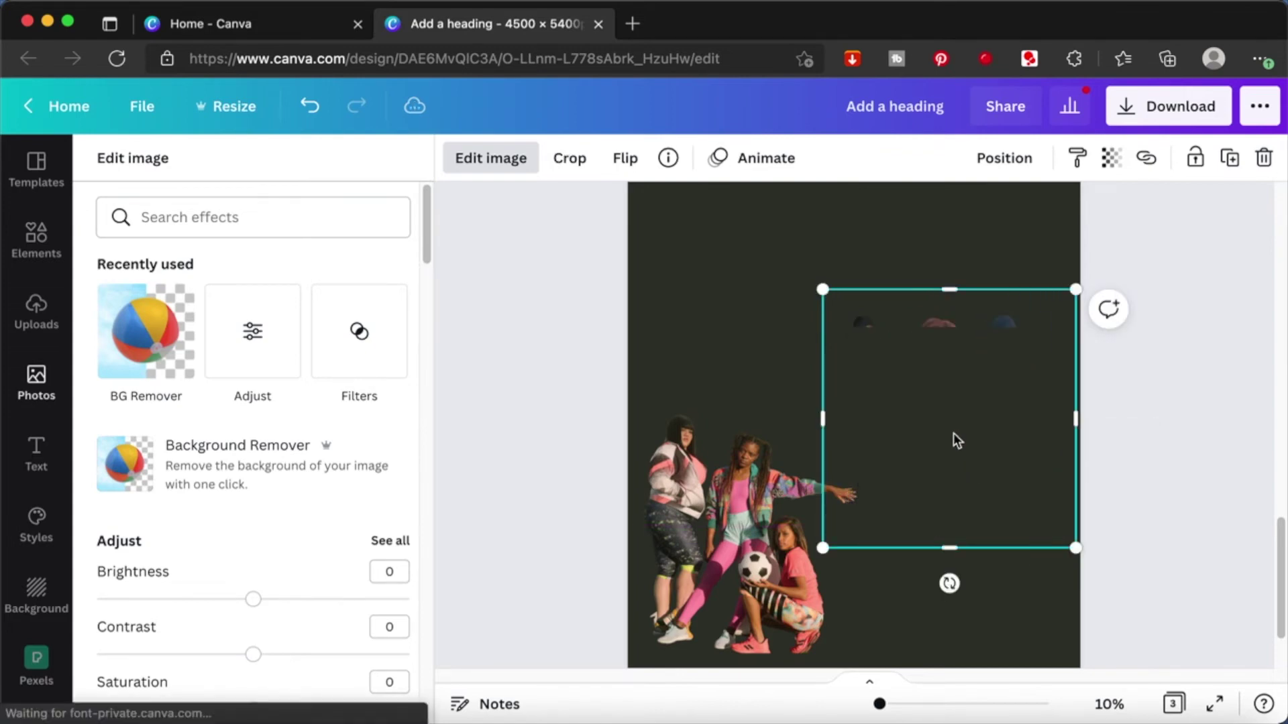
drag(952, 439, 940, 545)
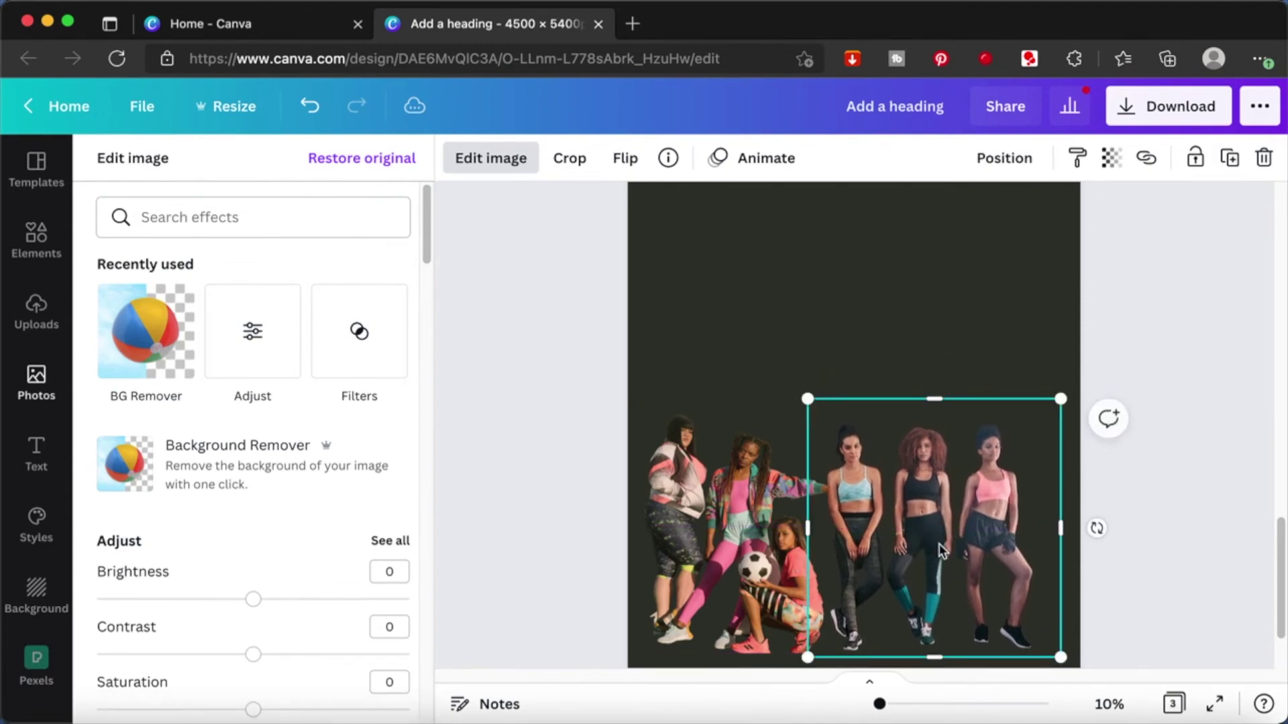
key(Escape)
key(Escape)
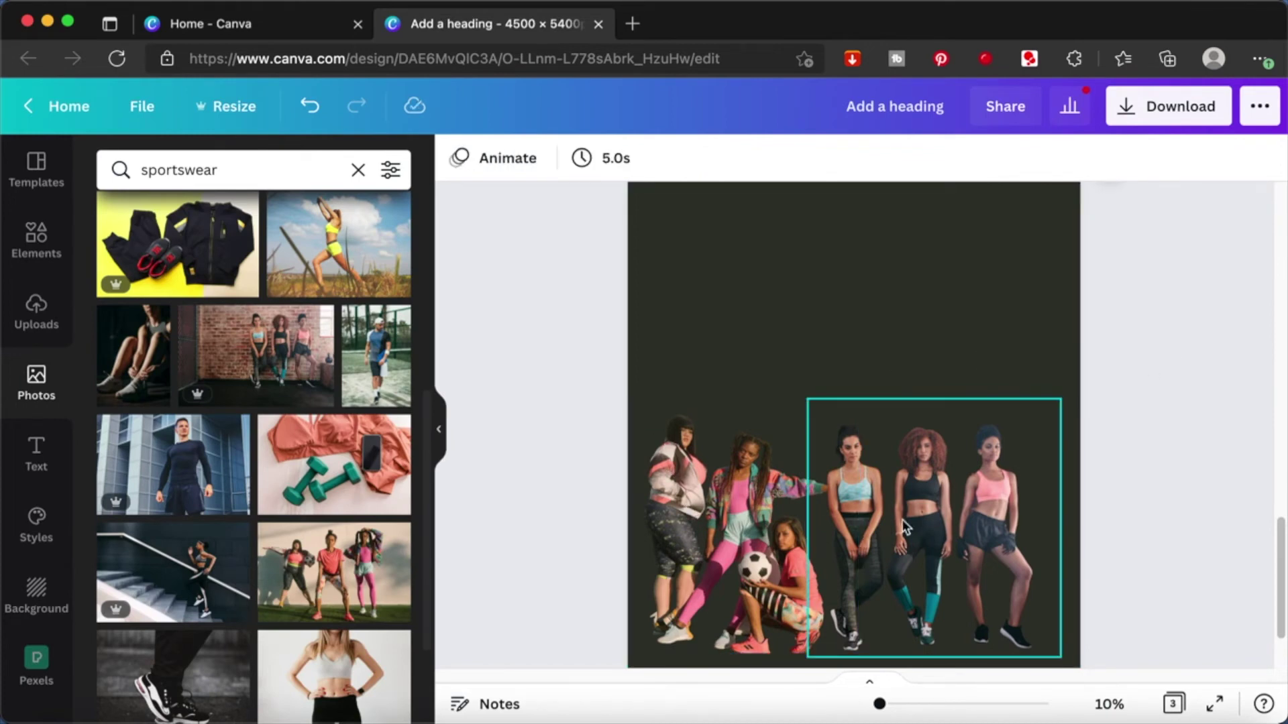
Step: Enlarge the right-hand cut-out and crop its rightmost woman away, leaving two women
click(922, 498)
drag(1062, 398, 1073, 380)
click(1208, 402)
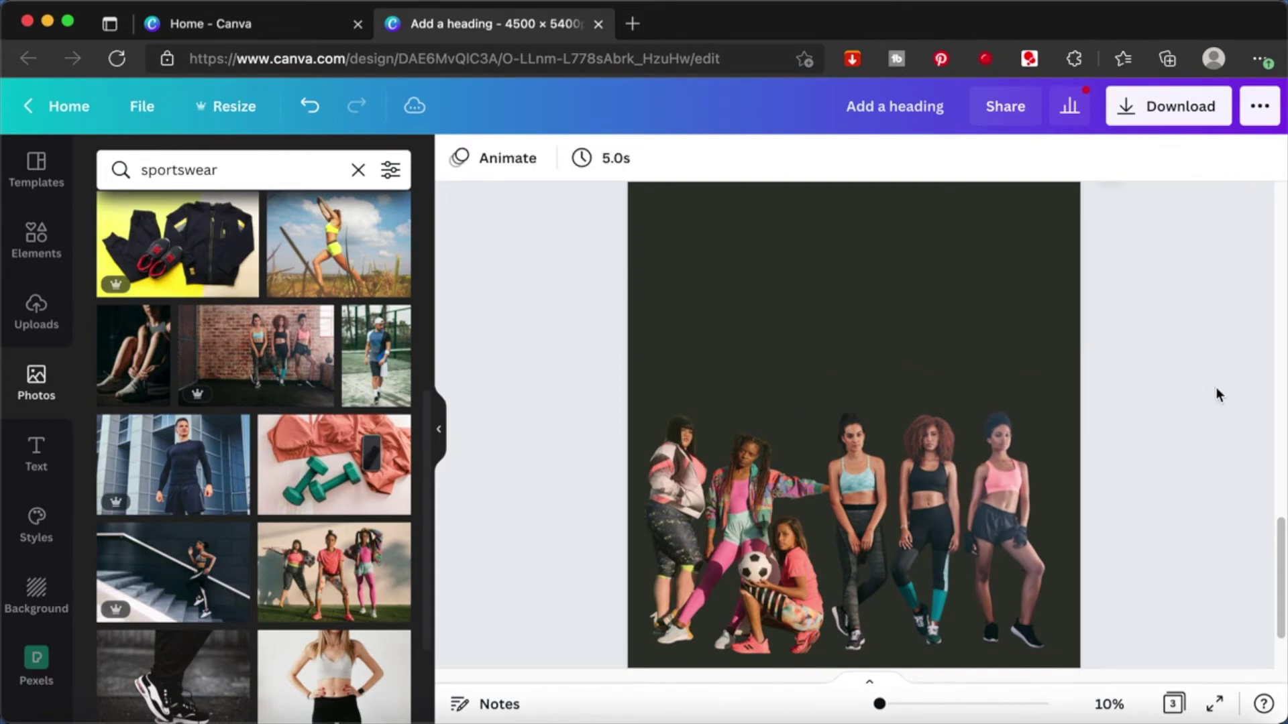
click(959, 573)
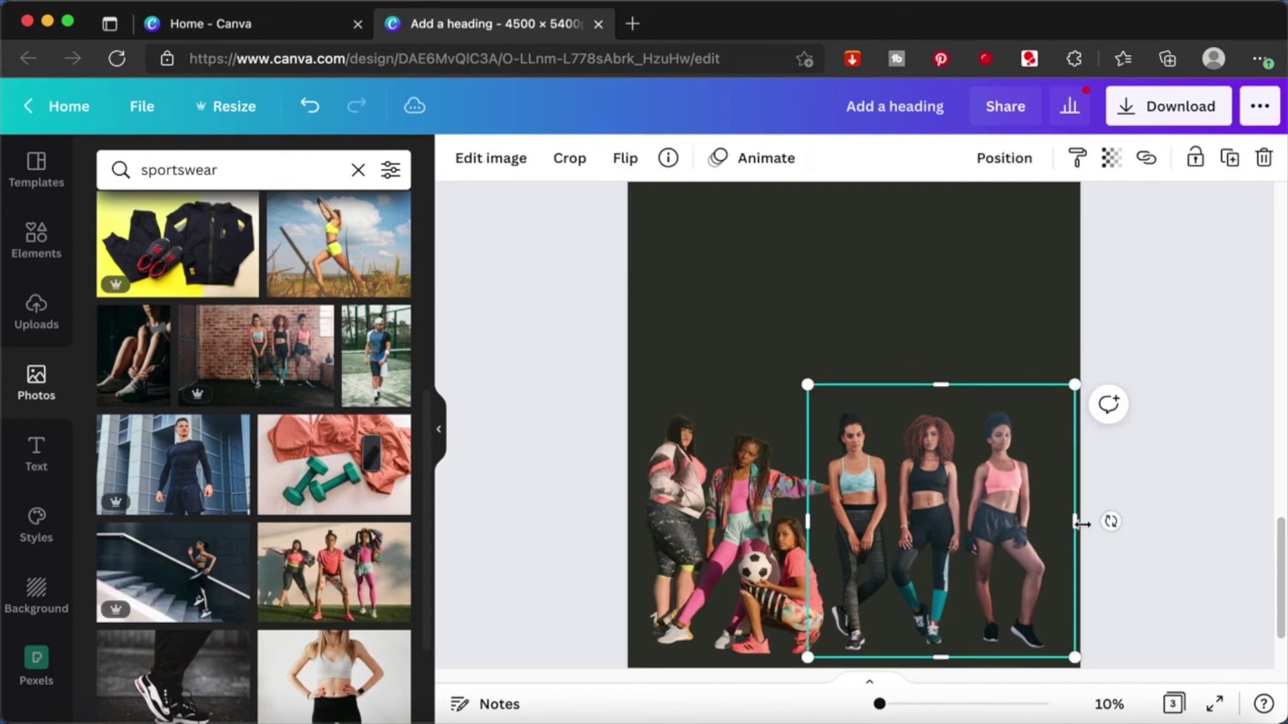
drag(1074, 523, 969, 547)
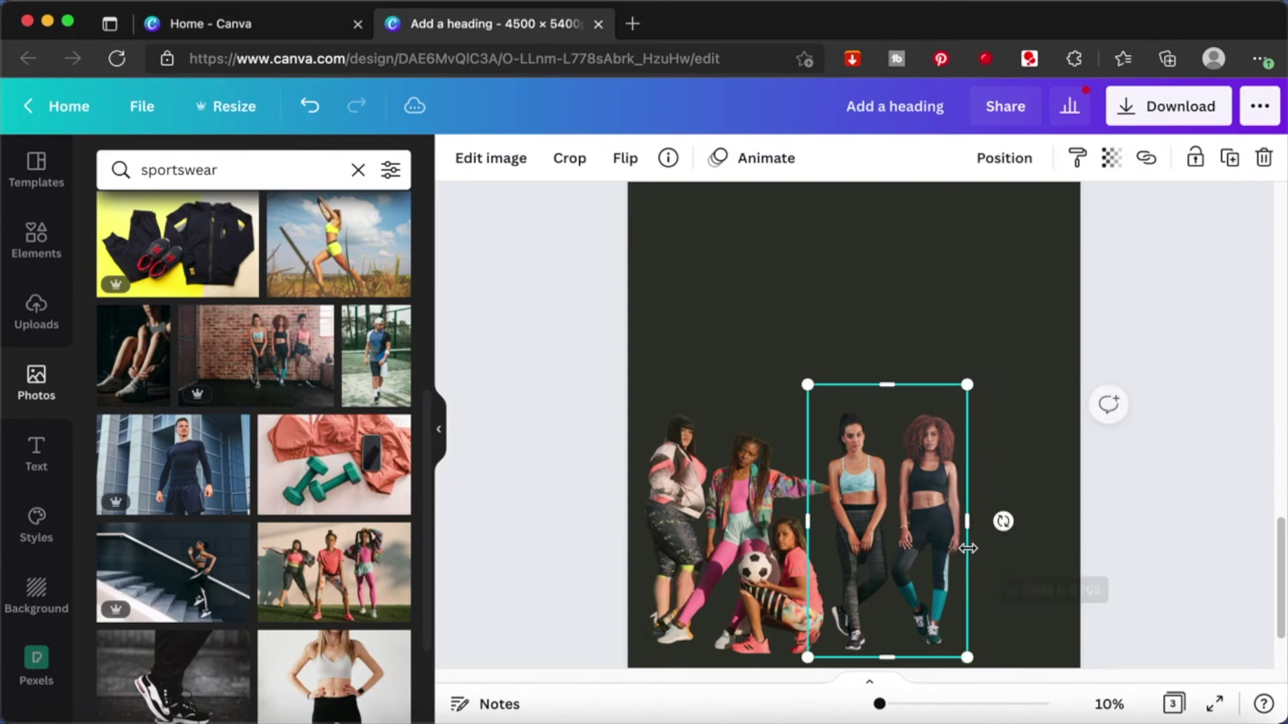
click(1174, 386)
scroll(1174, 386, up, 2)
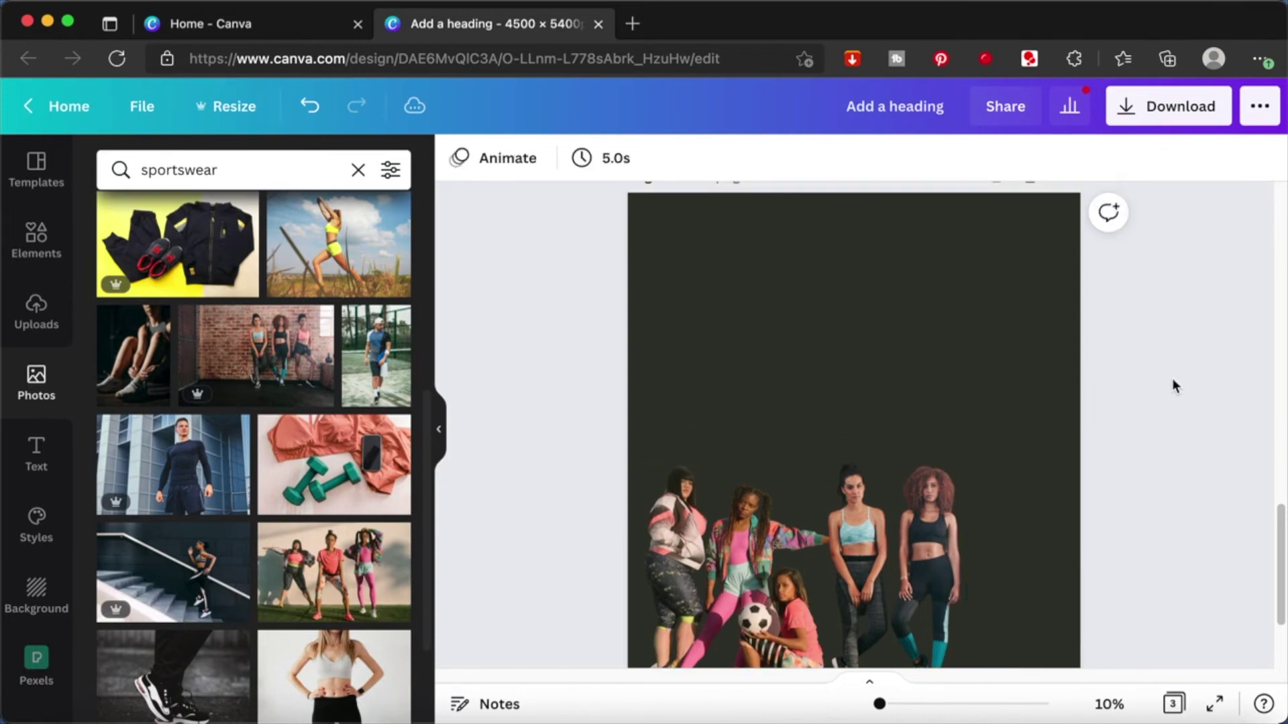
scroll(293, 437, up, 6)
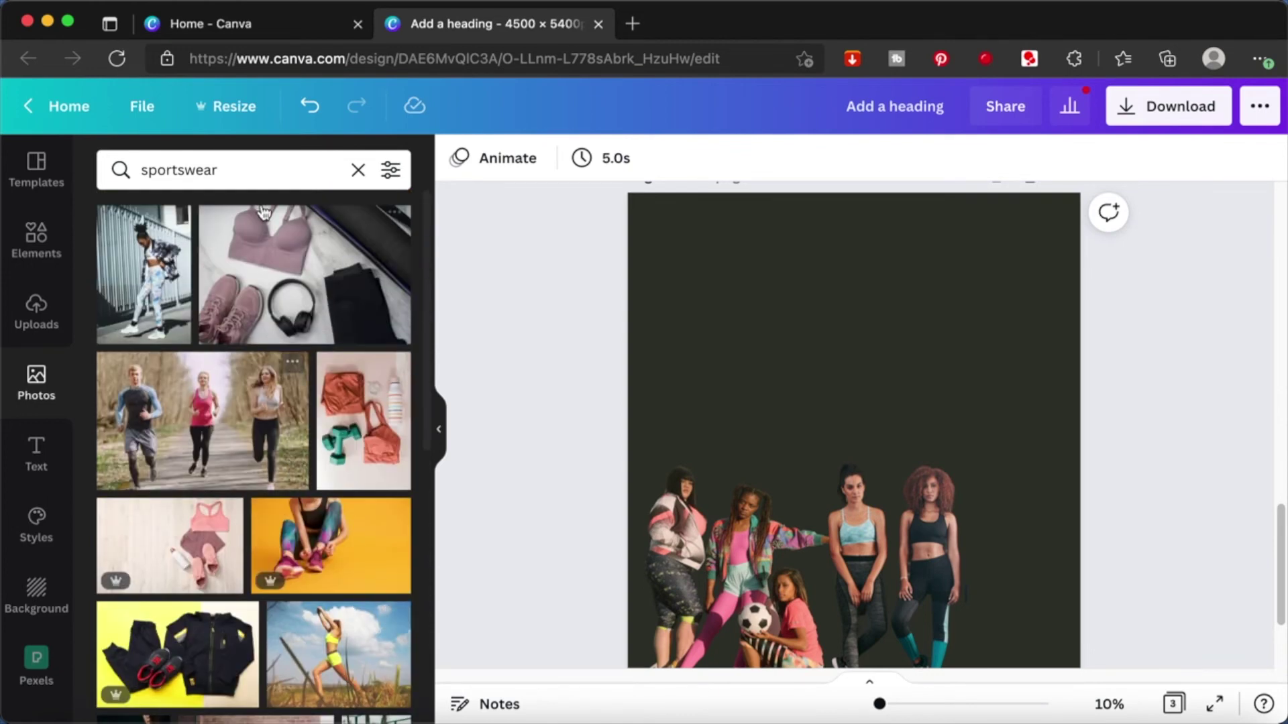
Step: Replace the photo search text with 'school' and run the search
click(246, 178)
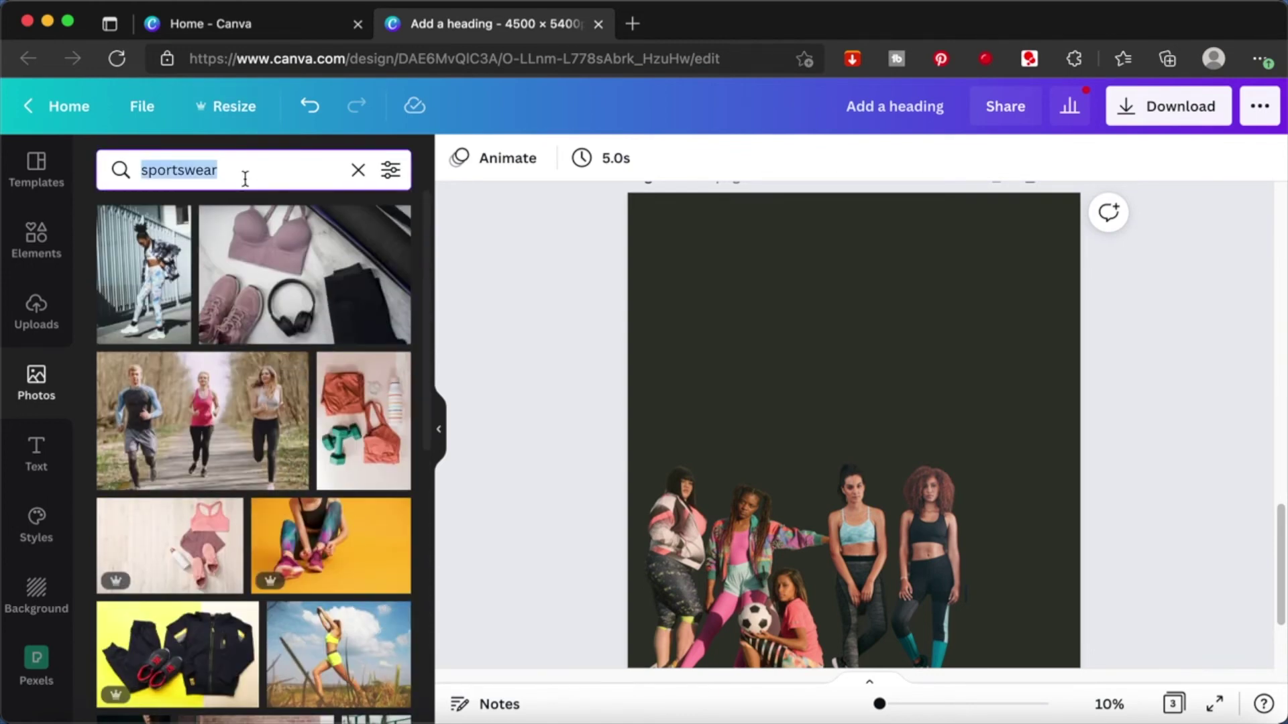
text(house)
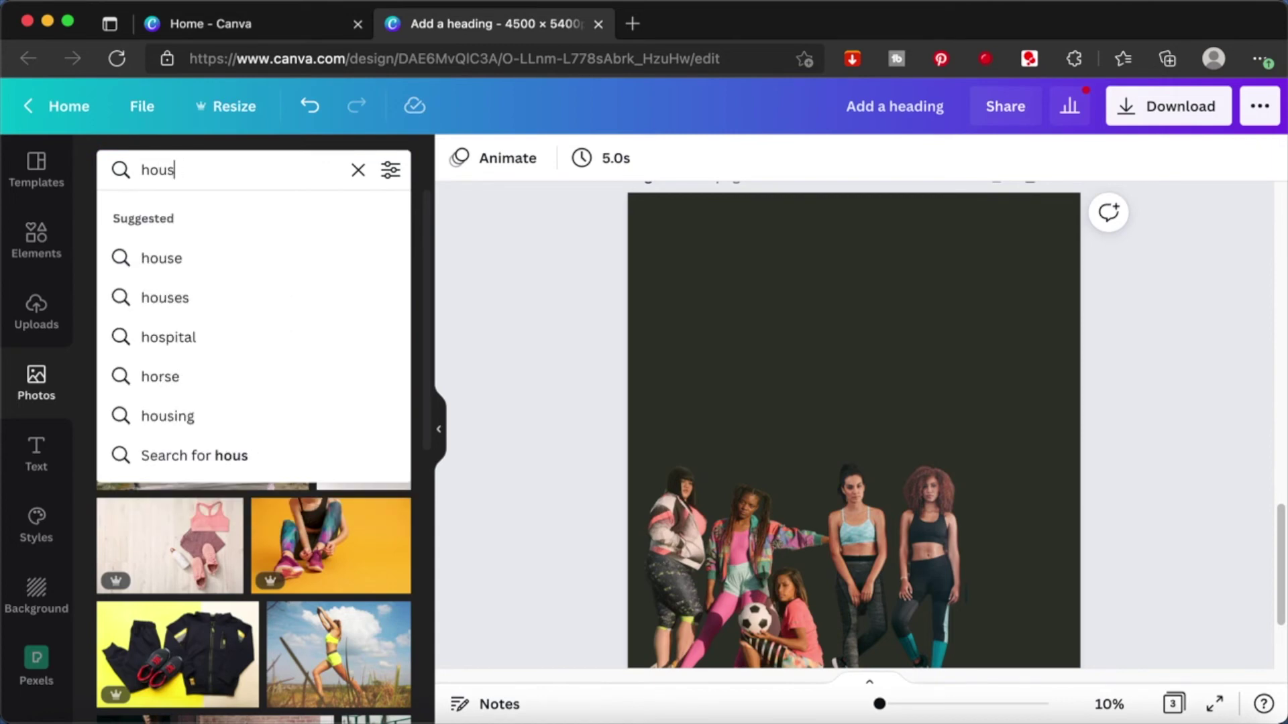
key(BackSpace)
key(BackSpace)
key(BackSpace)
key(BackSpace)
text(school)
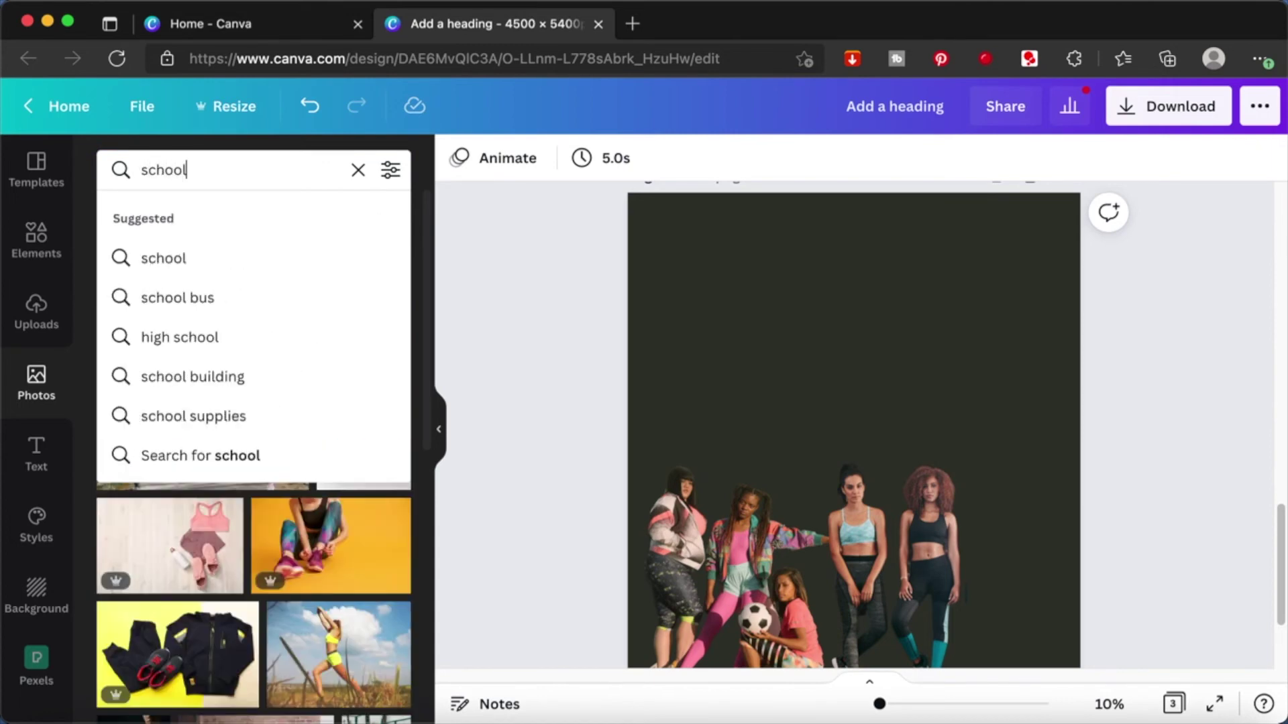
key(Return)
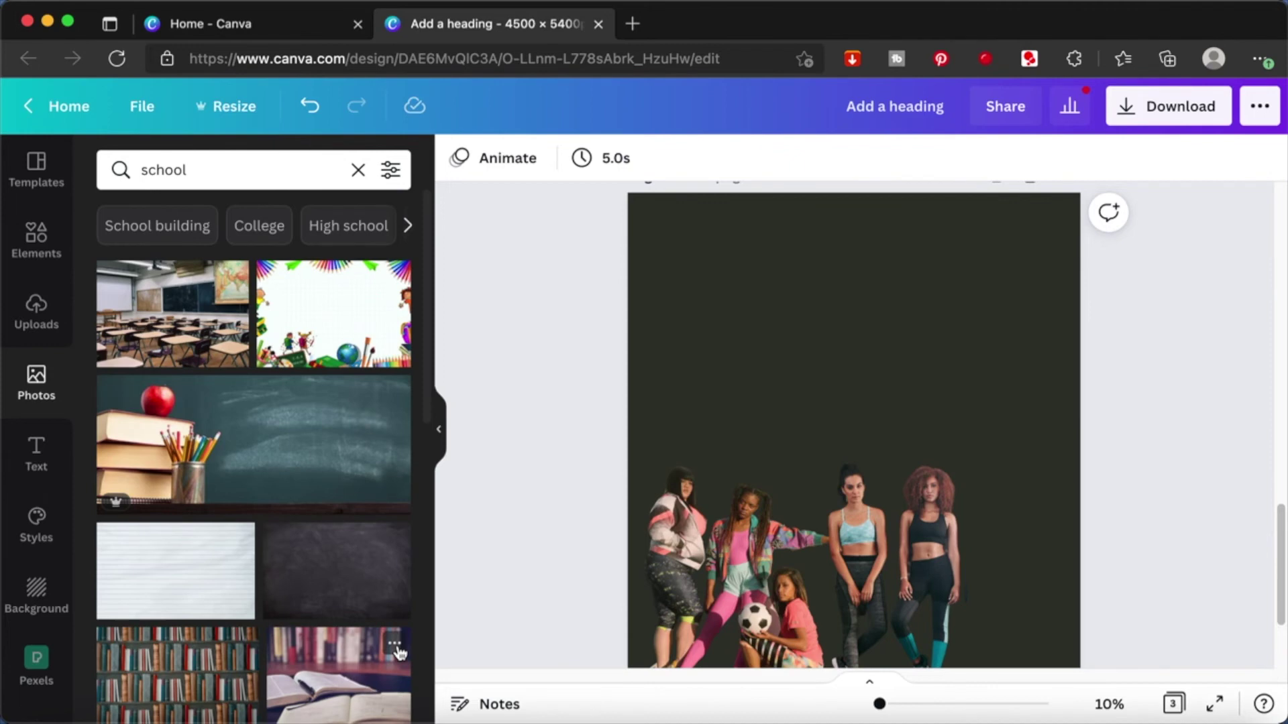
Step: Add the yellow-locker school hallway photo from the results to the page
scroll(212, 599, down, 10)
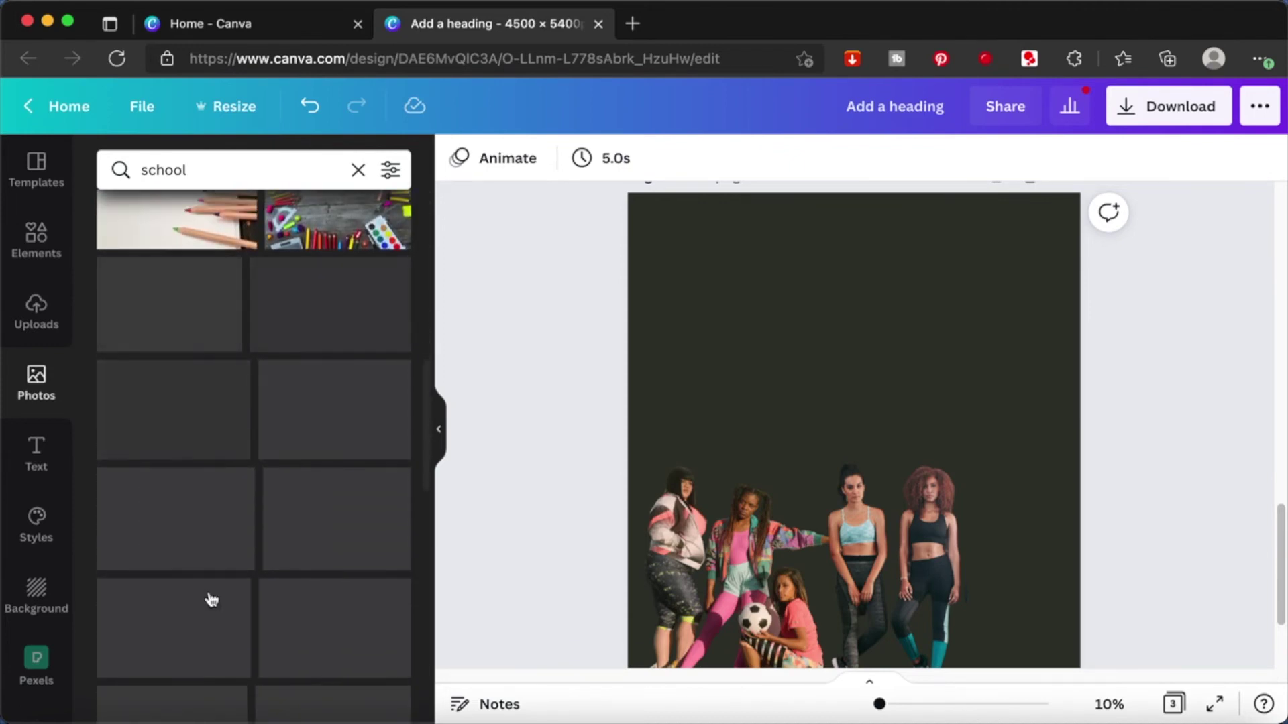
scroll(212, 599, down, 5)
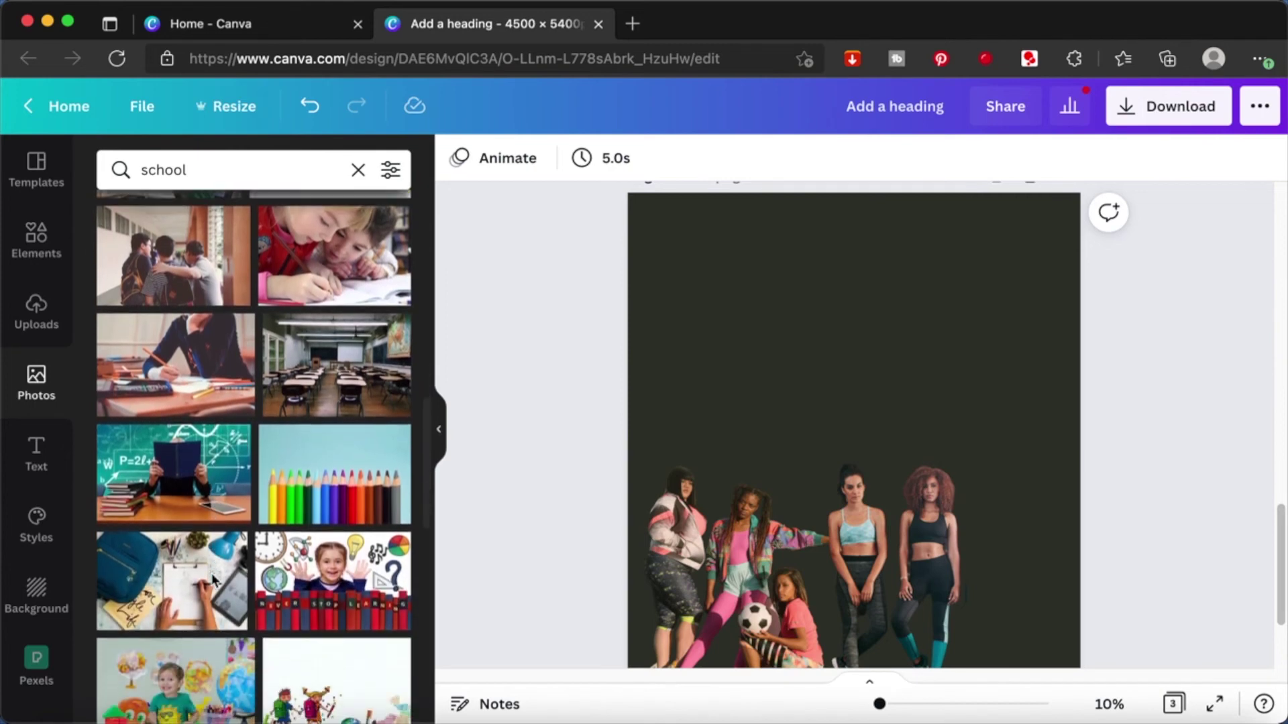
scroll(213, 579, down, 3)
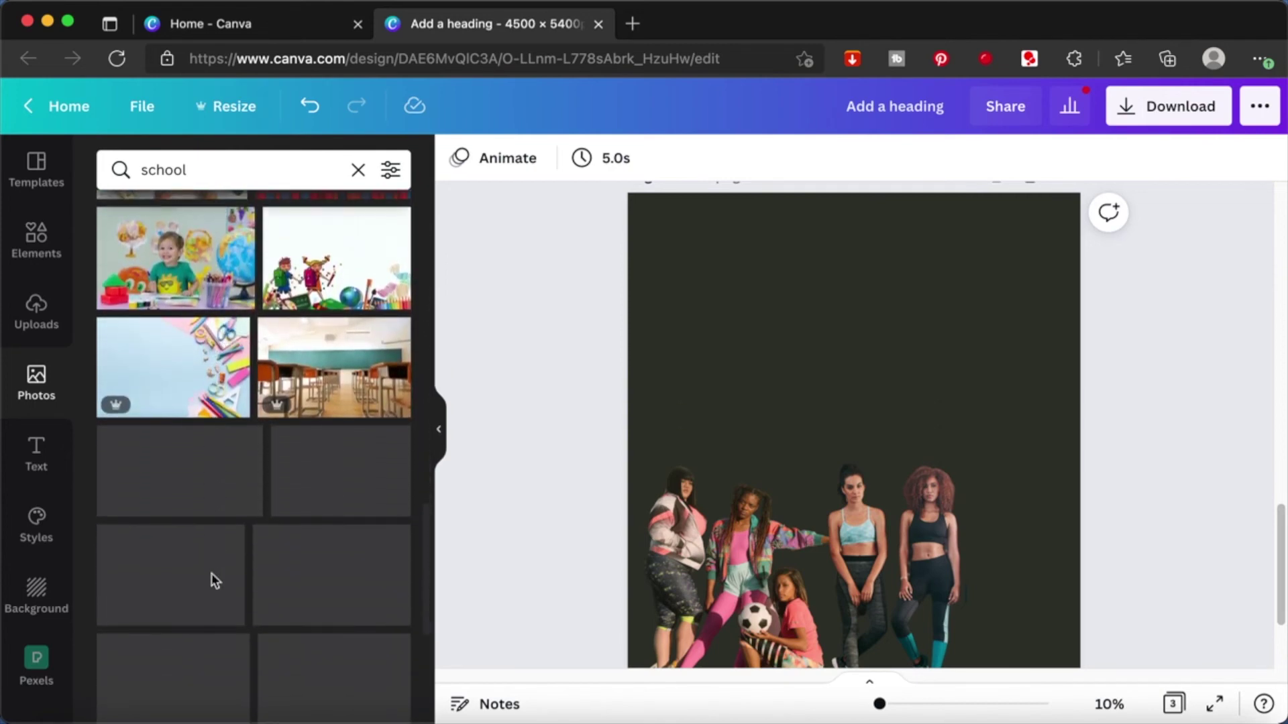
scroll(213, 580, up, 1)
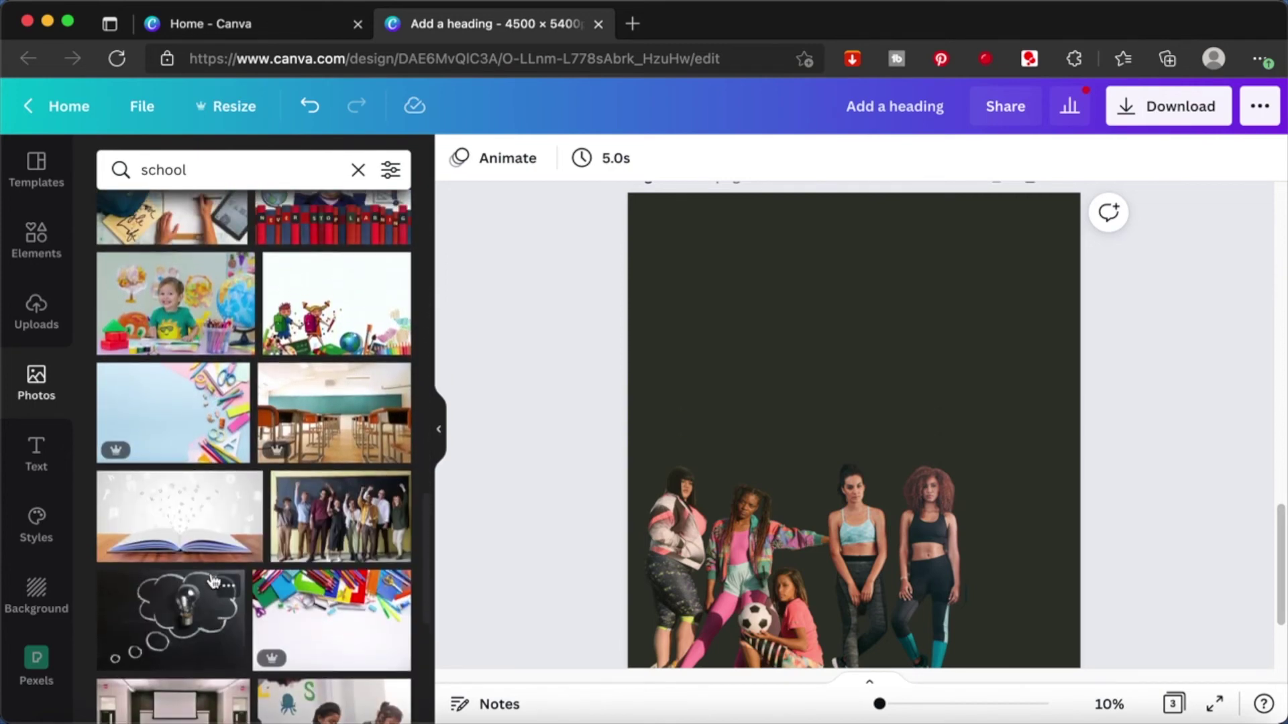
scroll(213, 581, down, 4)
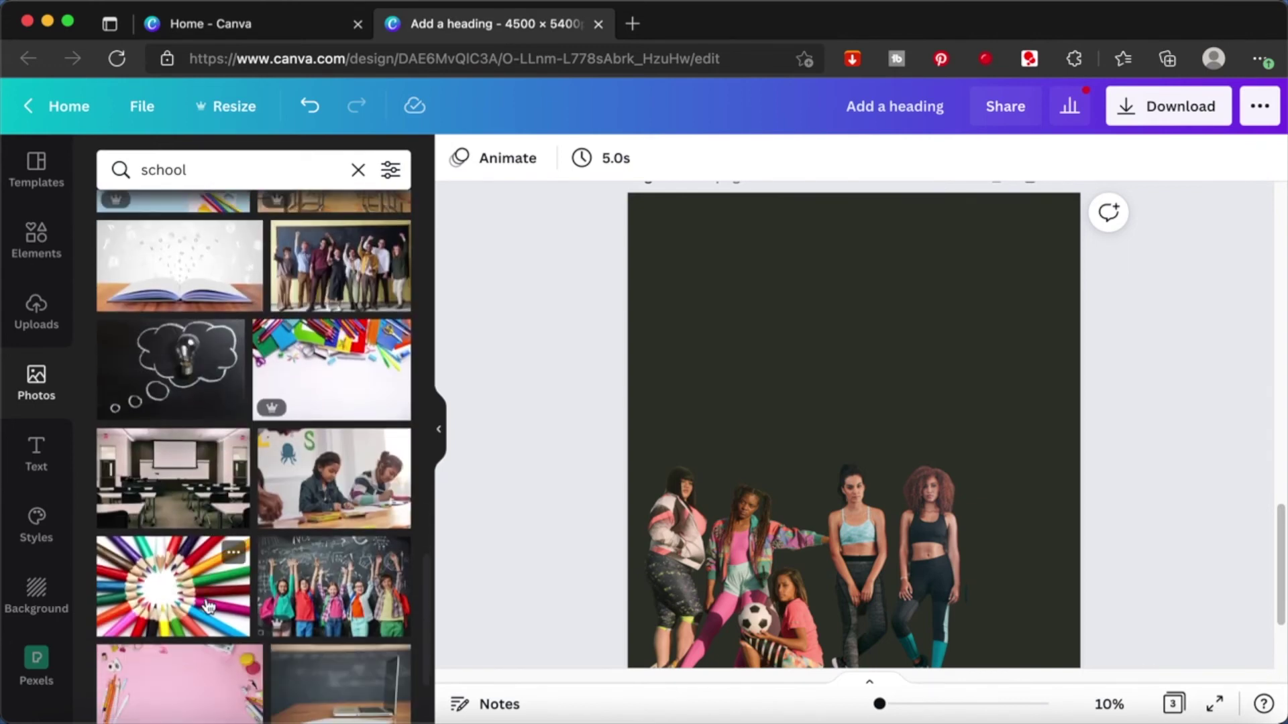
scroll(209, 606, down, 3)
scroll(209, 607, up, 1)
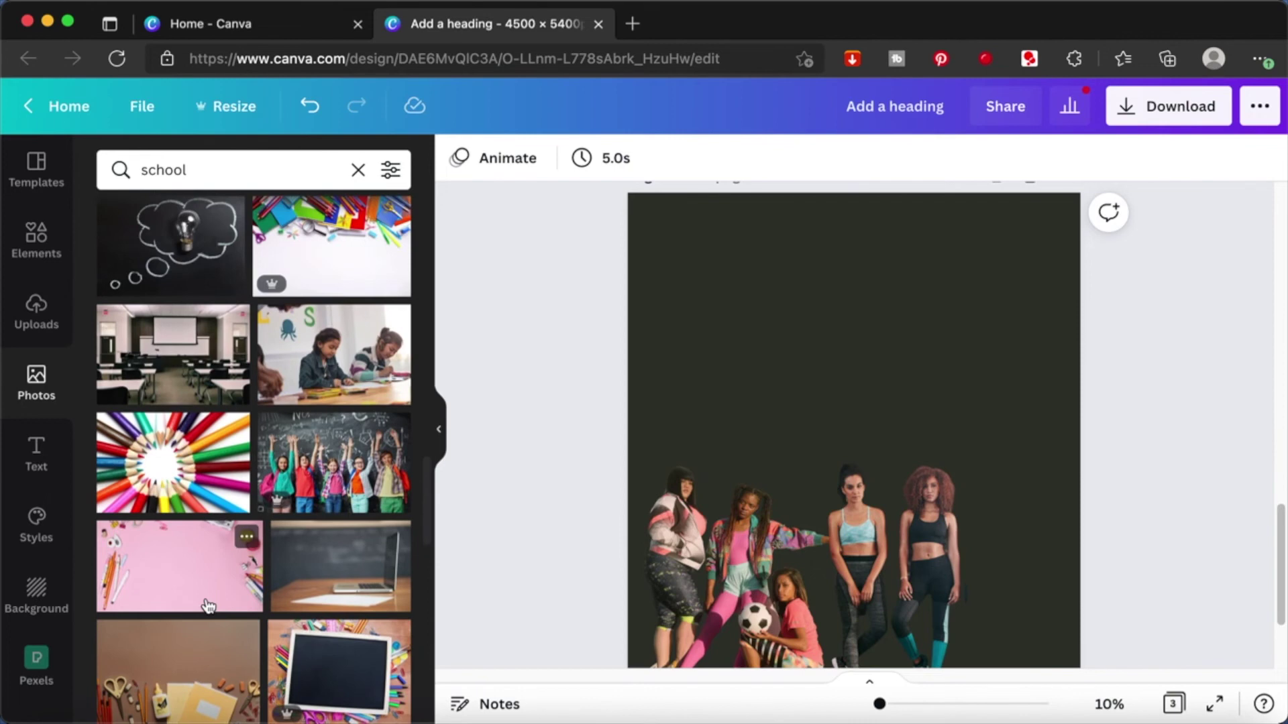
scroll(208, 606, down, 7)
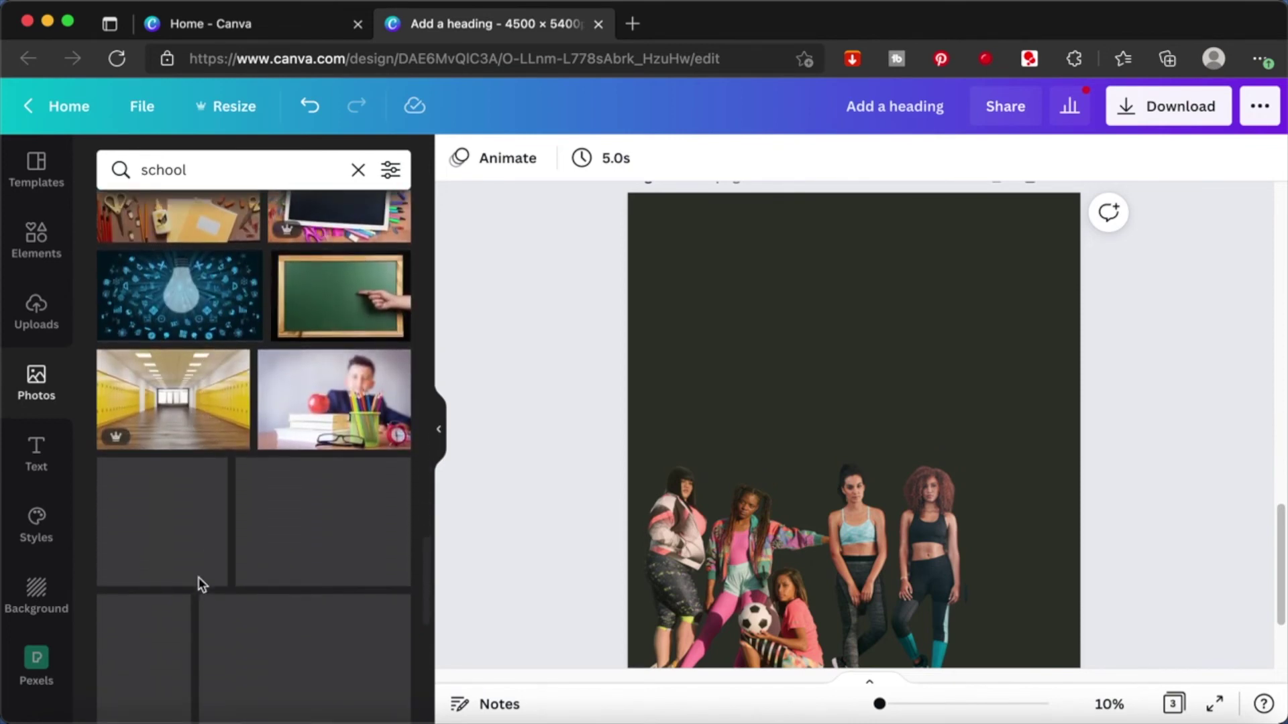
click(173, 400)
Step: Send the hallway photo to the back and set it as the page background
right_click(892, 399)
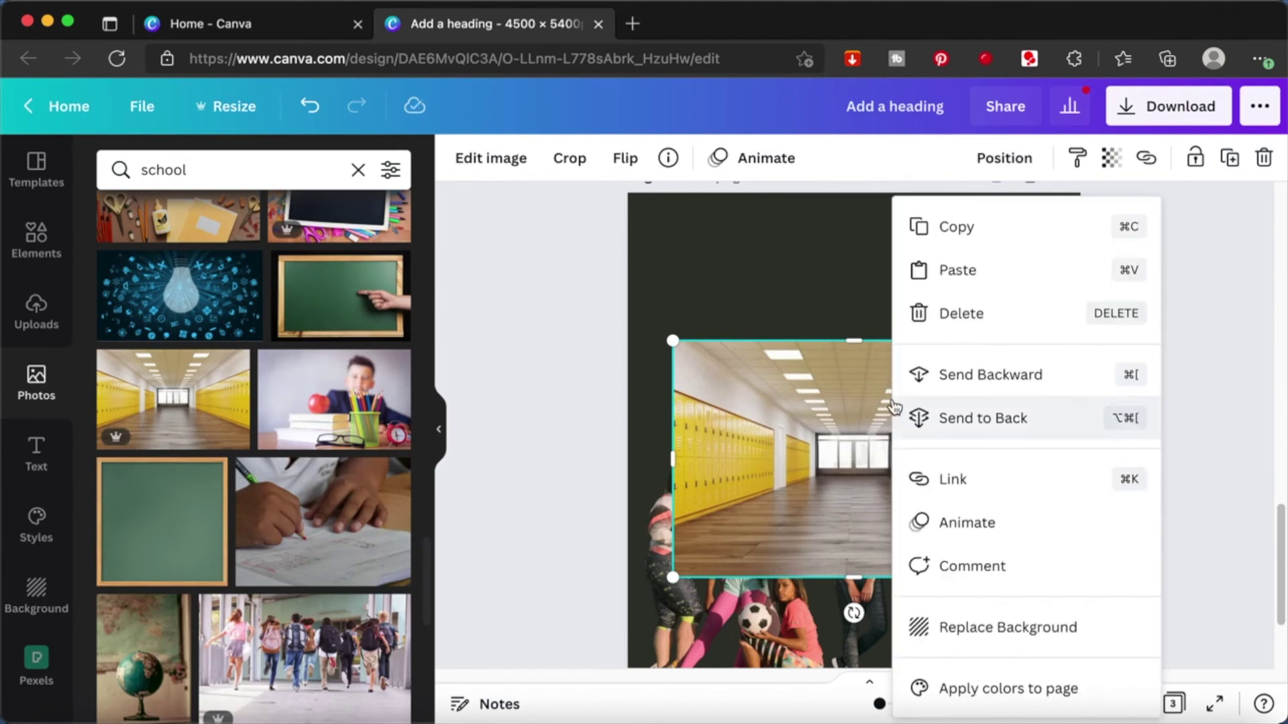
click(966, 416)
click(791, 422)
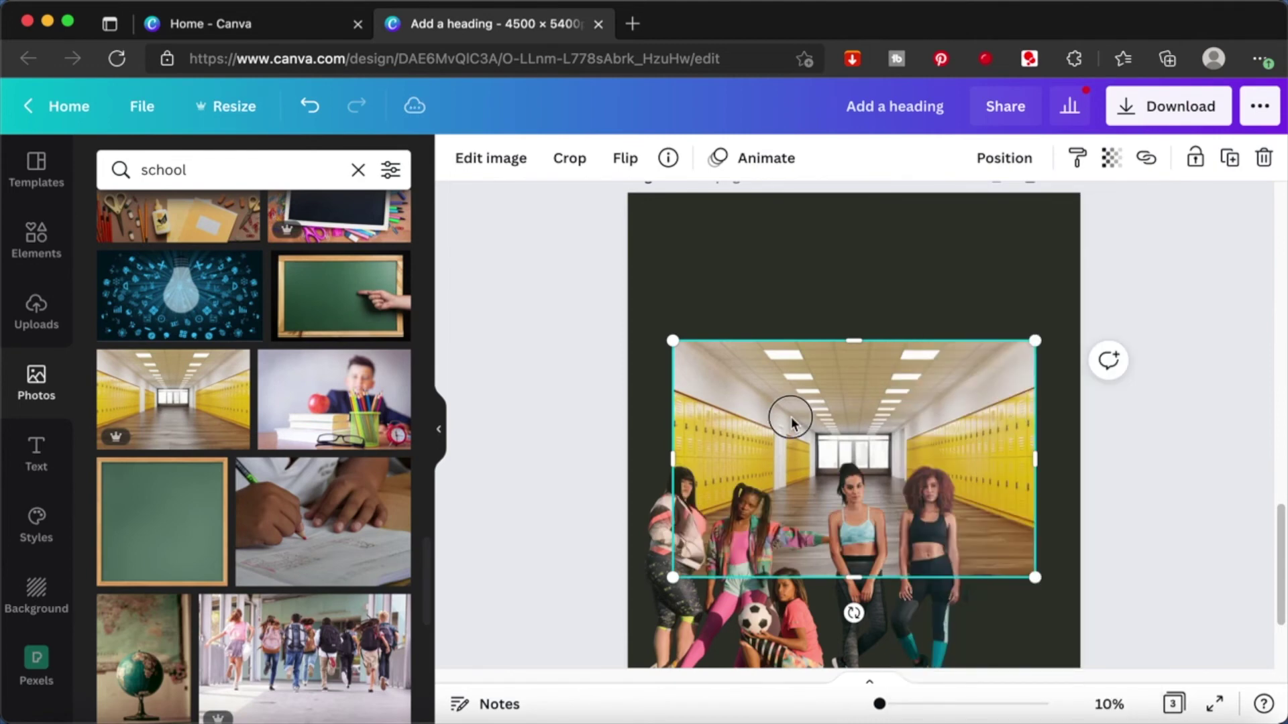
right_click(791, 417)
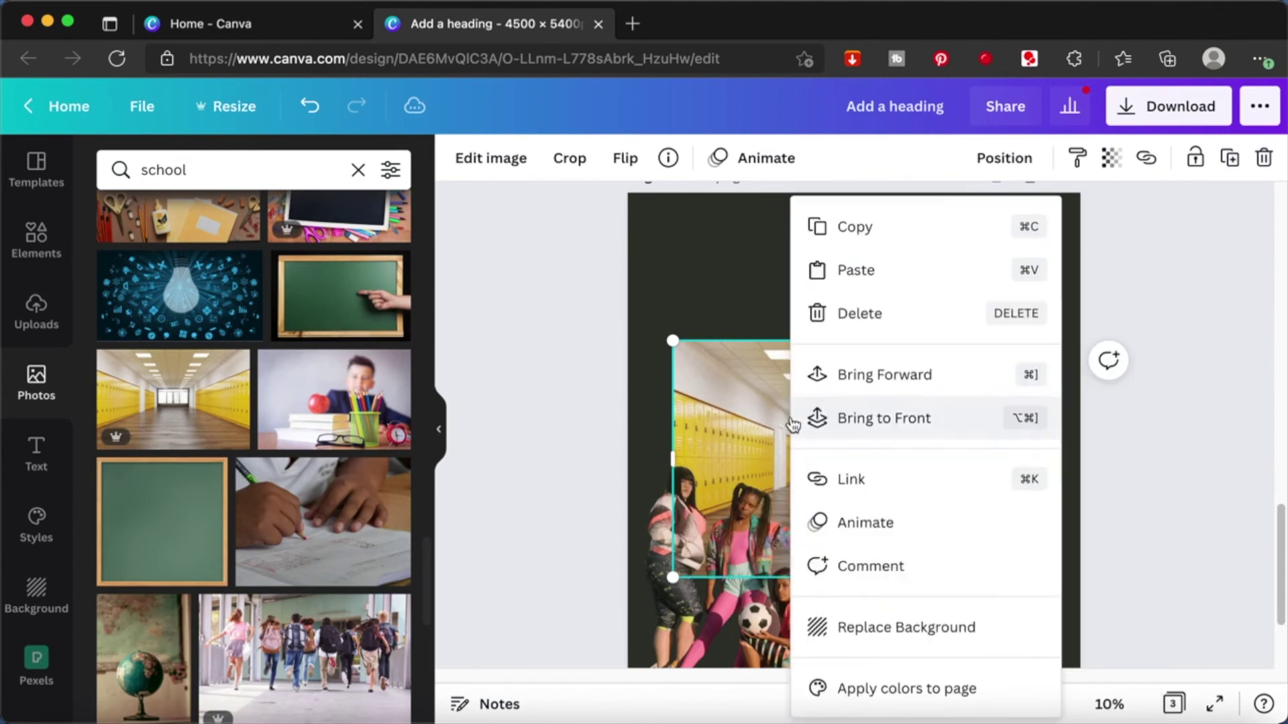
click(945, 629)
Step: Group both cut-outs of women, enlarge the group to page width and move it lower
scroll(1177, 476, down, 3)
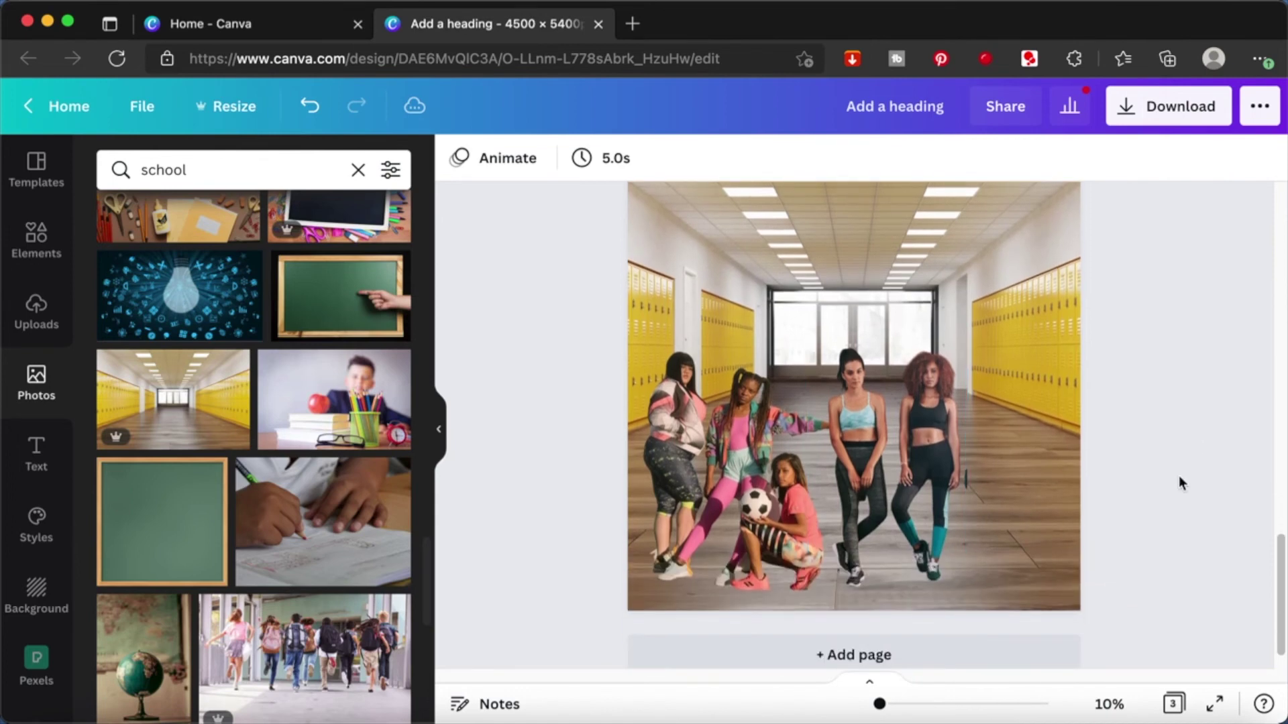
click(894, 520)
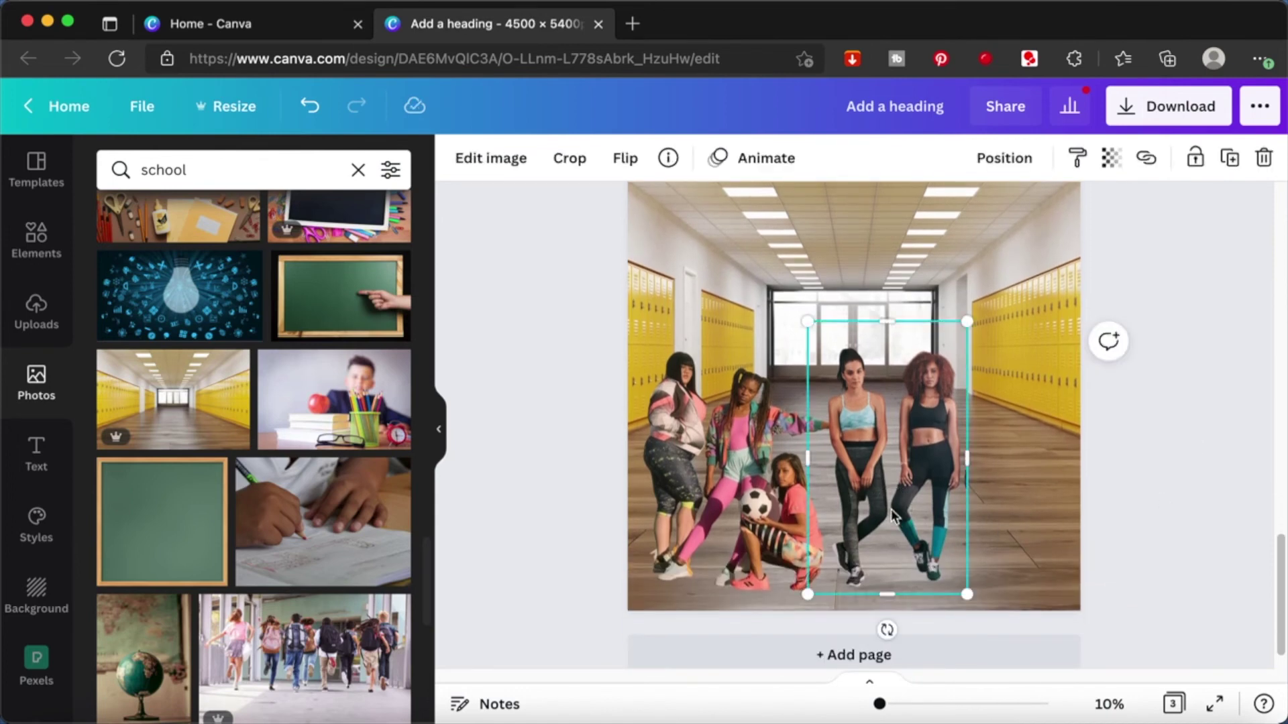
shift+click(767, 527)
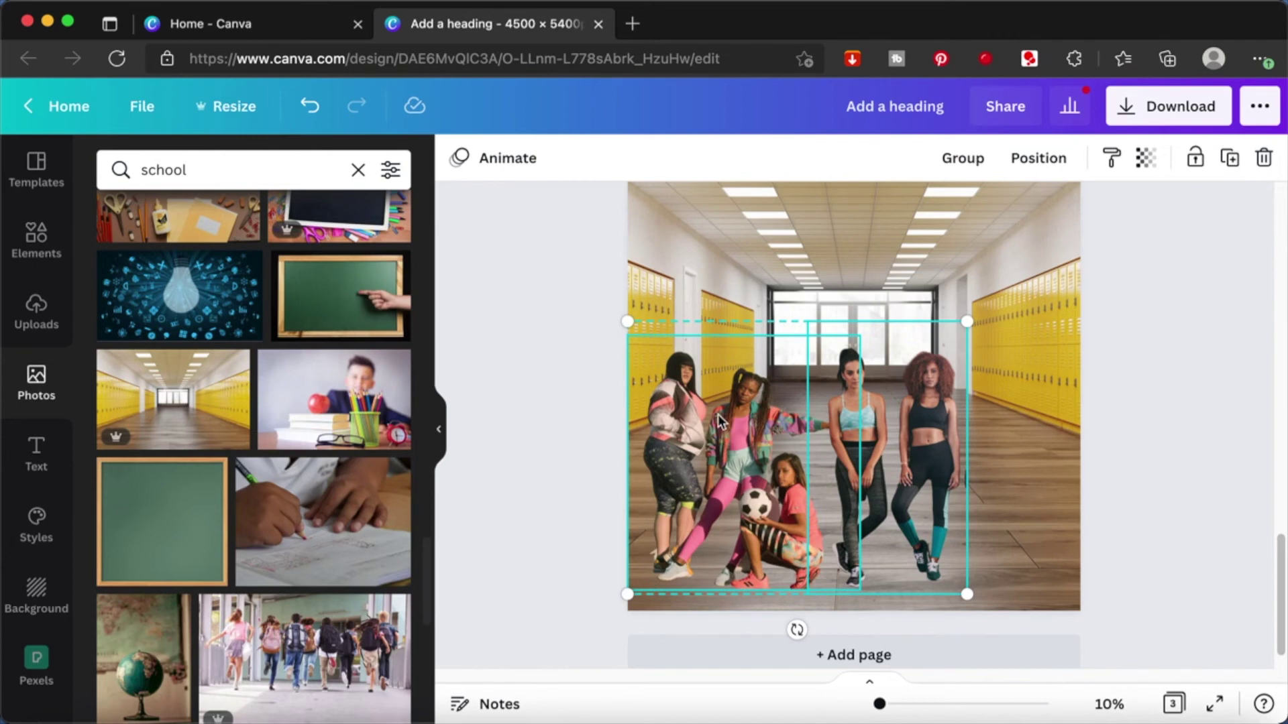
key(super+g)
drag(969, 320, 1089, 244)
click(1226, 340)
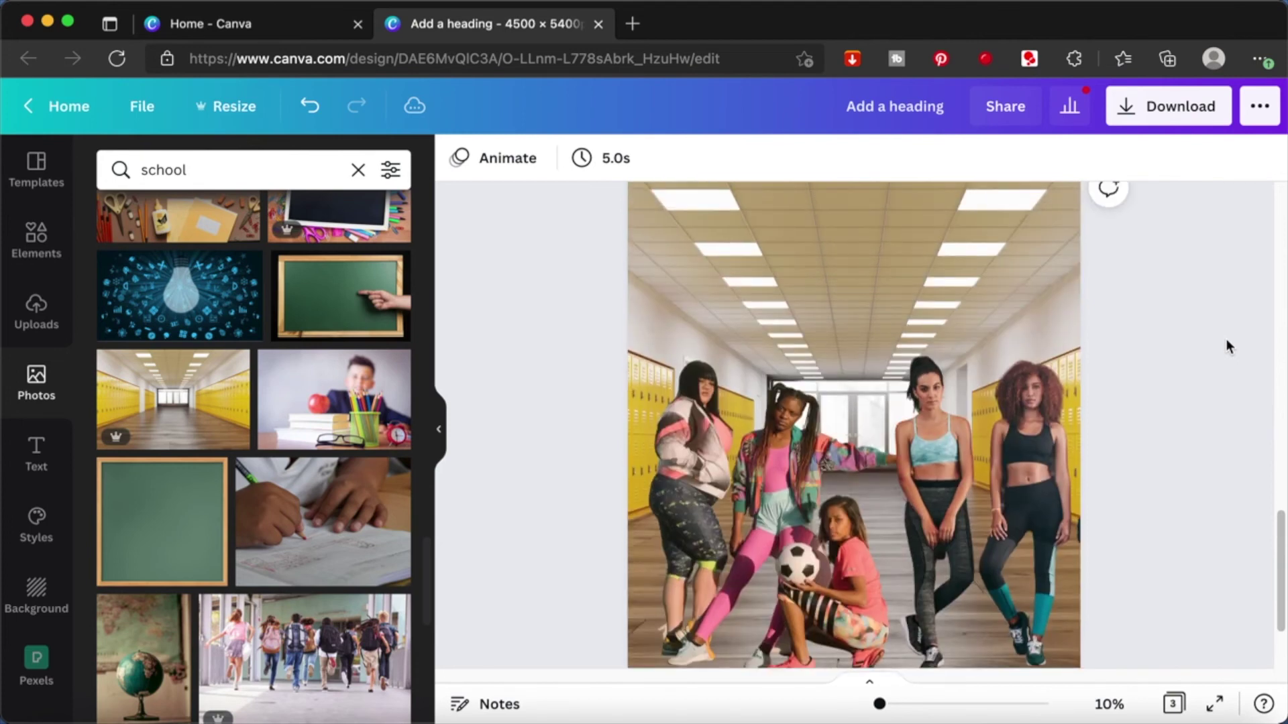
scroll(1203, 388, down, 1)
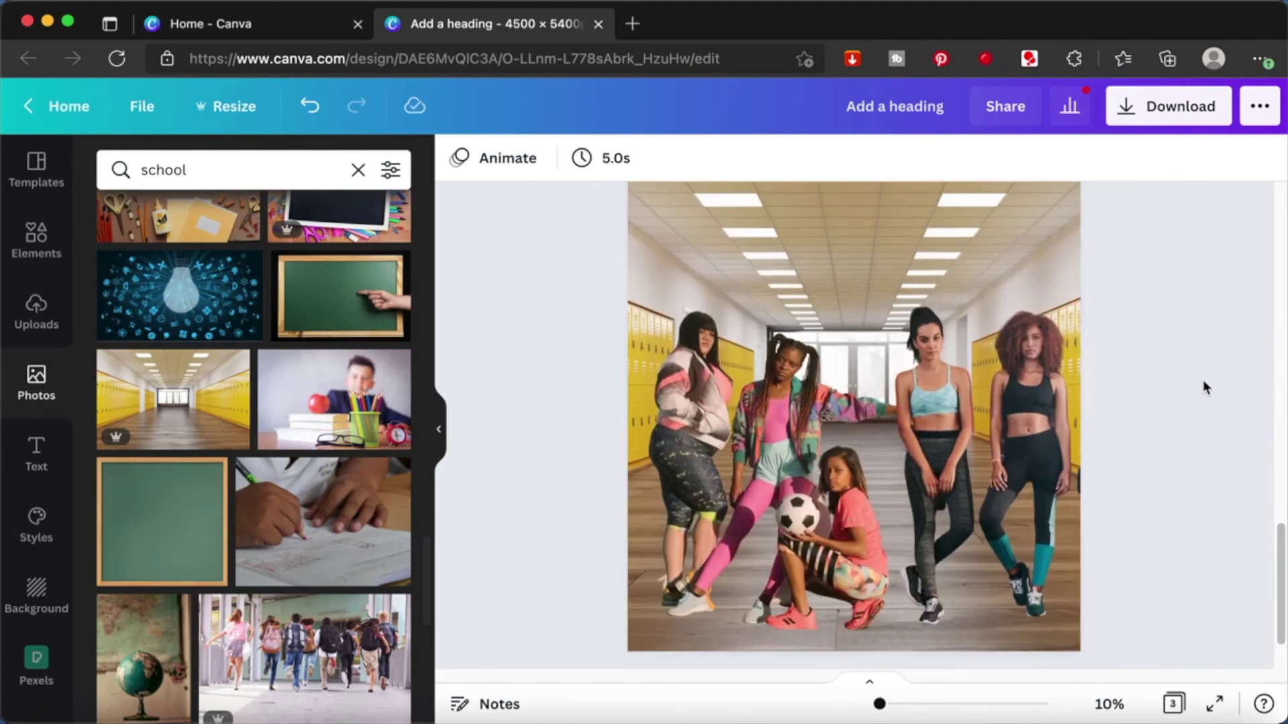
scroll(1204, 387, down, 2)
scroll(1204, 388, up, 3)
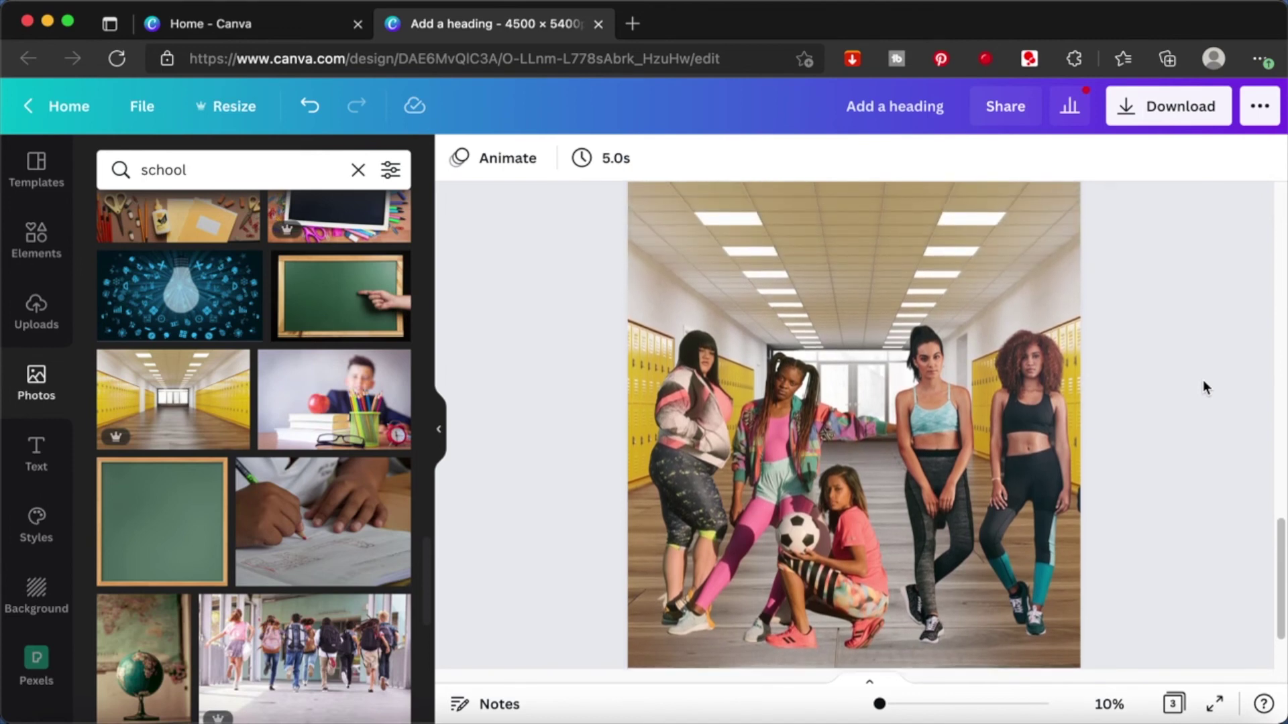
drag(998, 441, 1000, 462)
click(1144, 374)
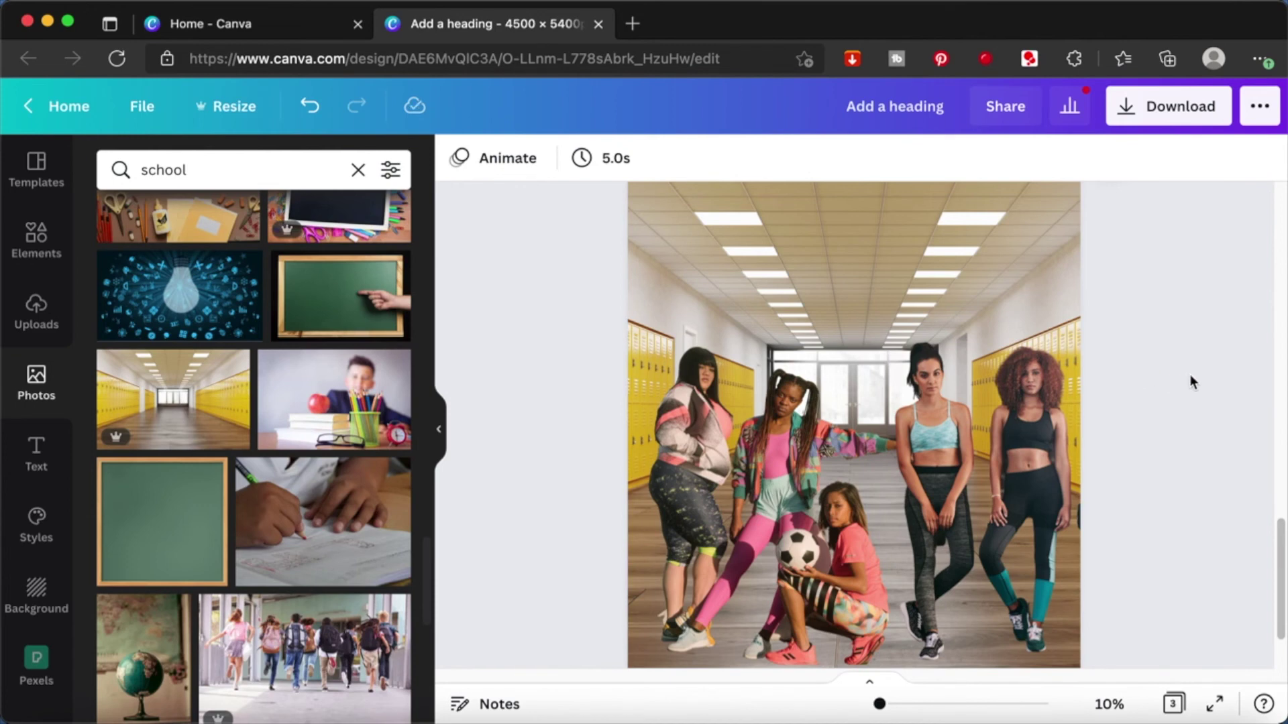
scroll(1186, 325, up, 2)
scroll(1186, 325, down, 3)
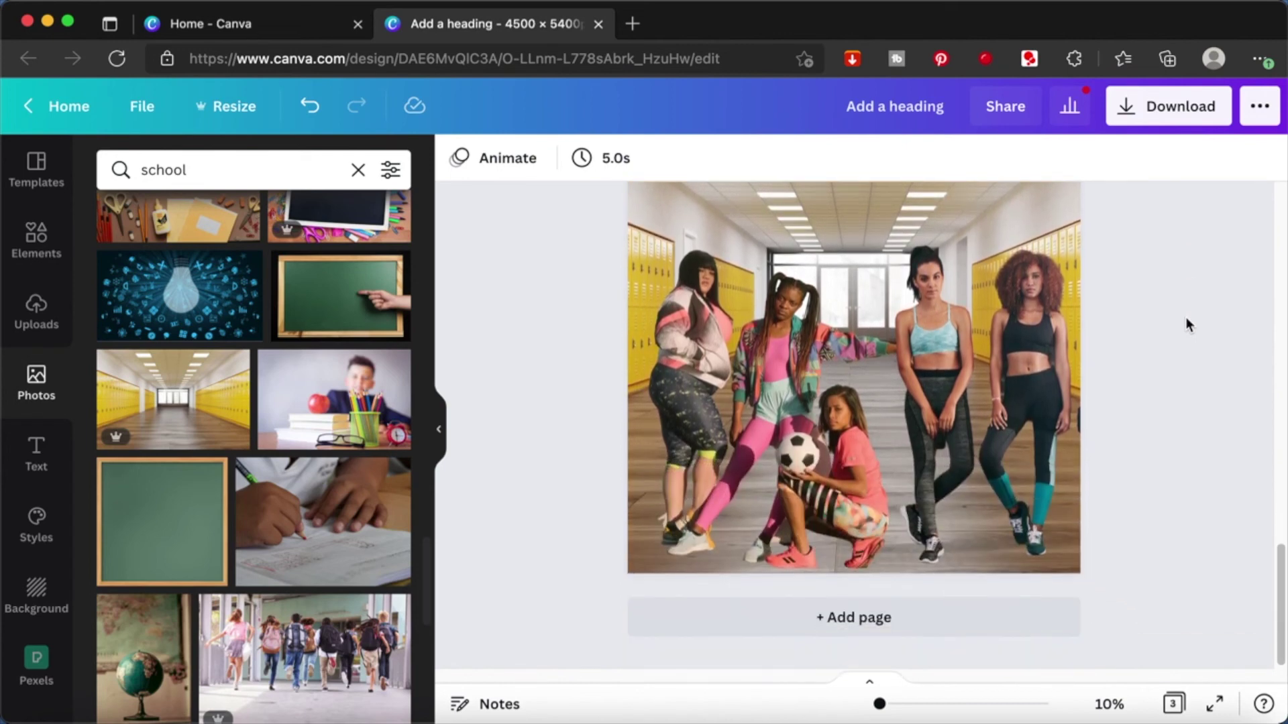
scroll(1185, 324, up, 3)
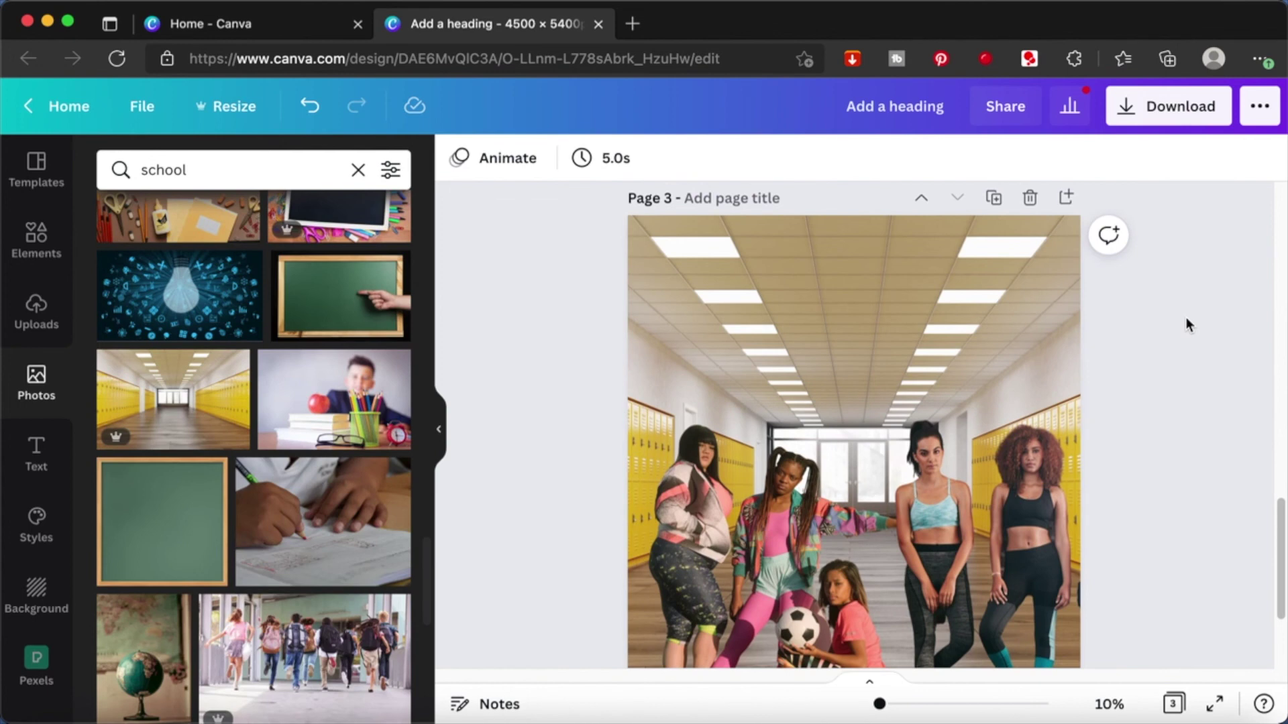
scroll(1186, 324, down, 1)
scroll(1187, 325, down, 2)
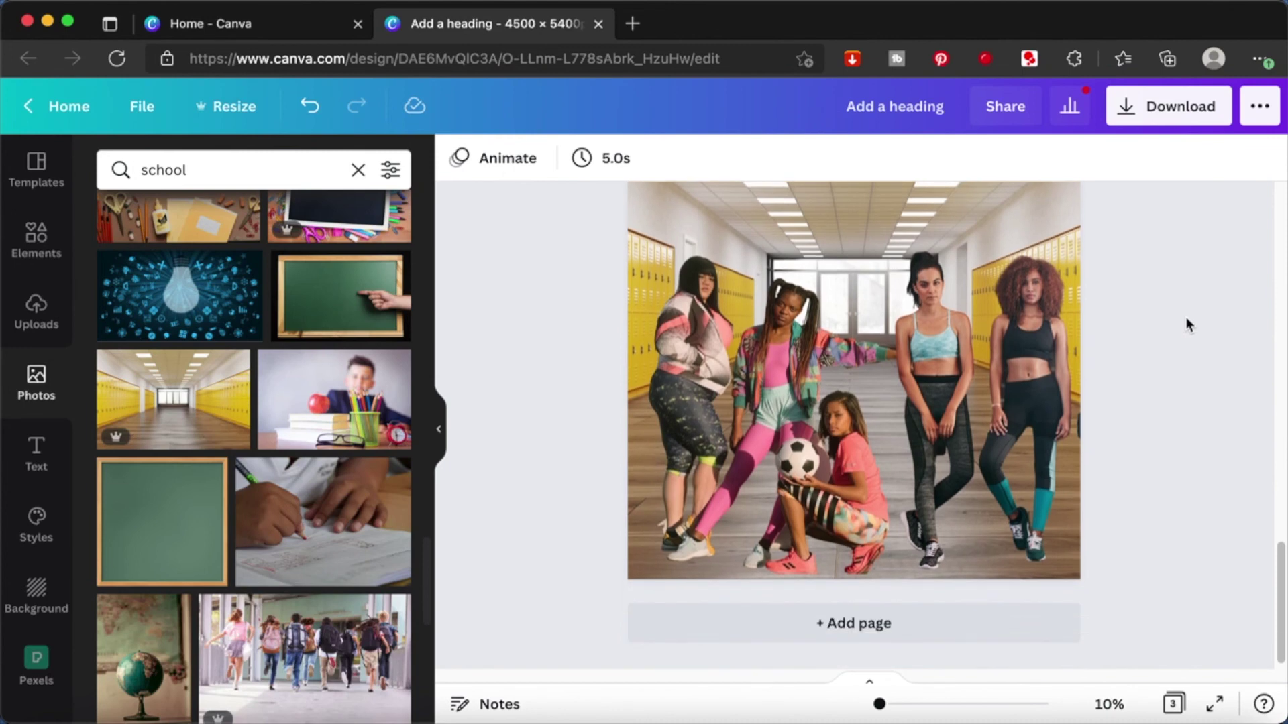
scroll(1186, 324, up, 10)
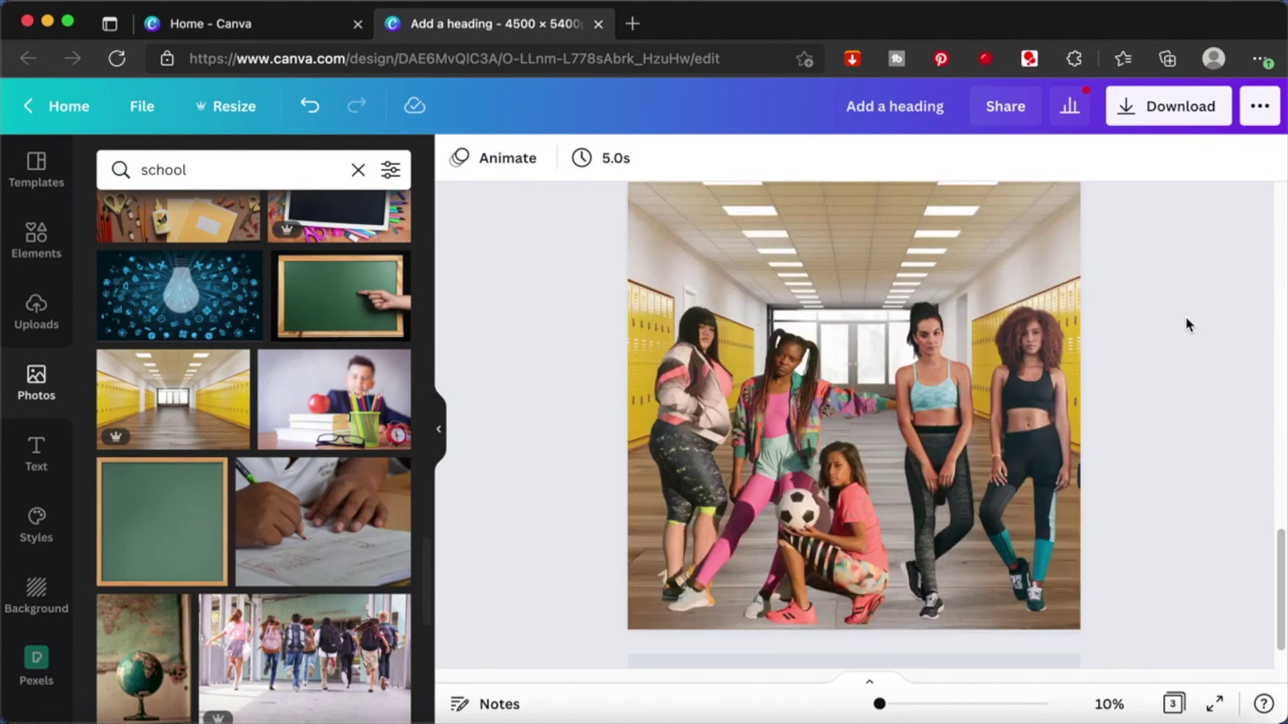
scroll(1186, 324, up, 8)
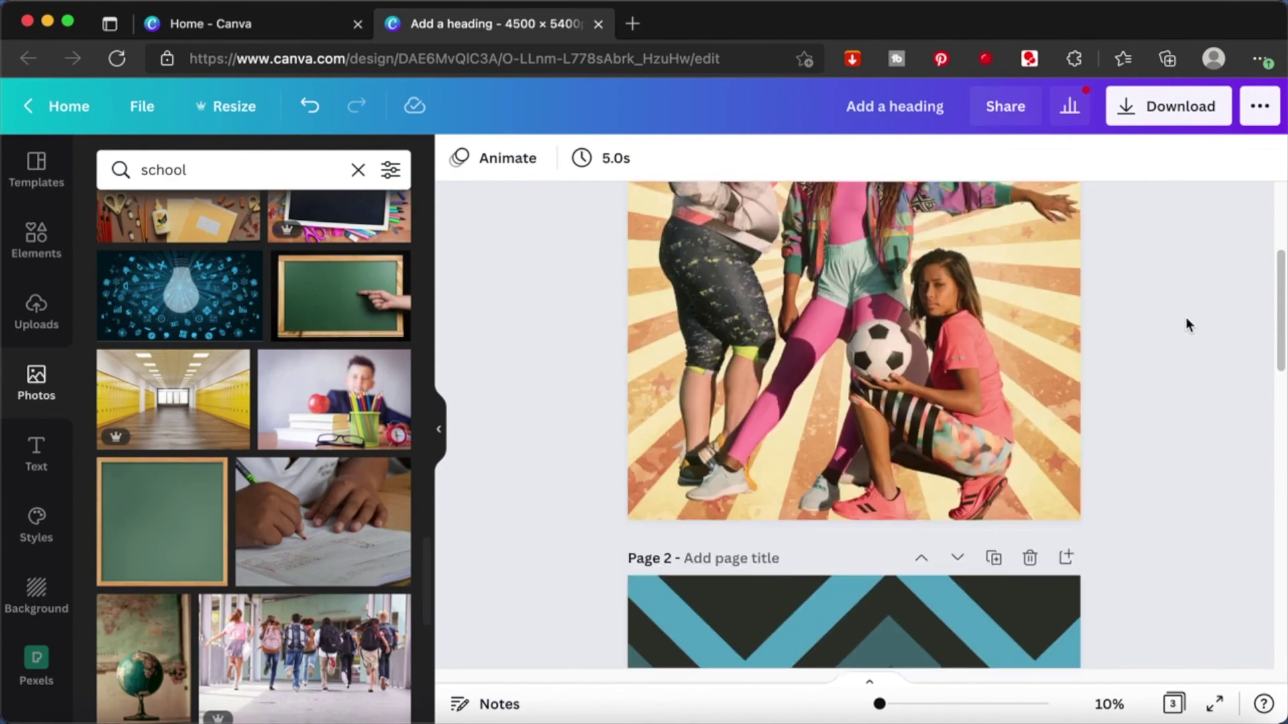
scroll(1186, 321, down, 10)
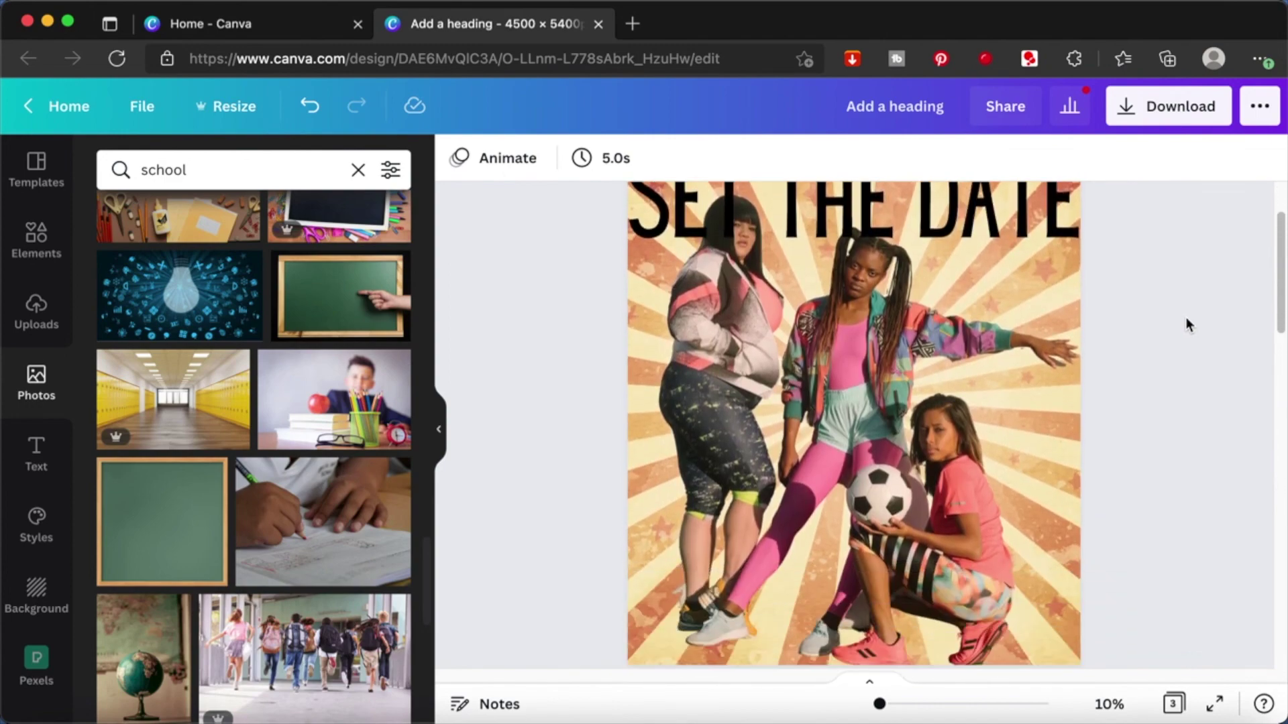
scroll(1186, 320, down, 10)
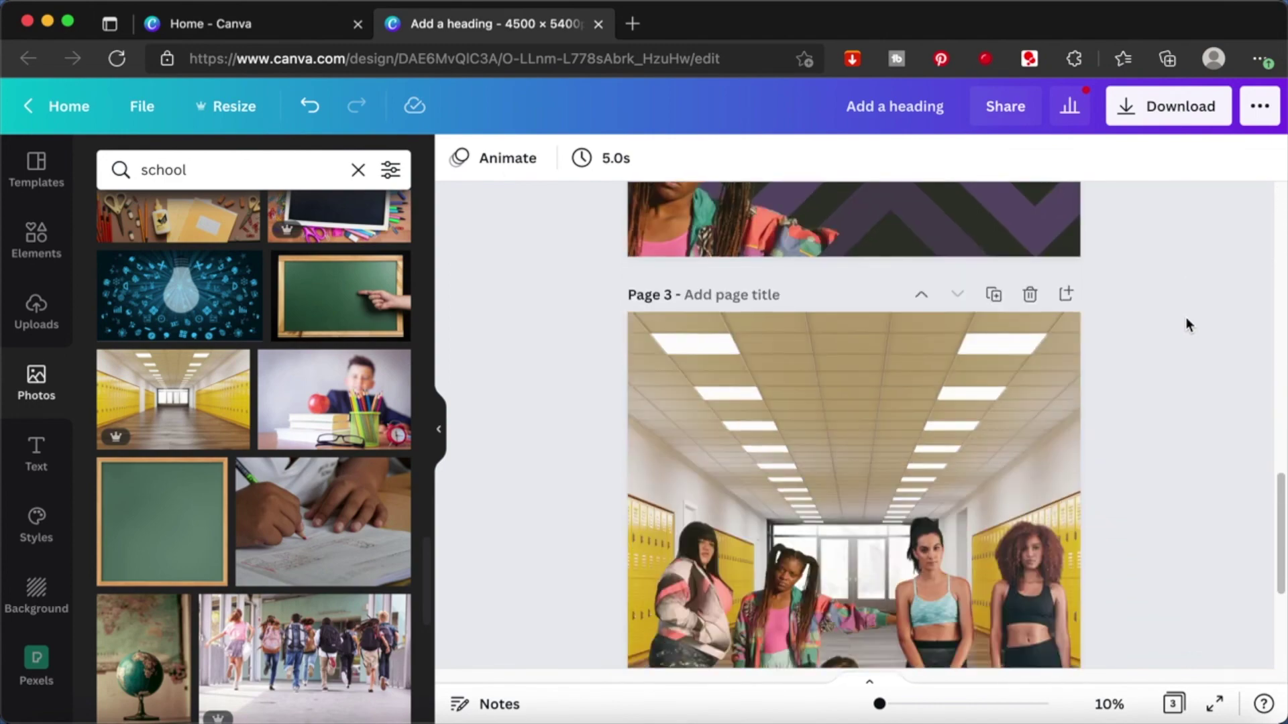